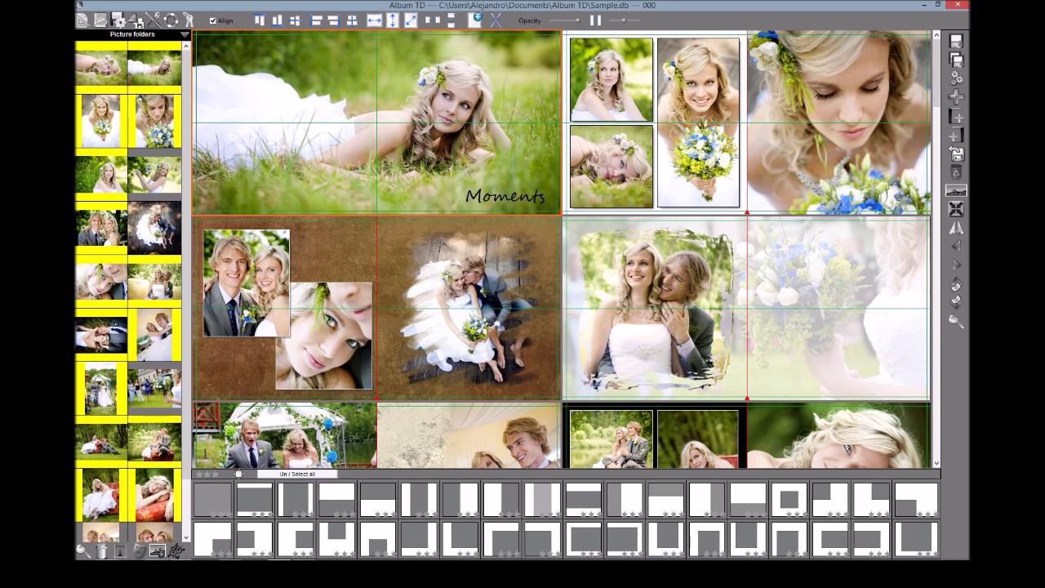
# Switch the album display to a single sheet and back to the multiple-sheet overview
pyautogui.click(82, 23)
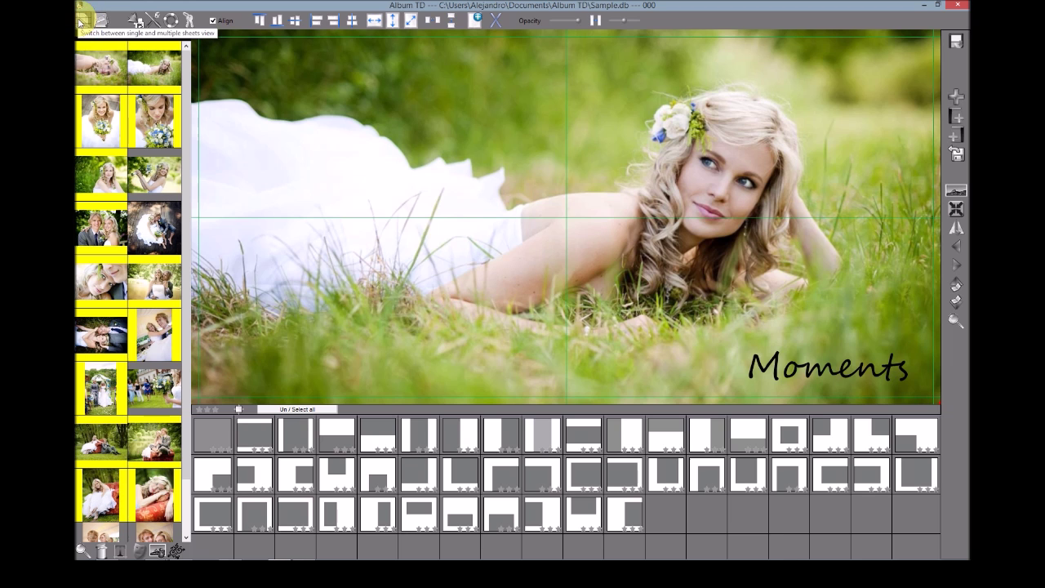
pyautogui.click(84, 23)
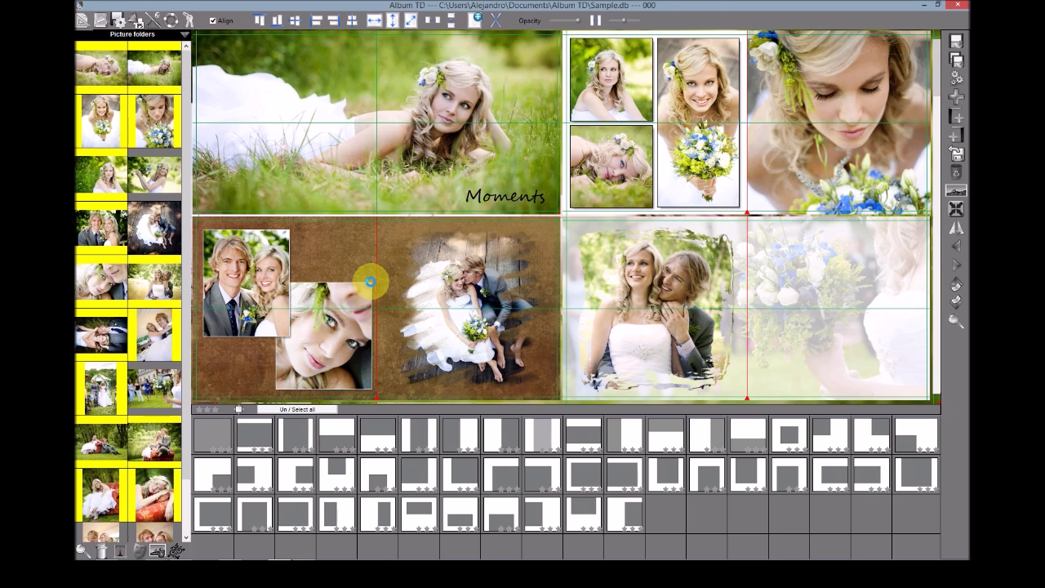
pyautogui.moveTo(945, 52)
pyautogui.mouseDown()
pyautogui.moveTo(951, 341)
pyautogui.moveTo(933, 52)
pyautogui.mouseUp()
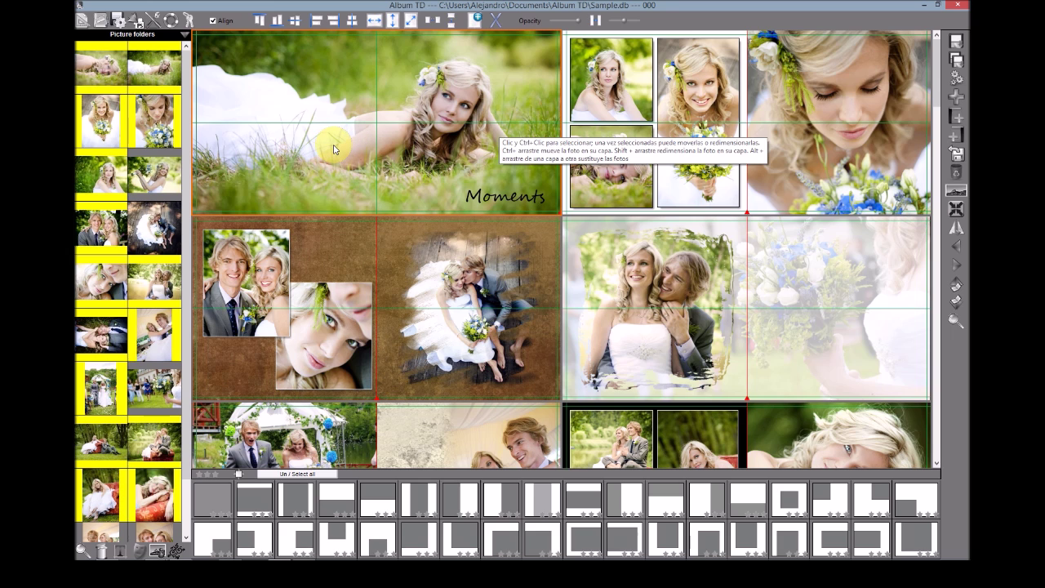
# Start a new album named "My new album" and store it in the Documents\Album TD folder
pyautogui.click(100, 23)
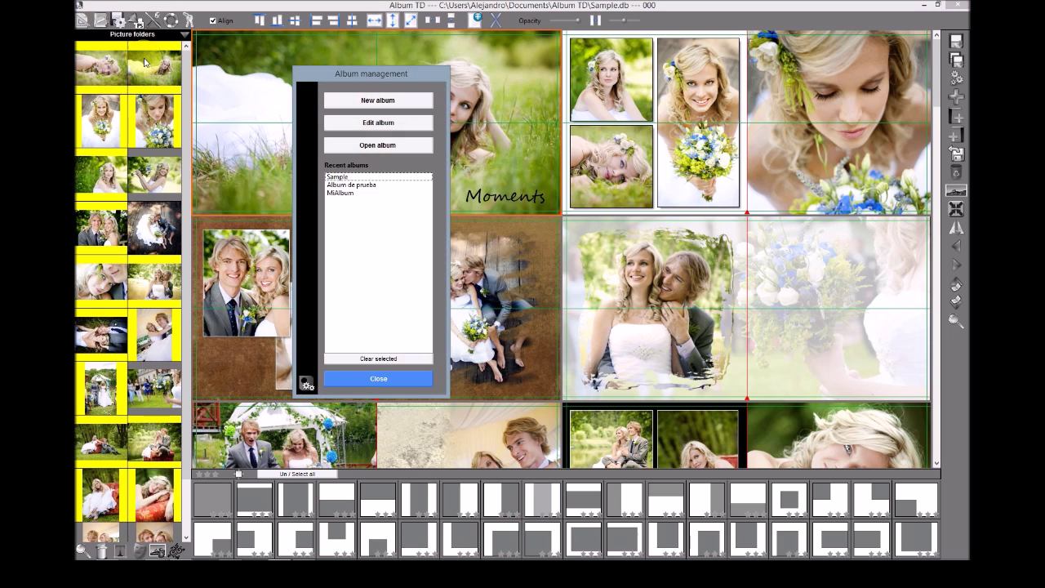
pyautogui.click(373, 102)
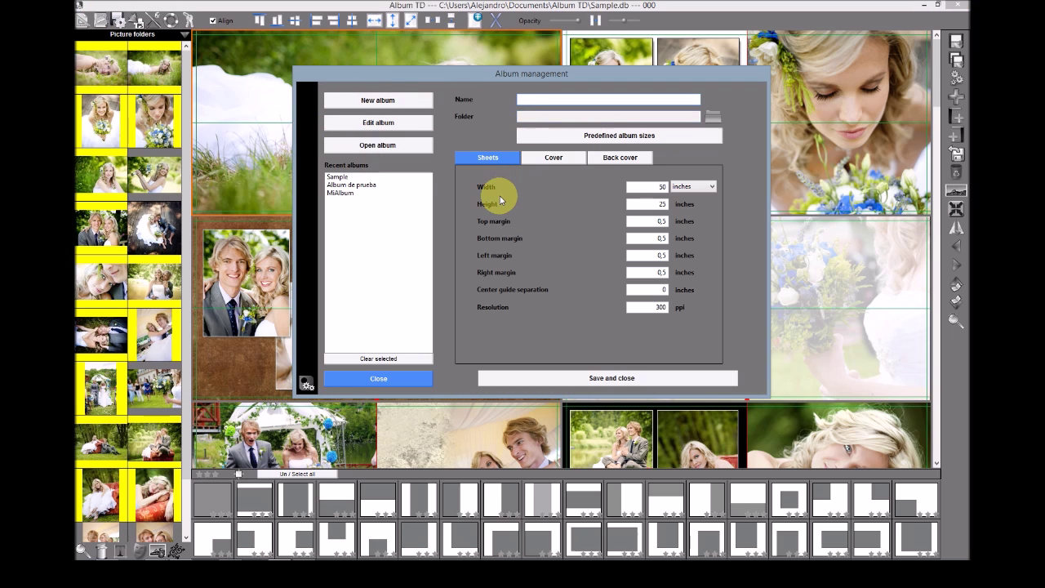
pyautogui.write('My new album')
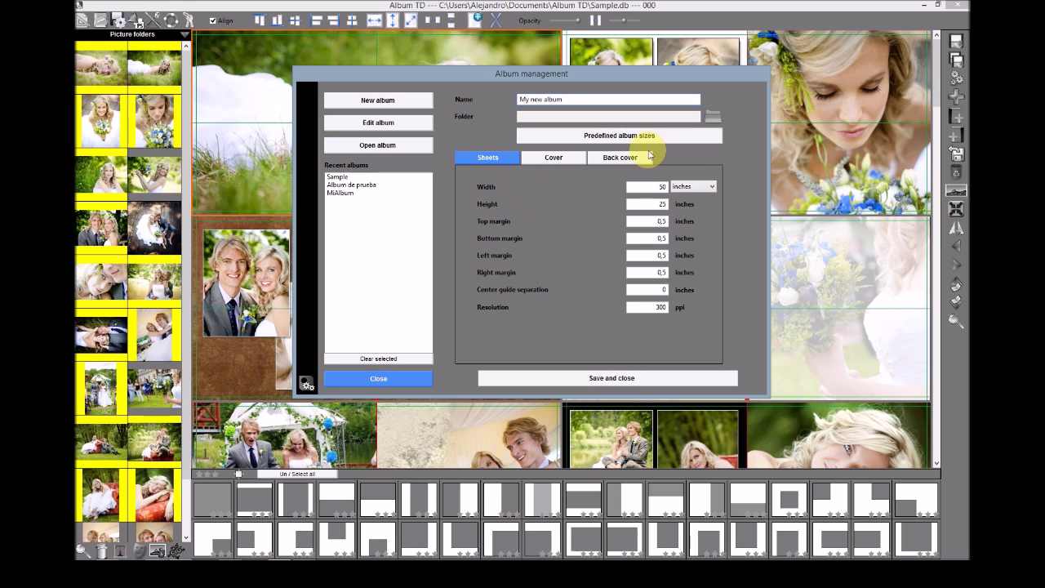
pyautogui.click(712, 117)
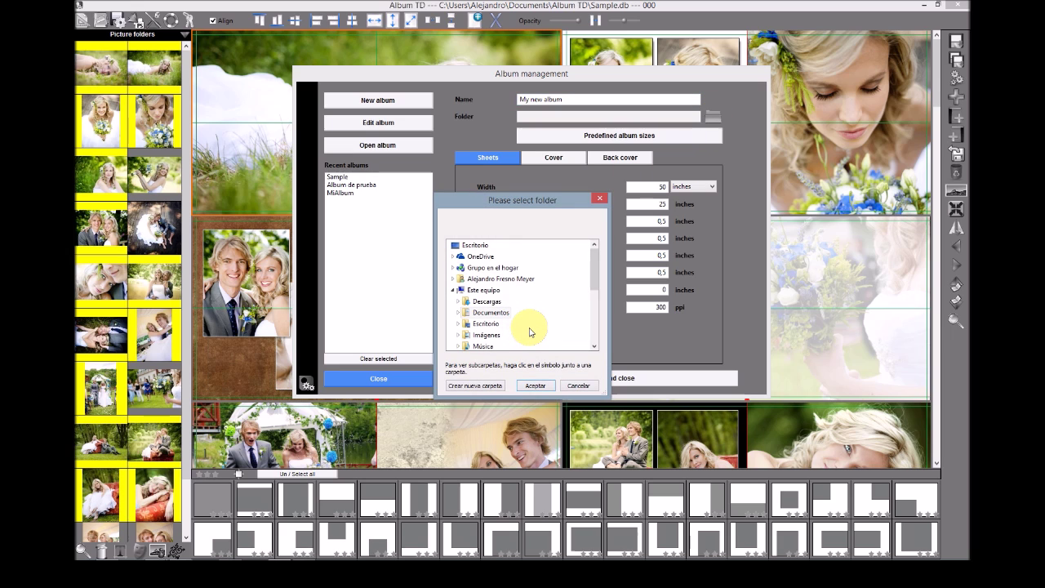
pyautogui.doubleClick(491, 312)
pyautogui.doubleClick(493, 312)
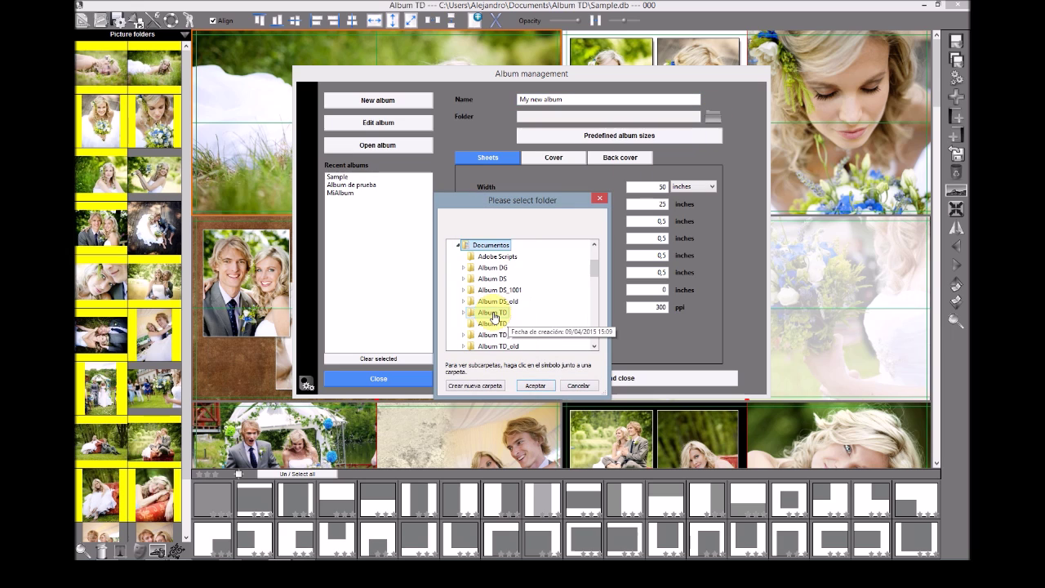
pyautogui.click(532, 387)
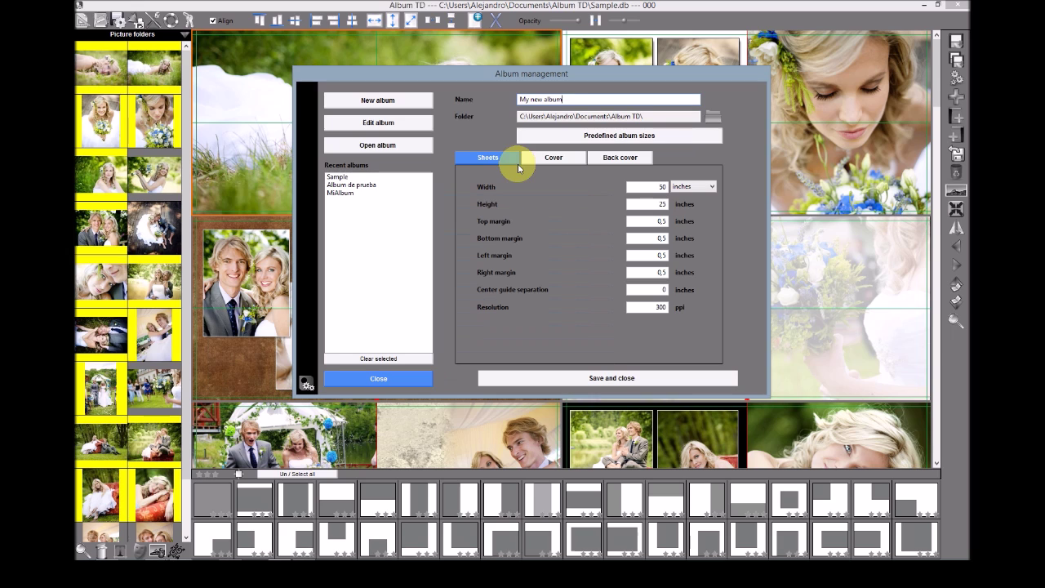
# Set the sheet size of the new album to 20 inches wide and 10 inches high
pyautogui.doubleClick(653, 187)
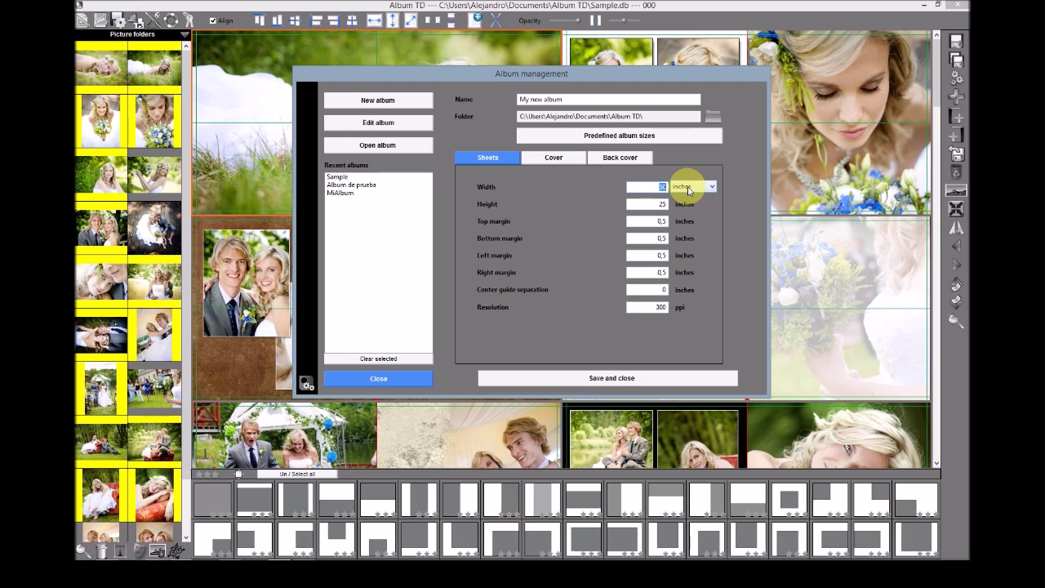
pyautogui.click(688, 188)
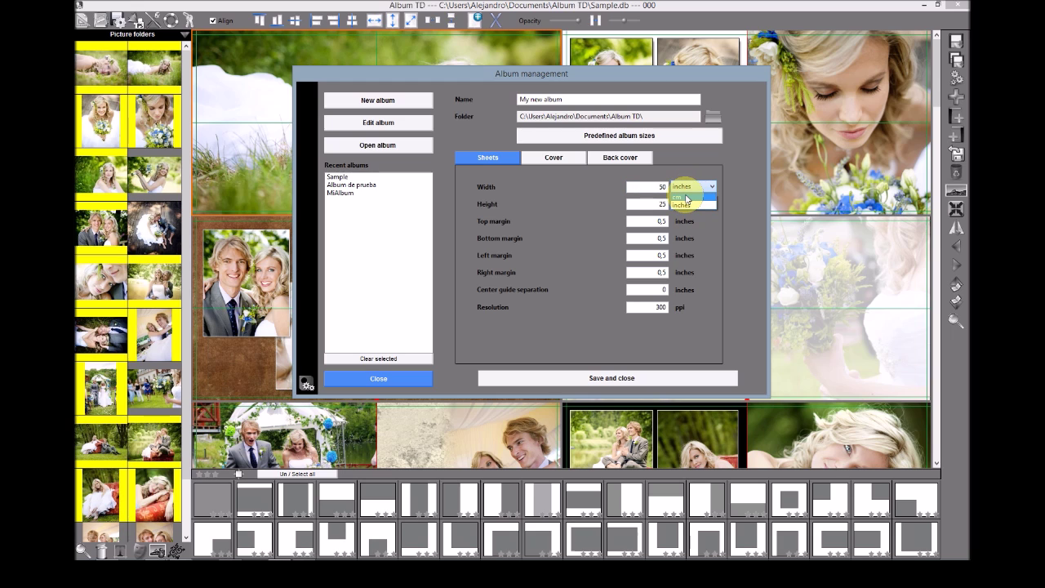
pyautogui.click(654, 187)
pyautogui.doubleClick(653, 186)
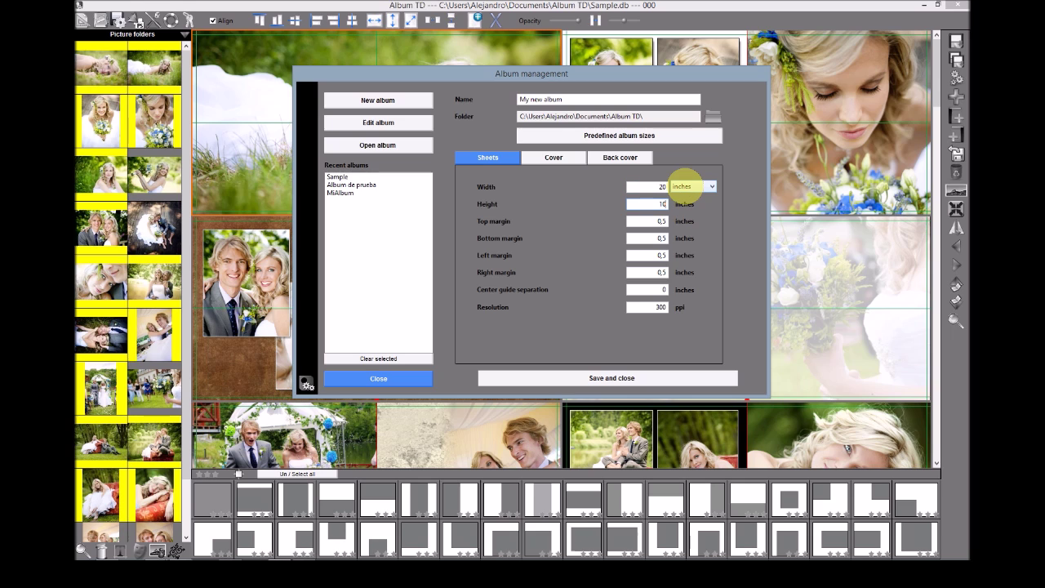
# Set the cover size to 10 by 10 inches and the back cover width to 10 inches
pyautogui.click(553, 156)
pyautogui.doubleClick(653, 187)
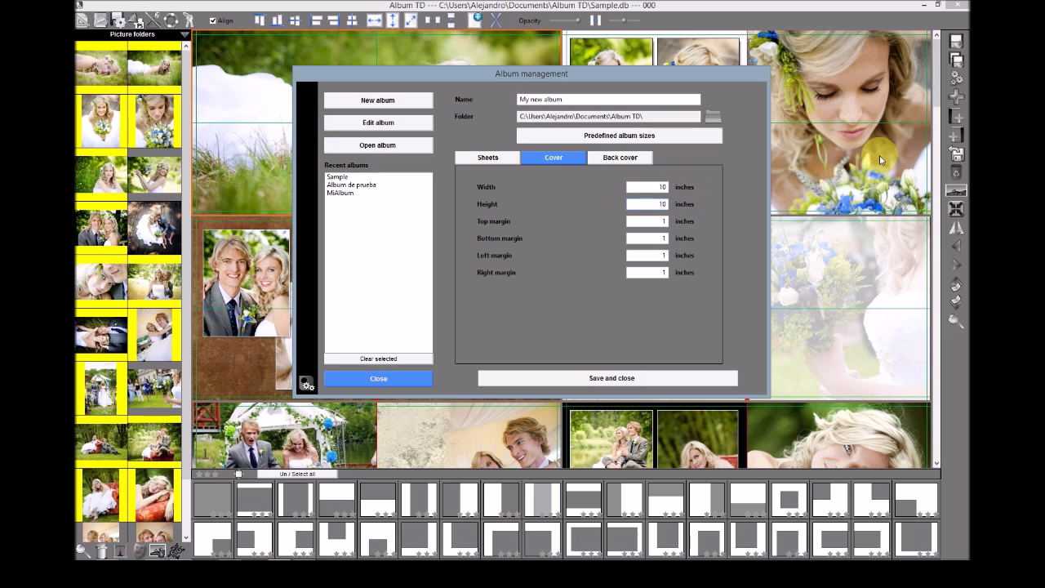
pyautogui.click(616, 160)
pyautogui.doubleClick(654, 187)
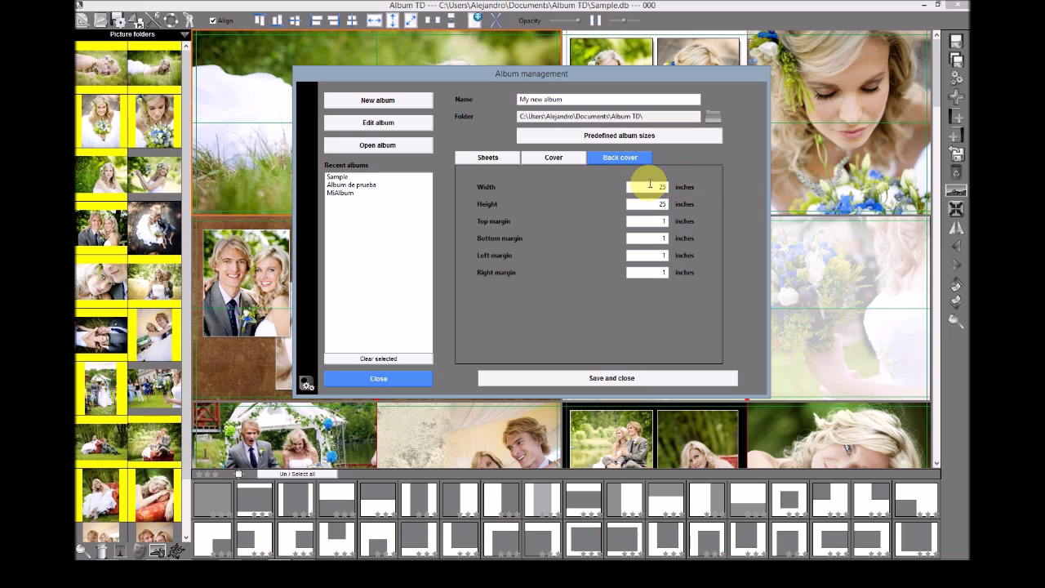
pyautogui.write('10')
# Look through the lab databases offered for predefined album sizes and leave without applying one
pyautogui.click(605, 137)
pyautogui.click(596, 144)
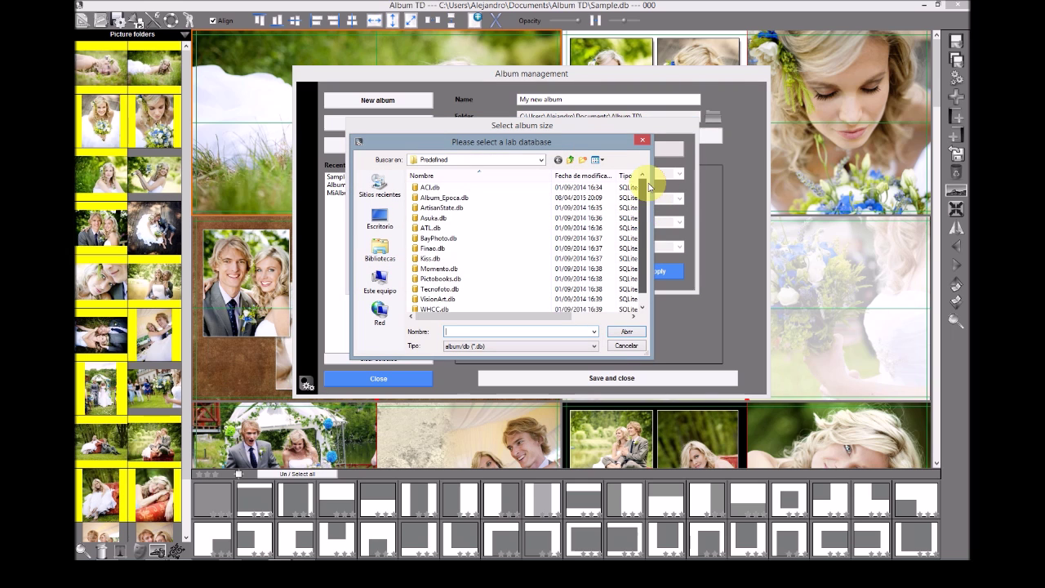
pyautogui.click(626, 345)
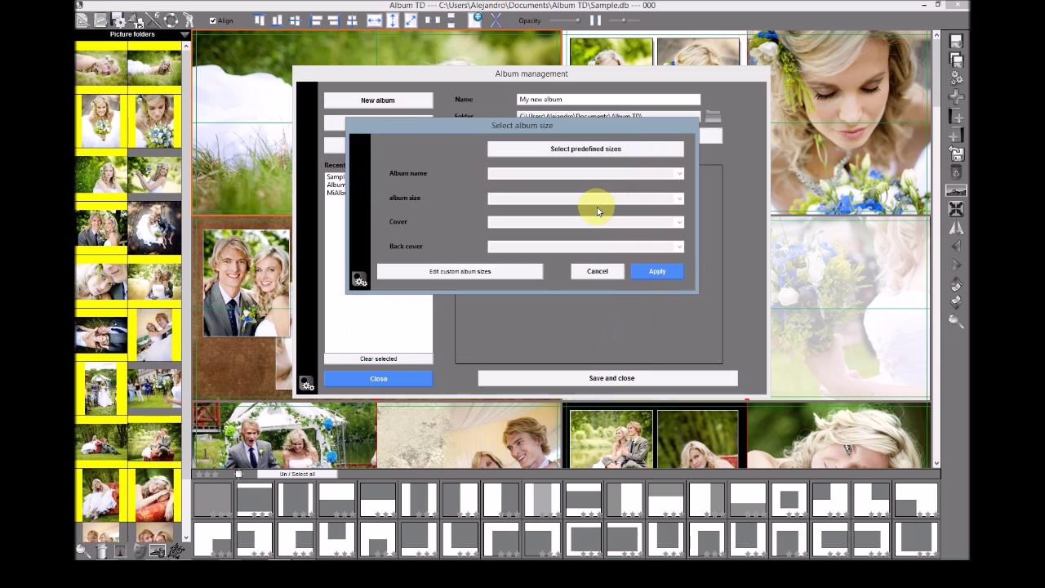
pyautogui.click(602, 278)
# Set all four sheet margins to 0.125 inches and save the new album
pyautogui.click(489, 157)
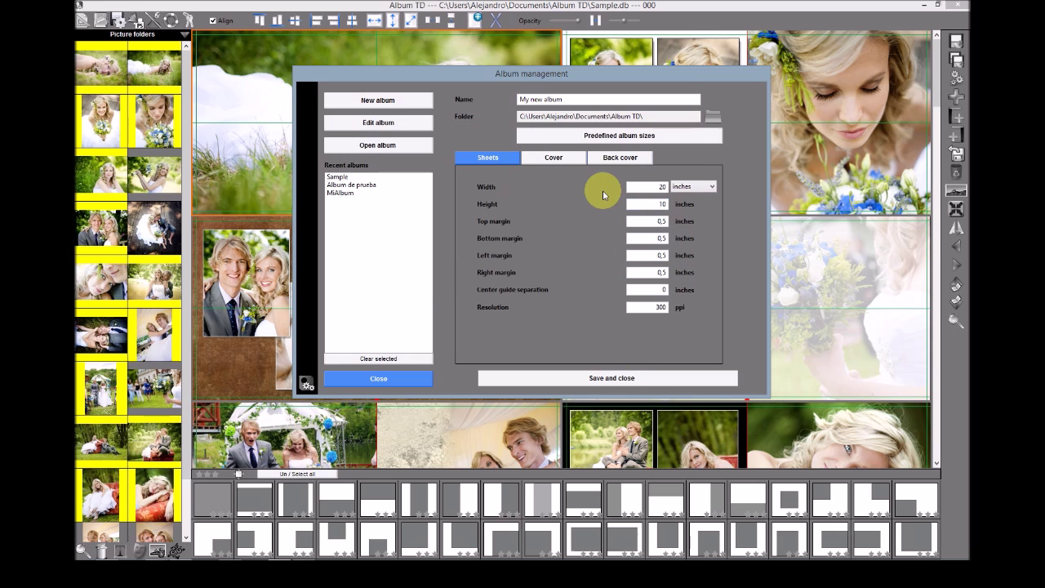
pyautogui.doubleClick(661, 222)
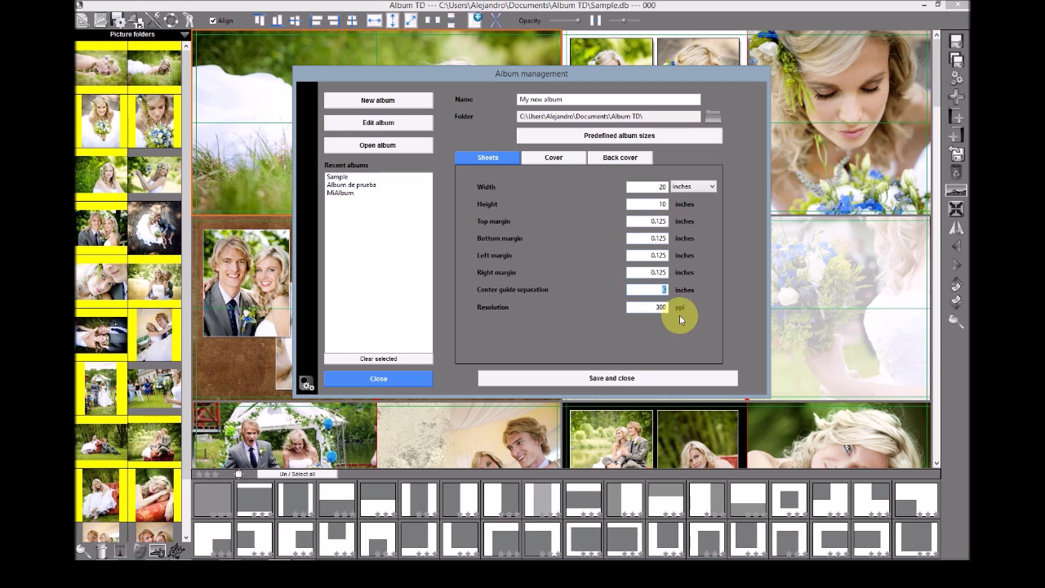
pyautogui.click(584, 380)
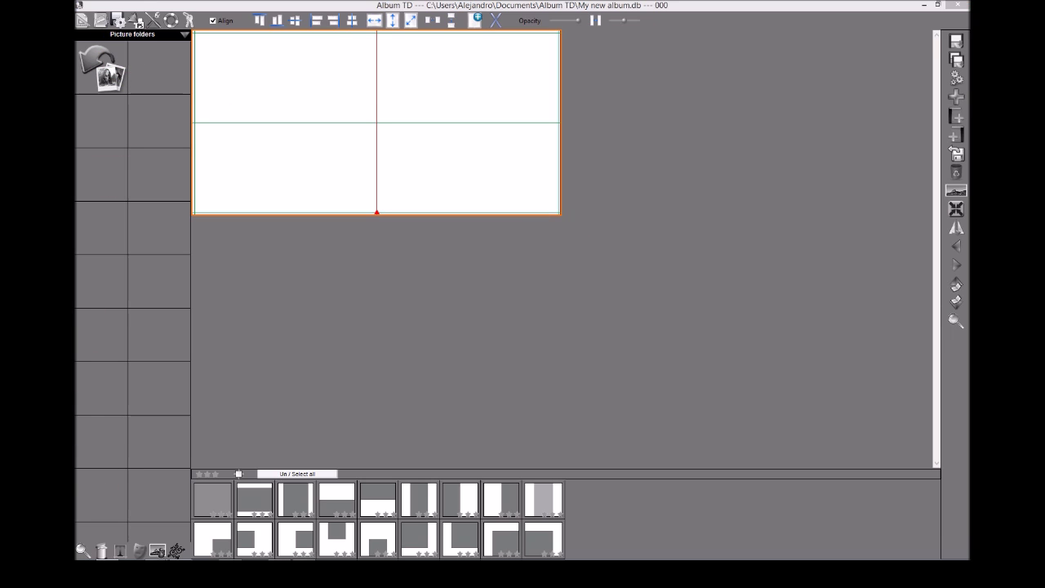
# Import all pictures from the event folder in C:\Temp\pics for Album TD into the album's picture list
pyautogui.moveTo(656, 80); pyautogui.dragTo(677, 81)
pyautogui.click(621, 237)
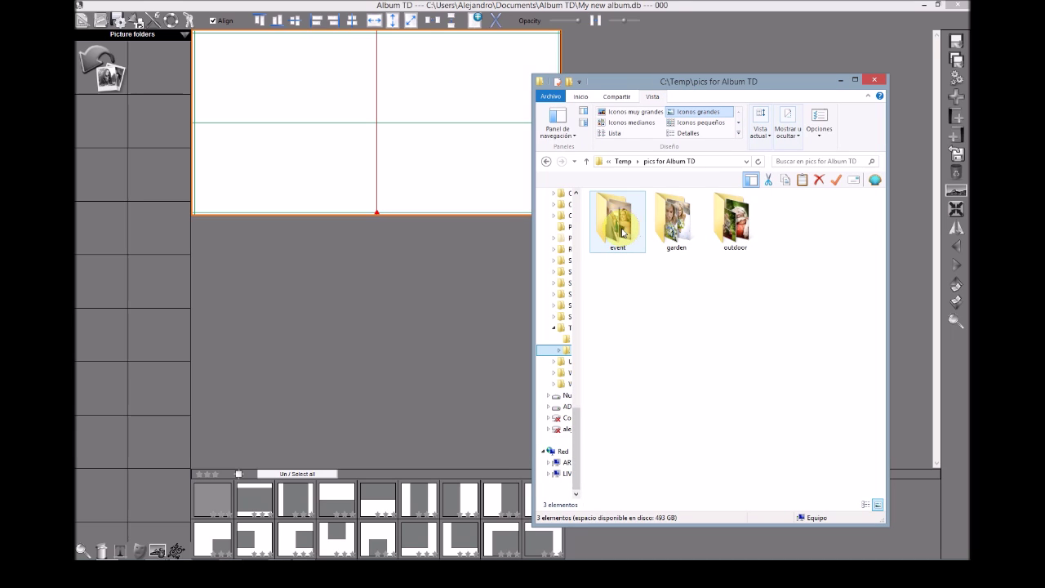
pyautogui.doubleClick(620, 235)
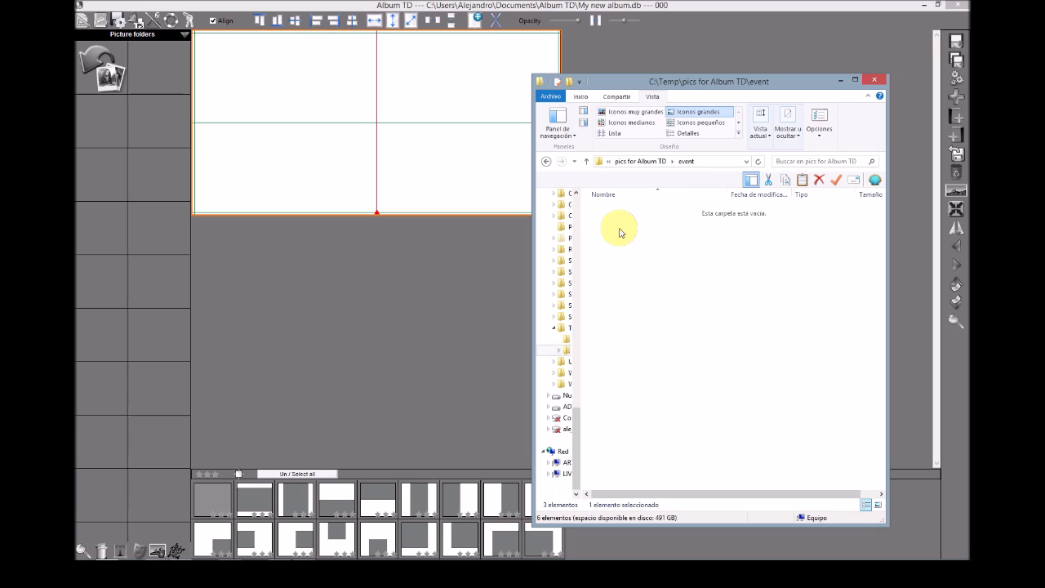
pyautogui.click(621, 233)
pyautogui.keyDown('shift'); pyautogui.click(626, 264); pyautogui.keyUp('shift')
pyautogui.moveTo(626, 226); pyautogui.dragTo(86, 161)
pyautogui.click(738, 292)
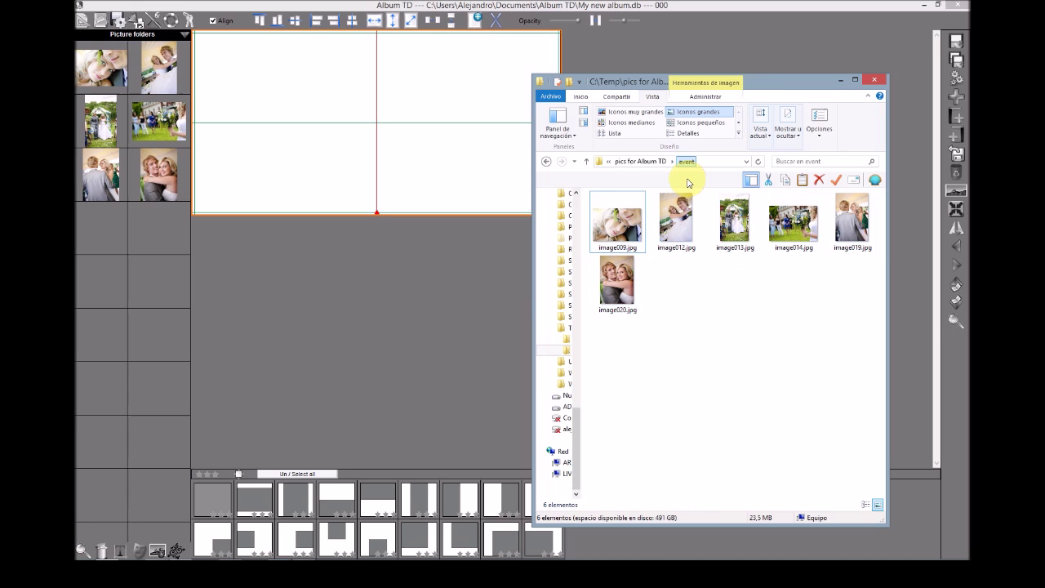
# Import all pictures from the garden and outdoor folders into the album's picture list
pyautogui.click(645, 161)
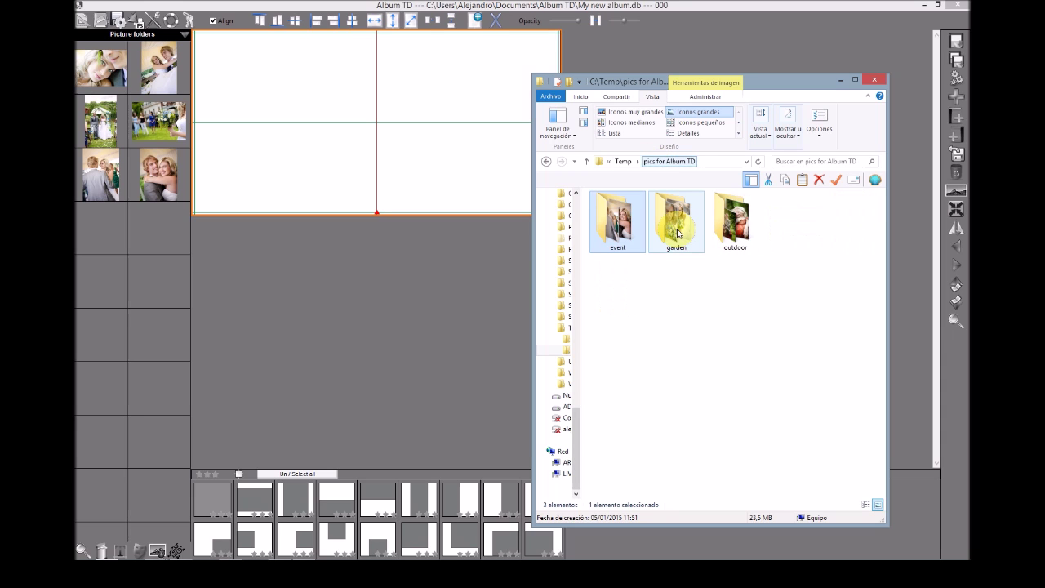
pyautogui.doubleClick(677, 222)
pyautogui.hotkey('ctrl', 'a')
pyautogui.moveTo(636, 240); pyautogui.dragTo(154, 212)
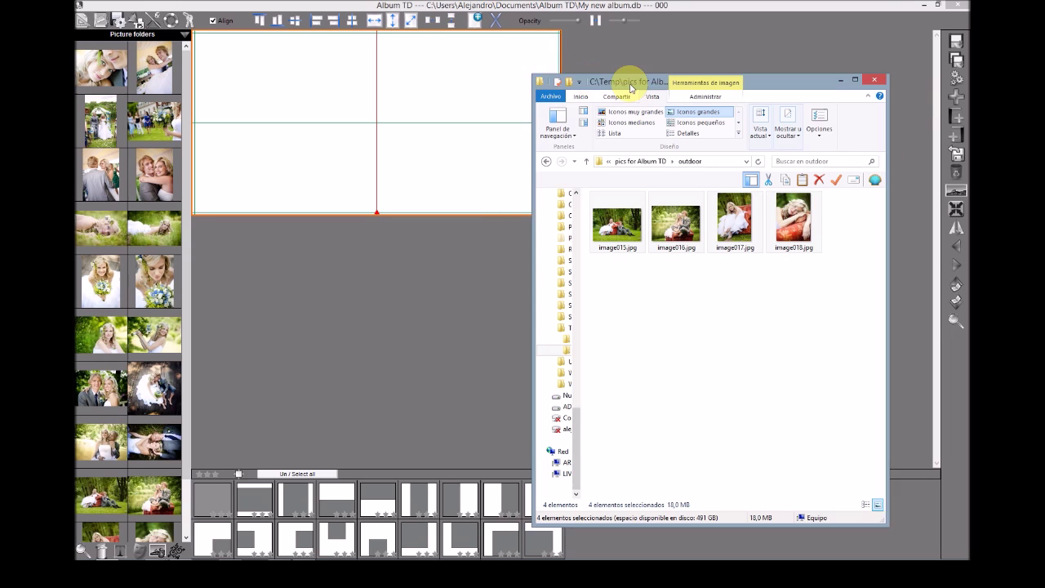
pyautogui.click(236, 127)
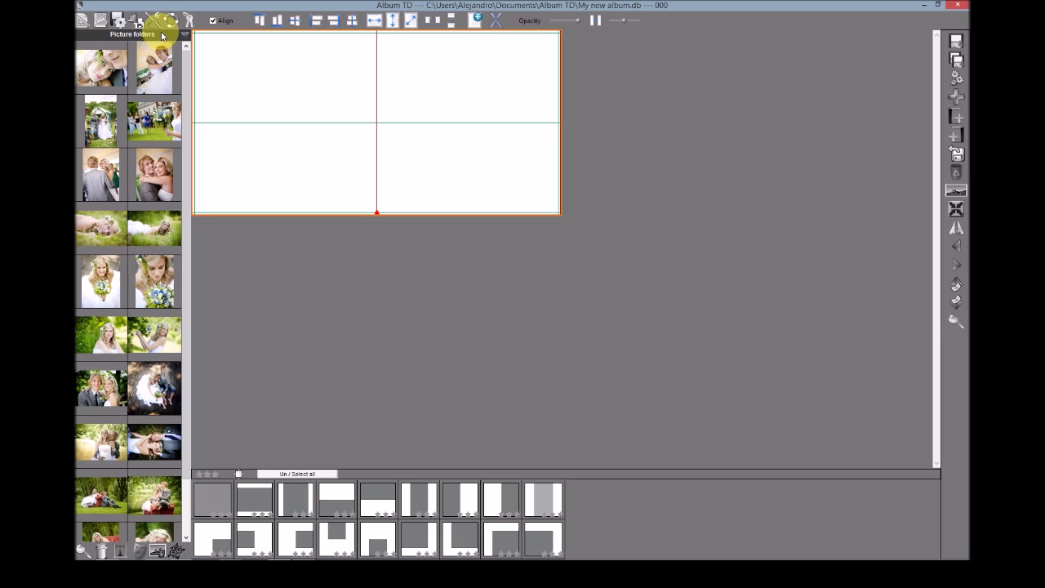
# Hide the event folder's pictures from the picture list and show them again
pyautogui.click(122, 34)
pyautogui.click(80, 45)
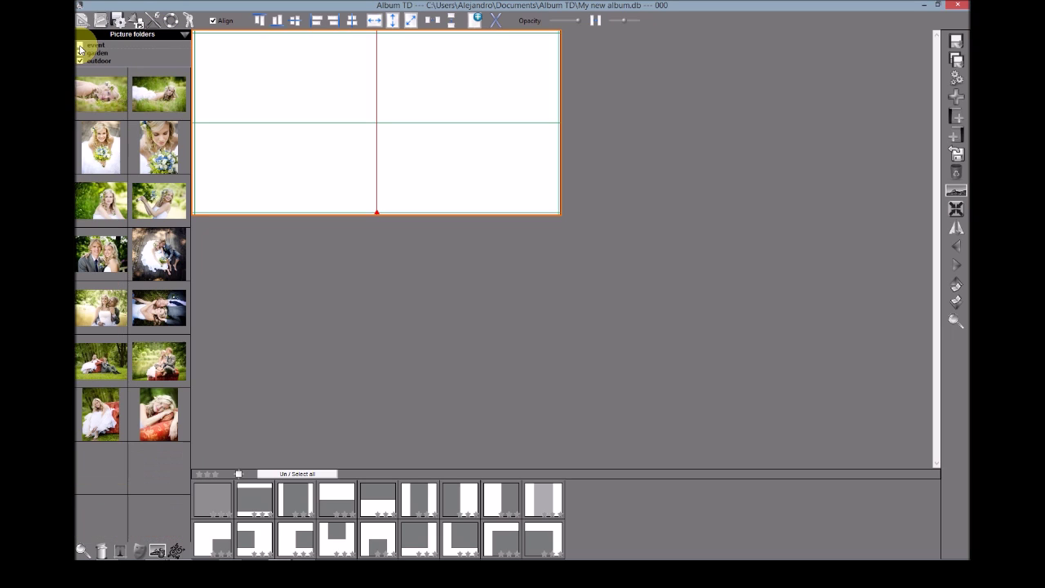
pyautogui.click(102, 18)
pyautogui.click(80, 45)
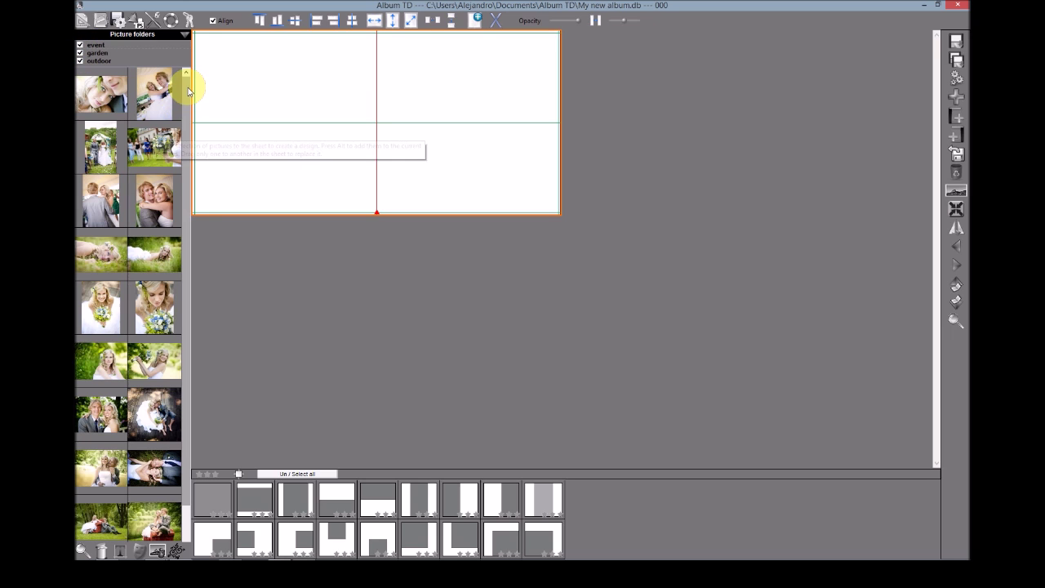
# Place the four bride portraits, two with the bouquet and two on the grass background, together on the first sheet's left page
pyautogui.moveTo(185, 238); pyautogui.dragTo(190, 93)
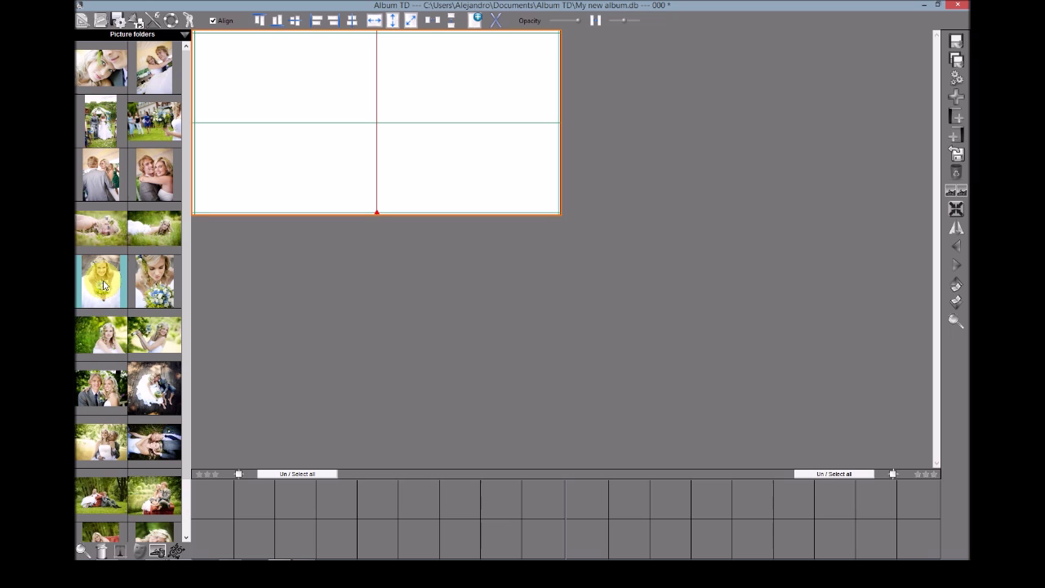
pyautogui.keyDown('shift'); pyautogui.click(164, 346); pyautogui.keyUp('shift')
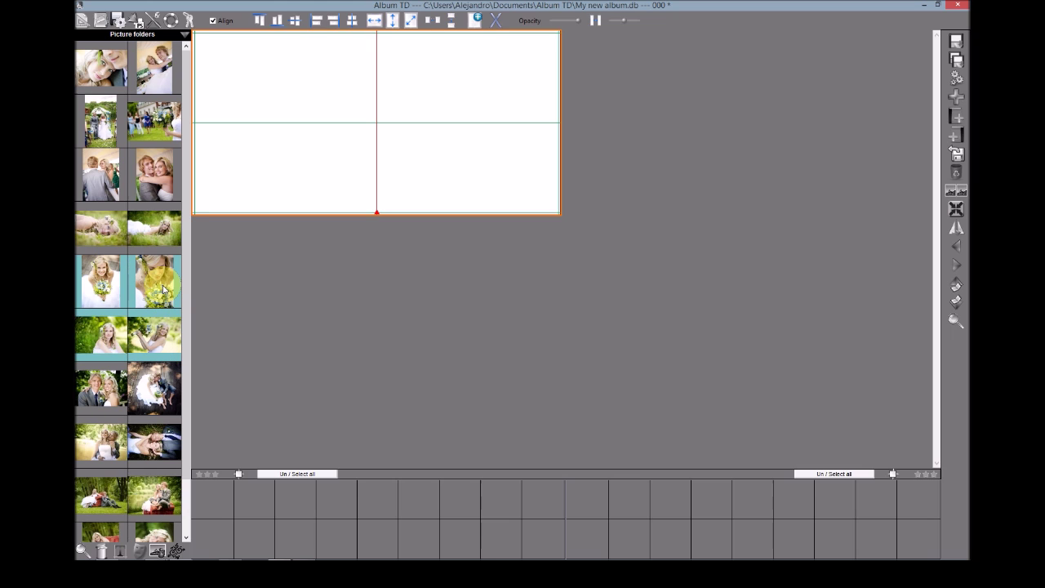
pyautogui.moveTo(159, 292); pyautogui.dragTo(282, 138)
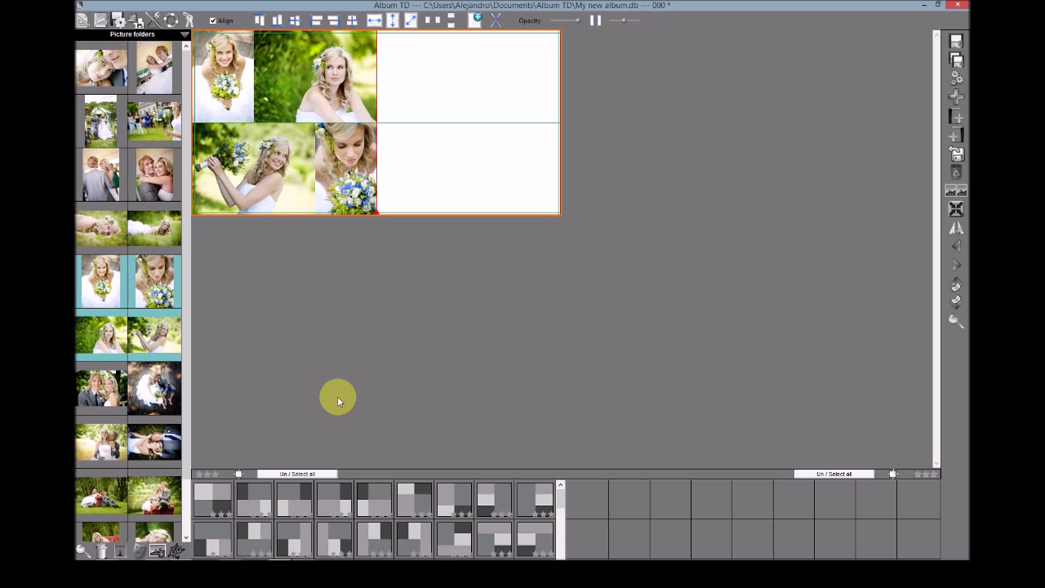
# Try several four-picture templates on the left page, including an even grid, one with a tall picture and a staggered one with white space
pyautogui.scroll(-10, 560, 501)
pyautogui.scroll(-3, 565, 543)
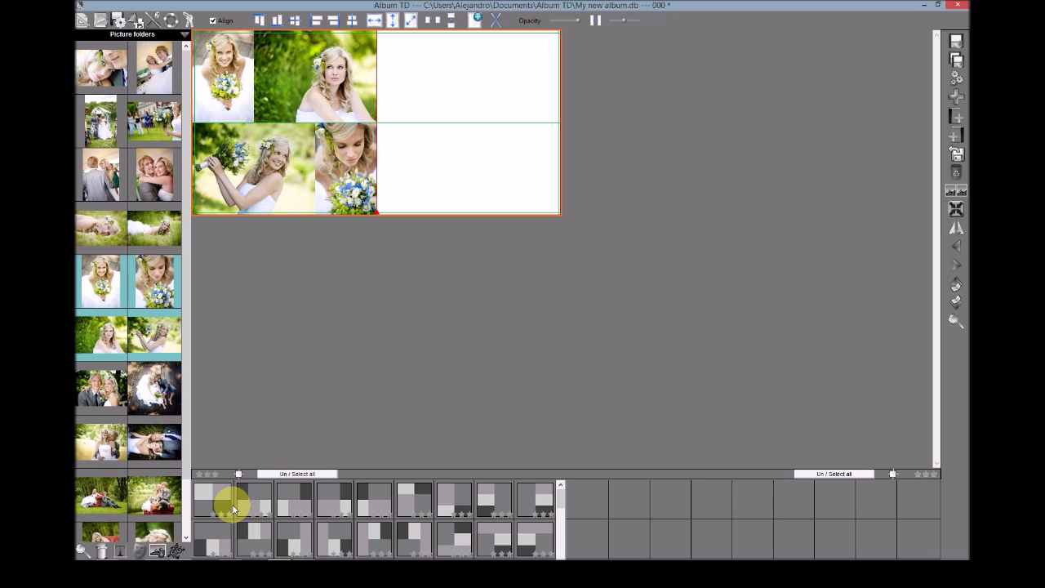
pyautogui.moveTo(210, 495); pyautogui.dragTo(287, 114)
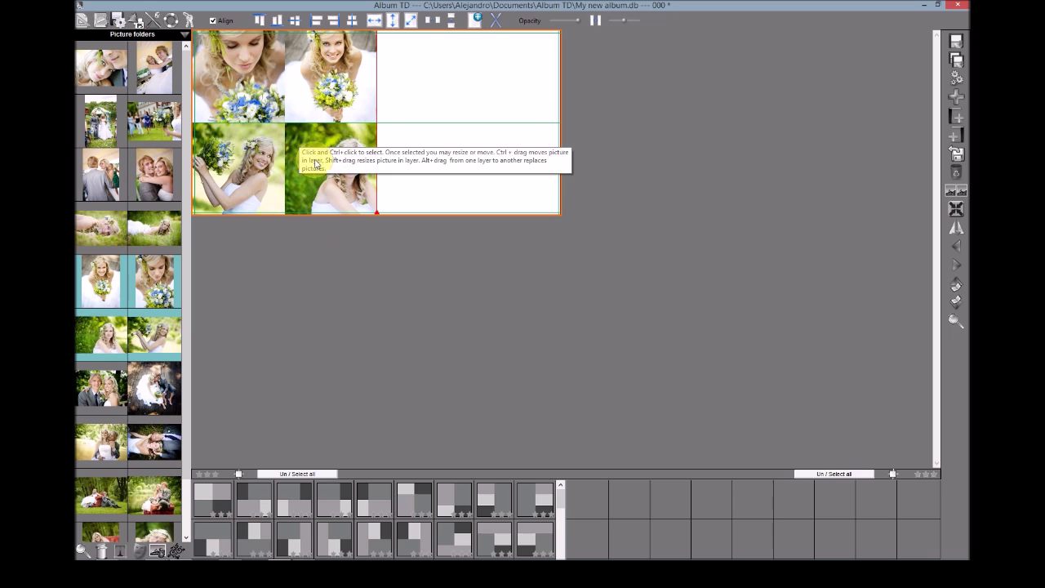
pyautogui.click(373, 533)
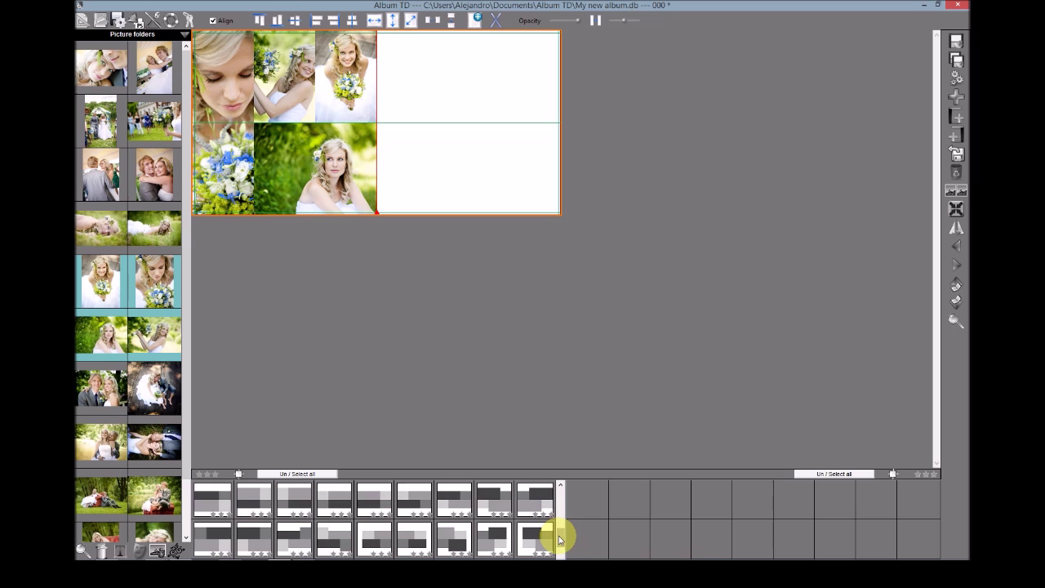
pyautogui.scroll(-1, 559, 548)
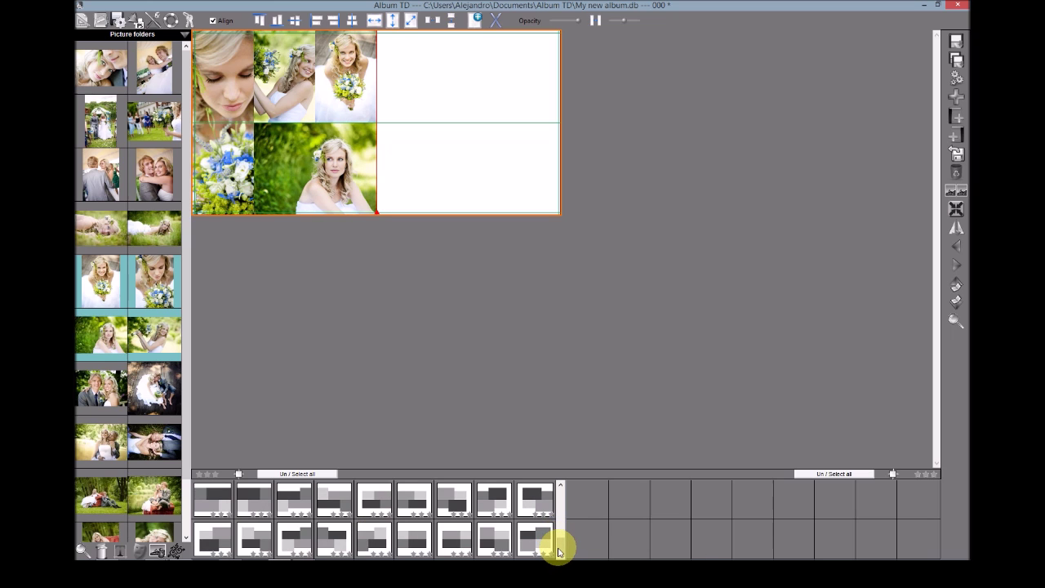
pyautogui.scroll(-1, 562, 545)
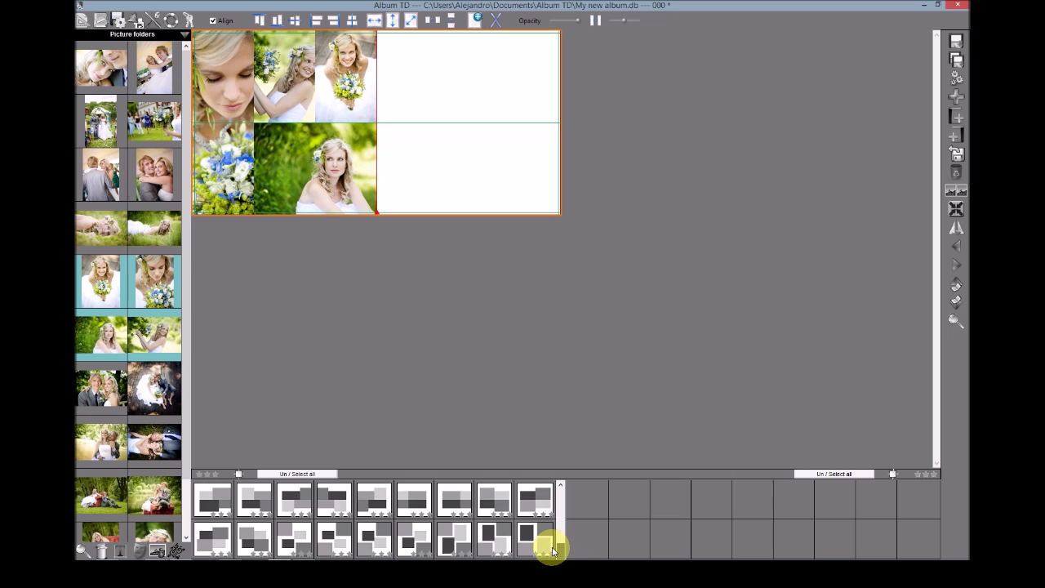
pyautogui.click(255, 535)
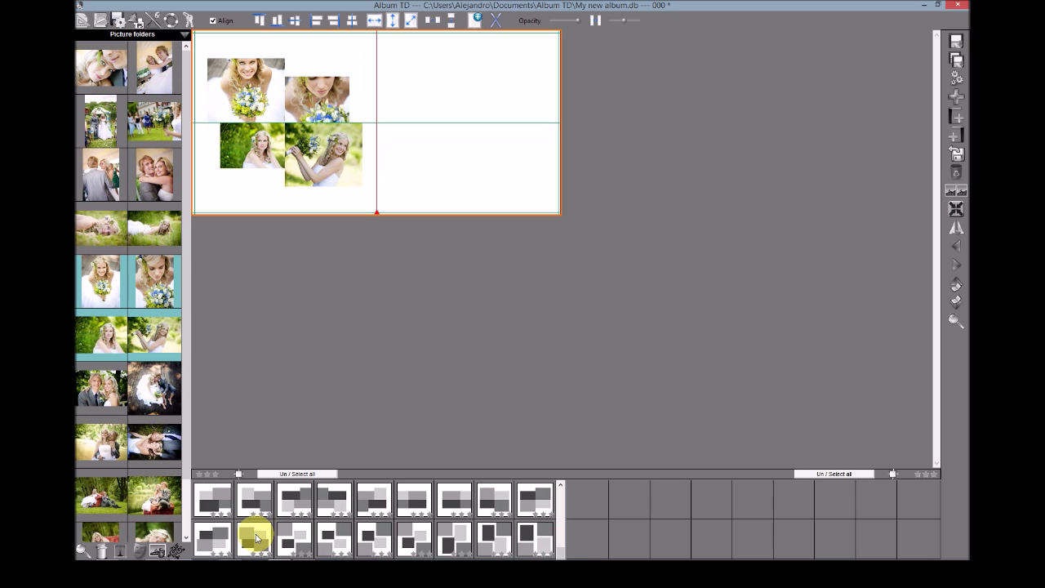
# Apply the even two-by-two template to the left page and set 0.5 inch vertical and horizontal margins around its pictures
pyautogui.moveTo(561, 557); pyautogui.dragTo(563, 486)
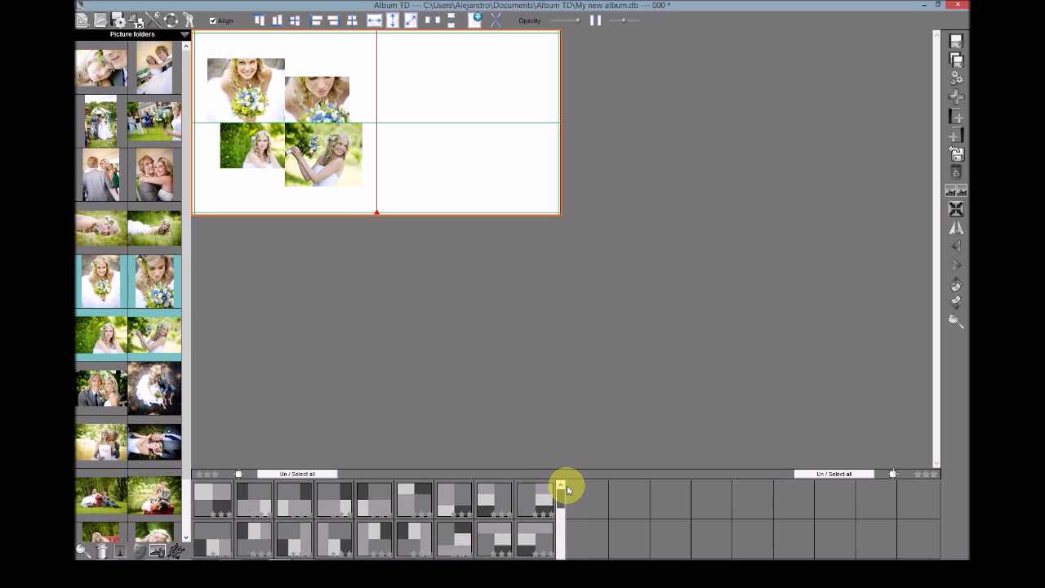
pyautogui.click(212, 497)
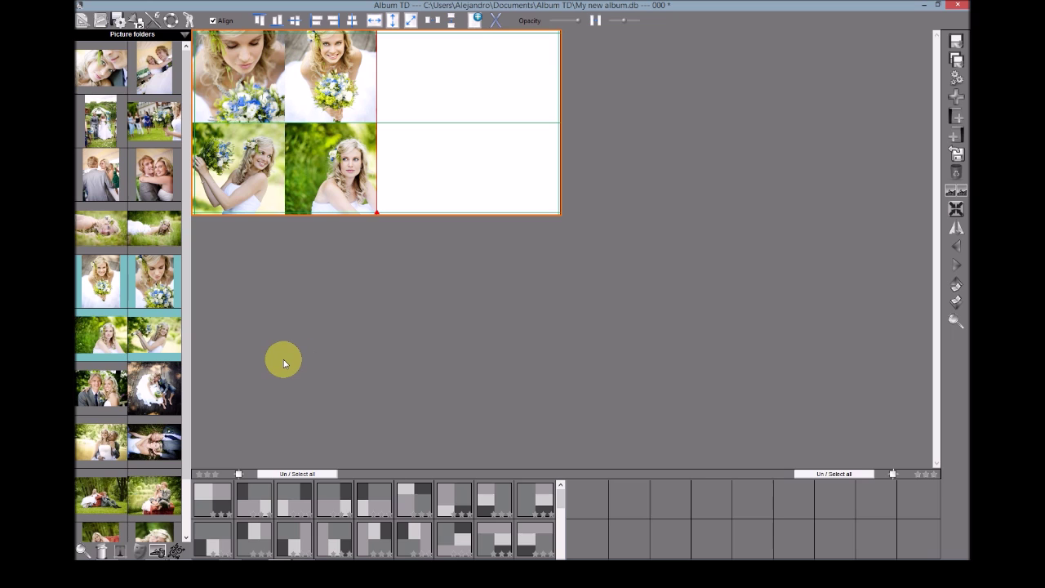
pyautogui.click(238, 475)
pyautogui.click(623, 169)
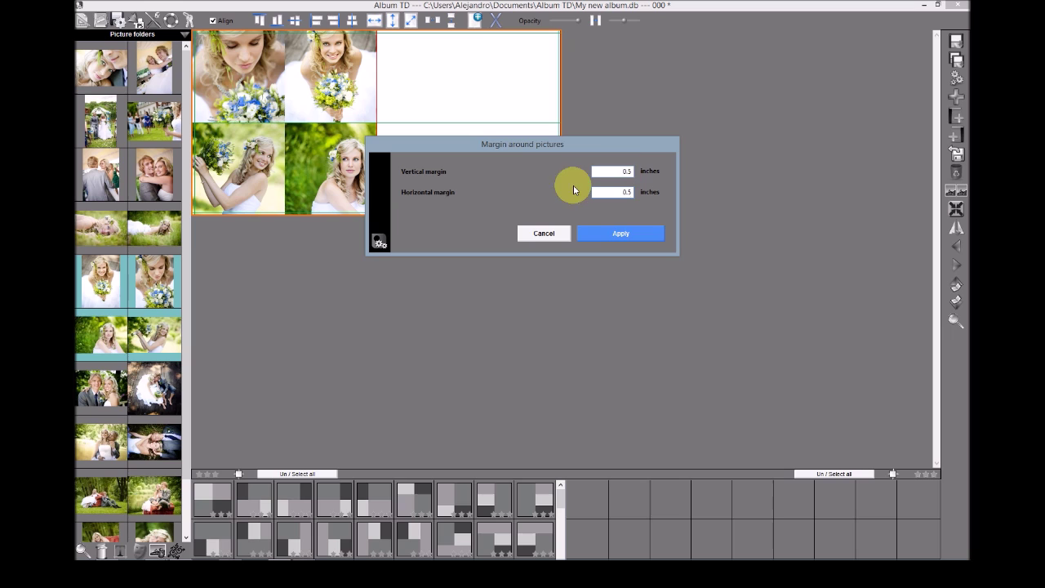
pyautogui.click(626, 234)
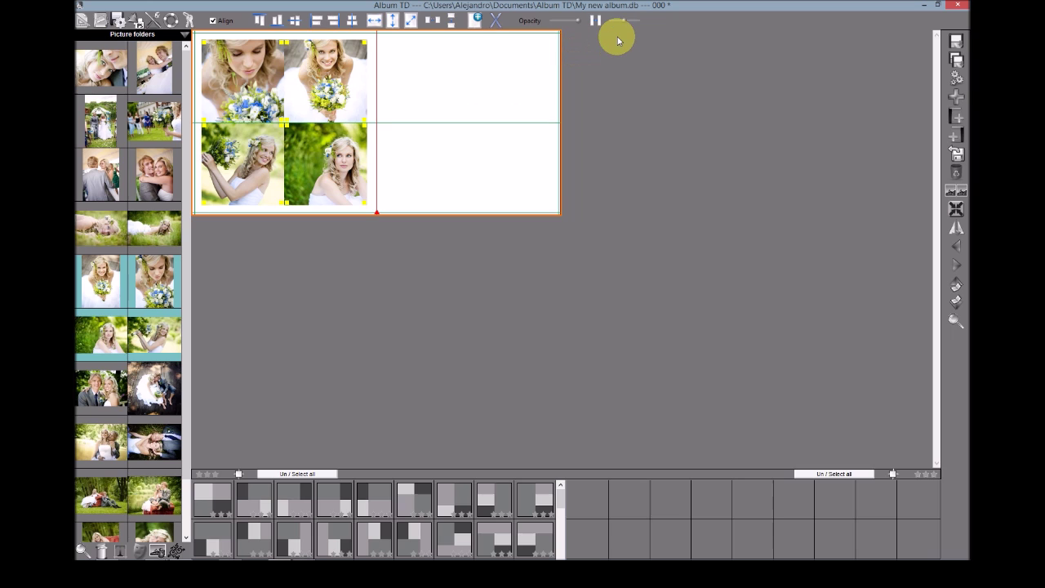
# Add a gap between the four selected pictures and reframe the lower-left bouquet picture inside its layer
pyautogui.moveTo(626, 26); pyautogui.dragTo(627, 24)
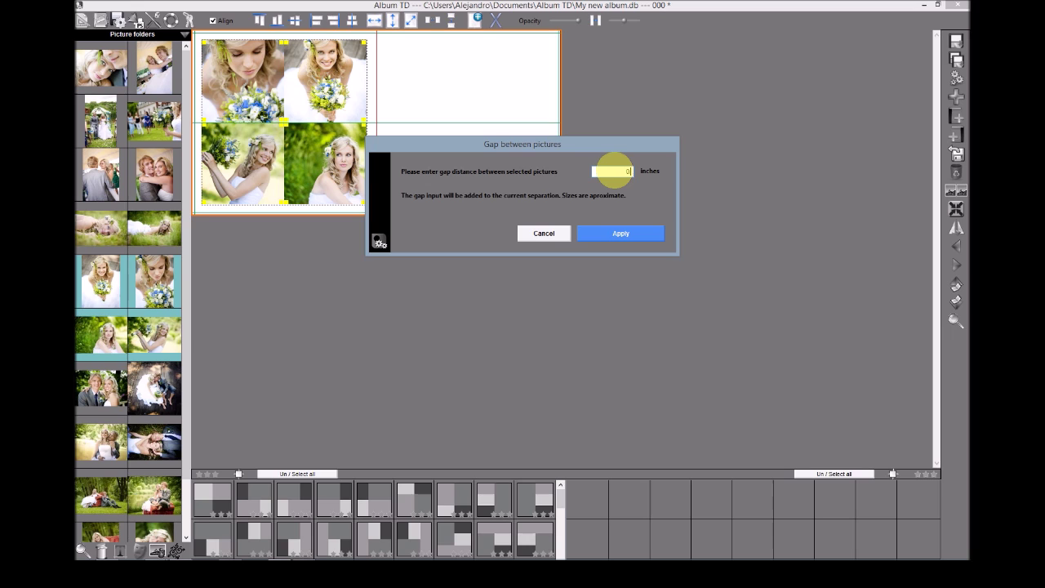
pyautogui.click(615, 234)
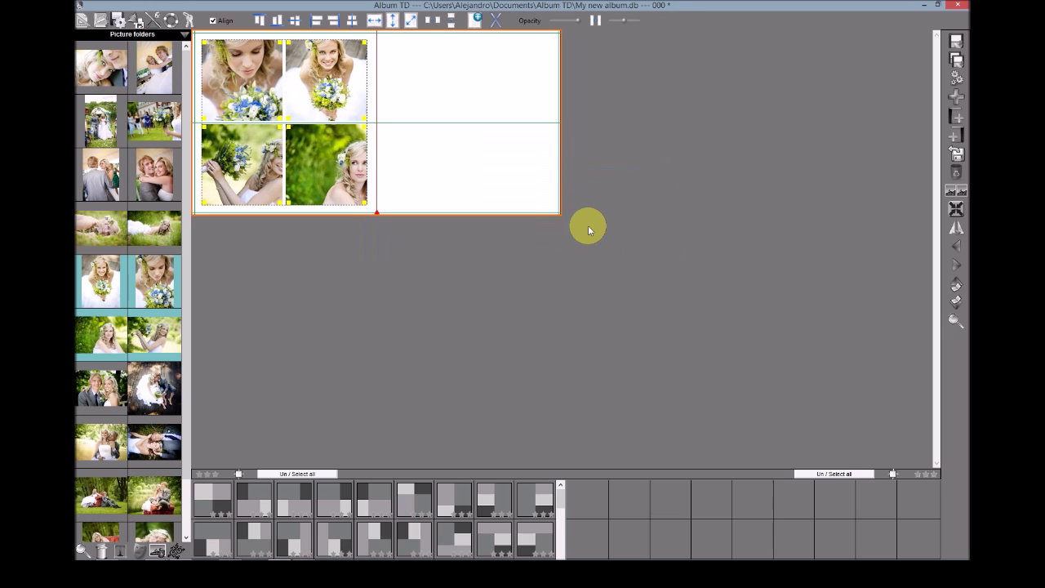
pyautogui.click(427, 107)
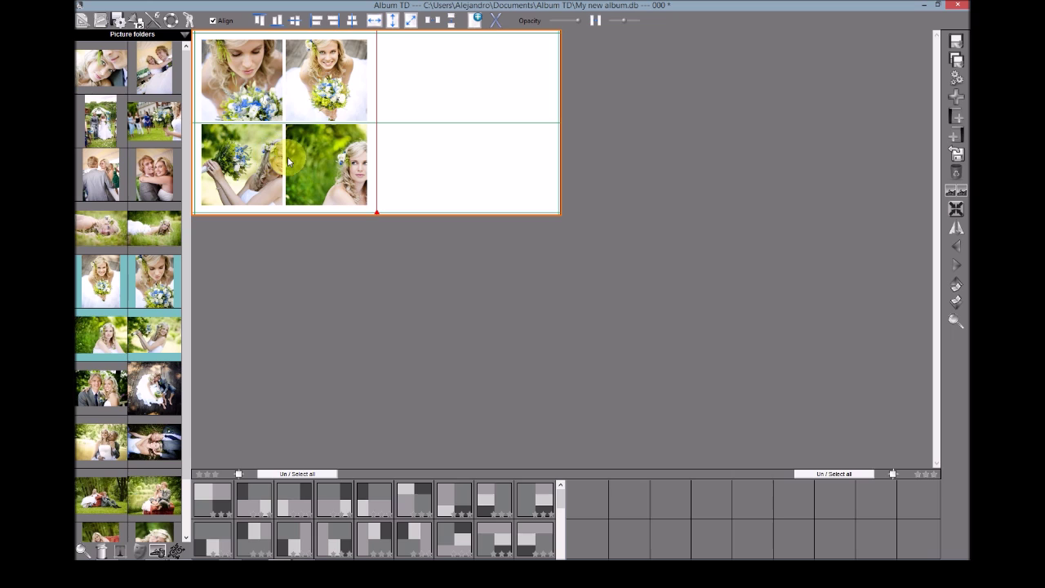
pyautogui.scroll(-2, 265, 165)
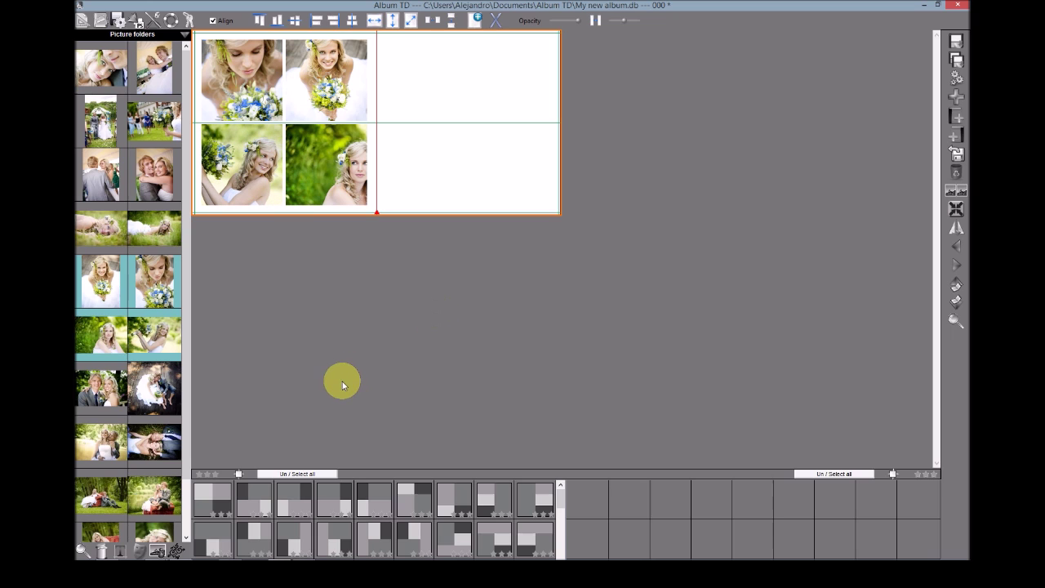
# Reapply the even two-by-two template to the left page and narrow the four pictures together as one group
pyautogui.click(222, 499)
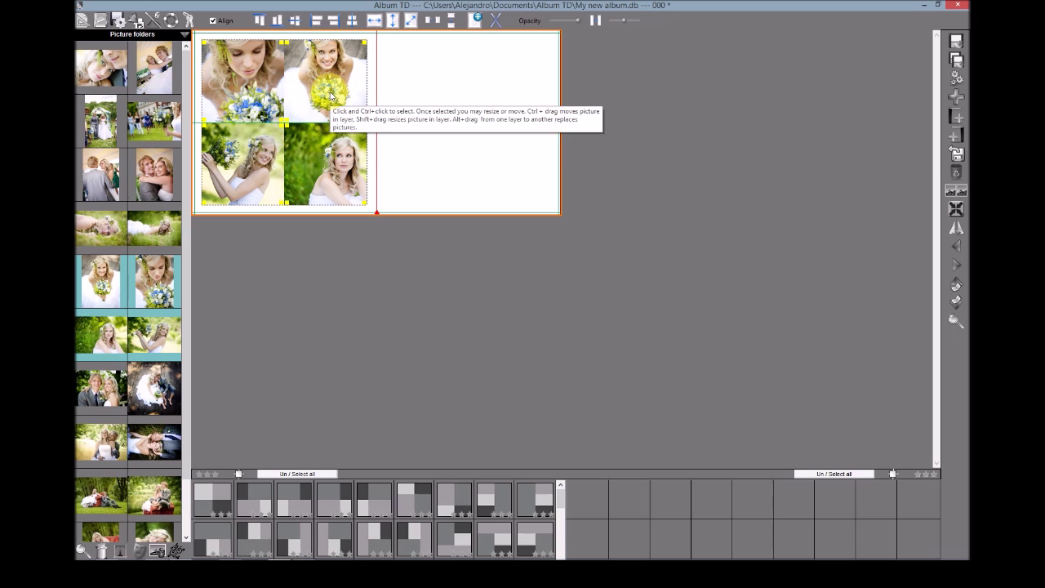
pyautogui.click(415, 74)
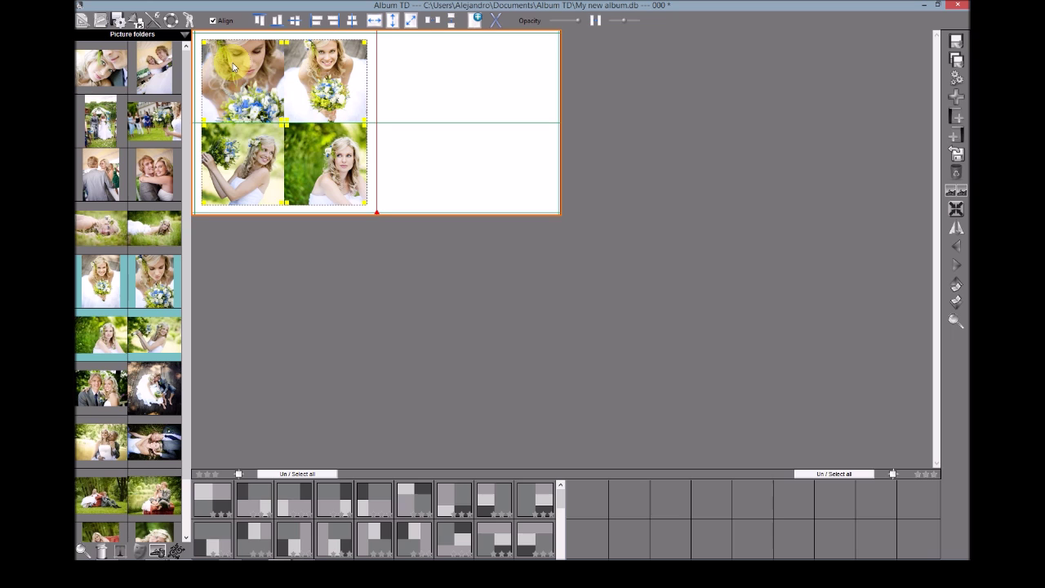
pyautogui.moveTo(203, 41); pyautogui.dragTo(265, 41)
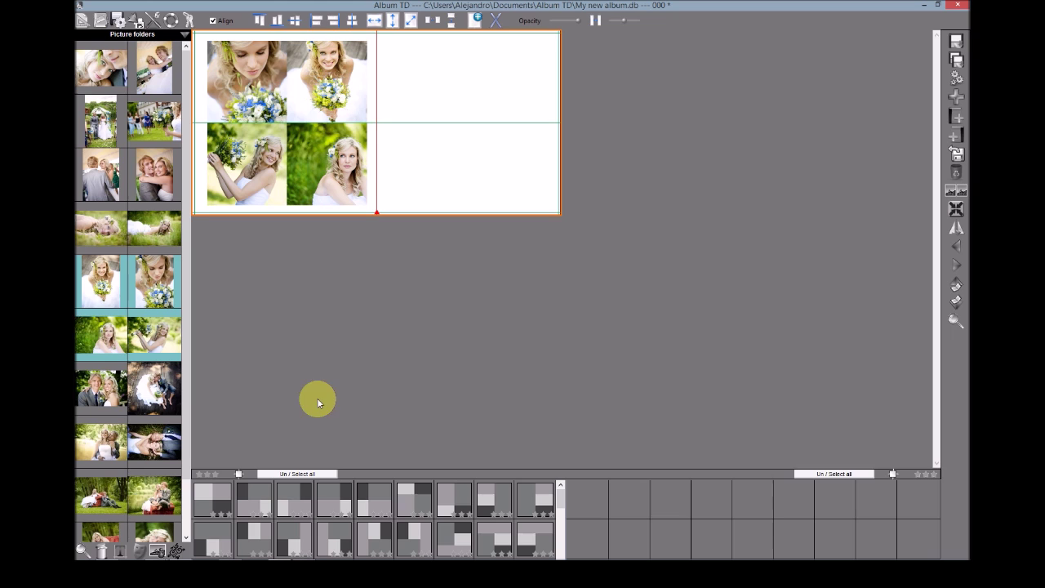
pyautogui.click(307, 473)
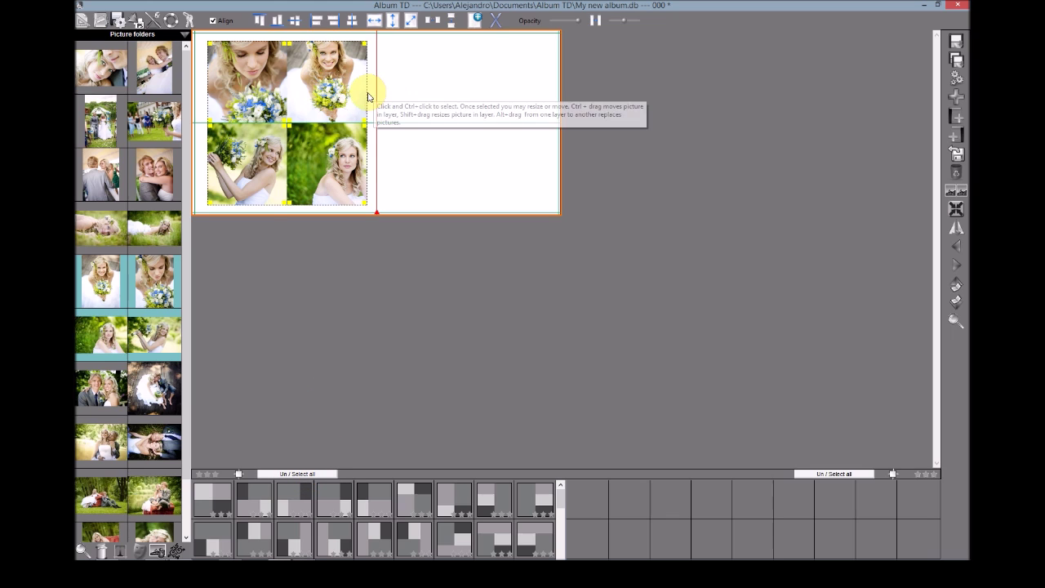
pyautogui.moveTo(410, 95); pyautogui.dragTo(360, 93)
pyautogui.moveTo(249, 77)
pyautogui.mouseDown()
pyautogui.moveTo(322, 75)
pyautogui.moveTo(254, 89)
pyautogui.moveTo(376, 88)
pyautogui.moveTo(364, 78)
pyautogui.moveTo(249, 79)
pyautogui.mouseUp()
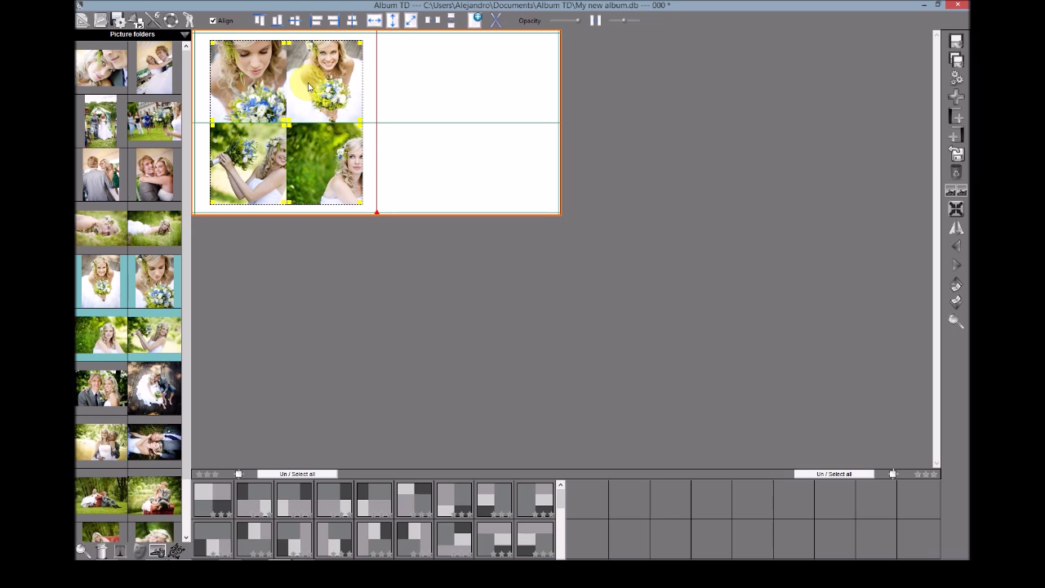
pyautogui.click(420, 73)
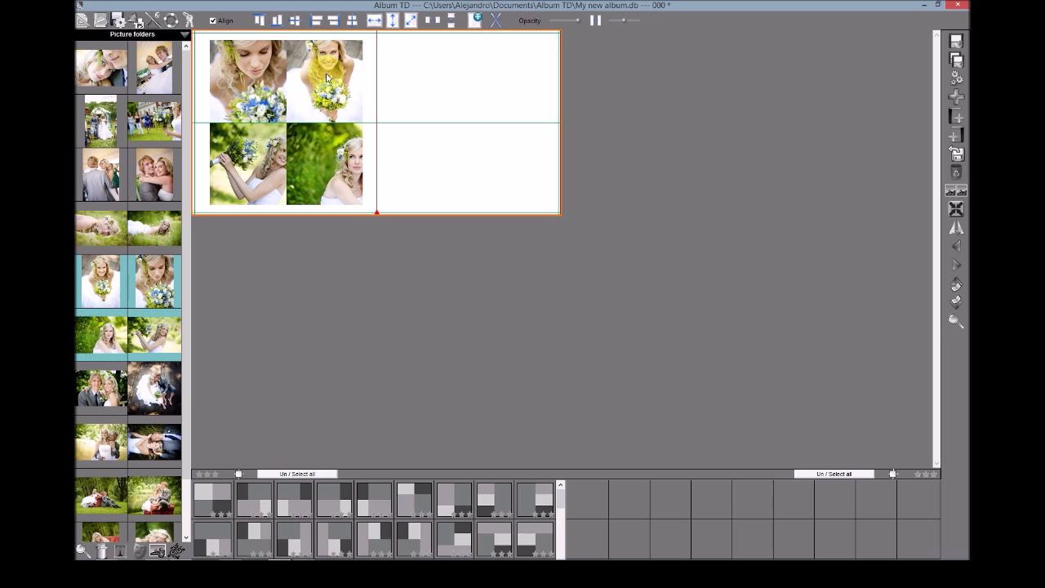
# Move the smiling bride portrait with the bouquet to the right page and open the sheet in the enlarged single-sheet view
pyautogui.moveTo(321, 85); pyautogui.dragTo(424, 107)
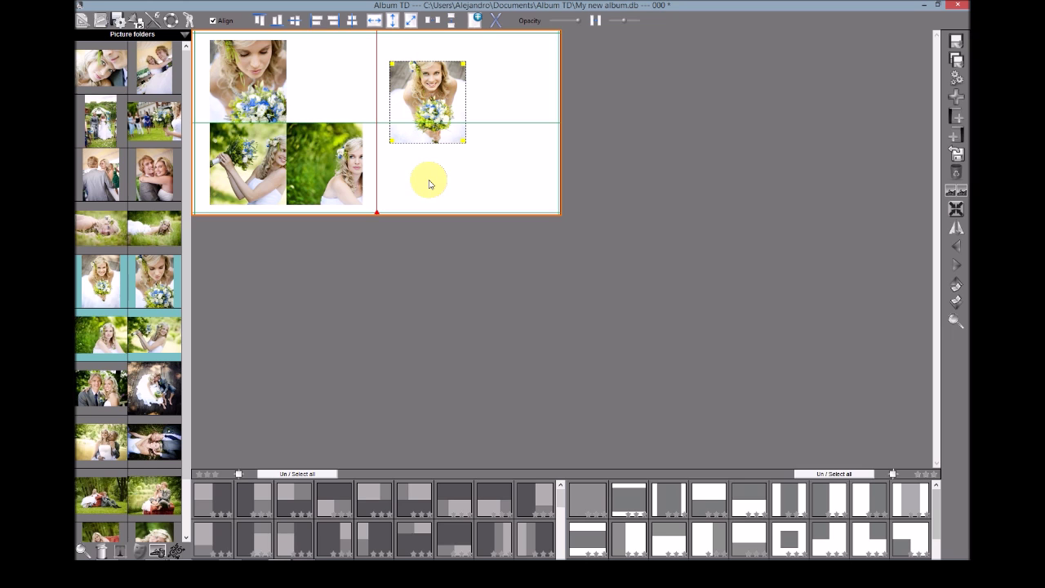
pyautogui.click(82, 23)
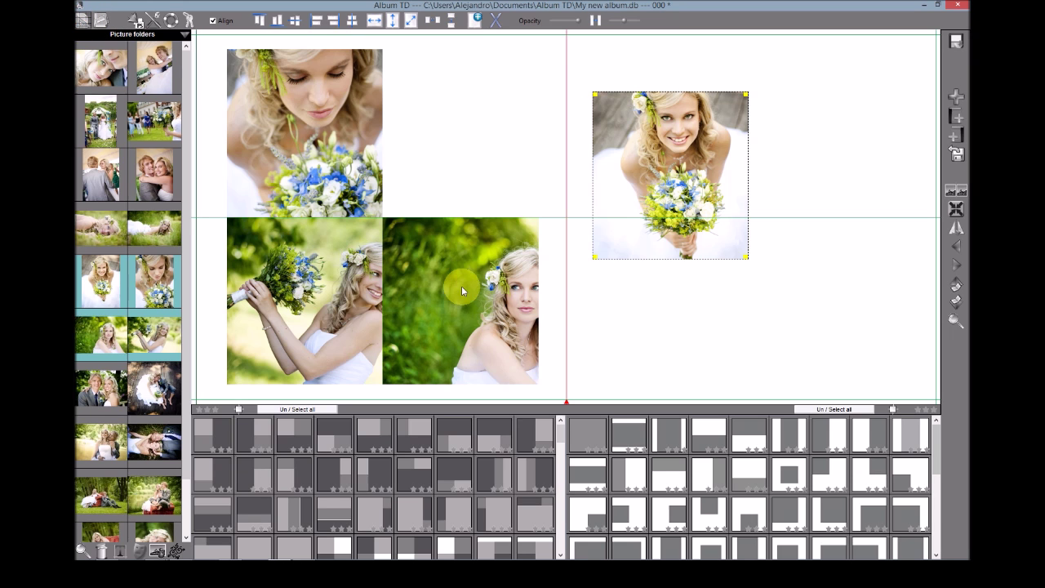
# Reframe the two lower pictures on the left page inside their layers so each bride's face is centred
pyautogui.moveTo(461, 290); pyautogui.dragTo(351, 289)
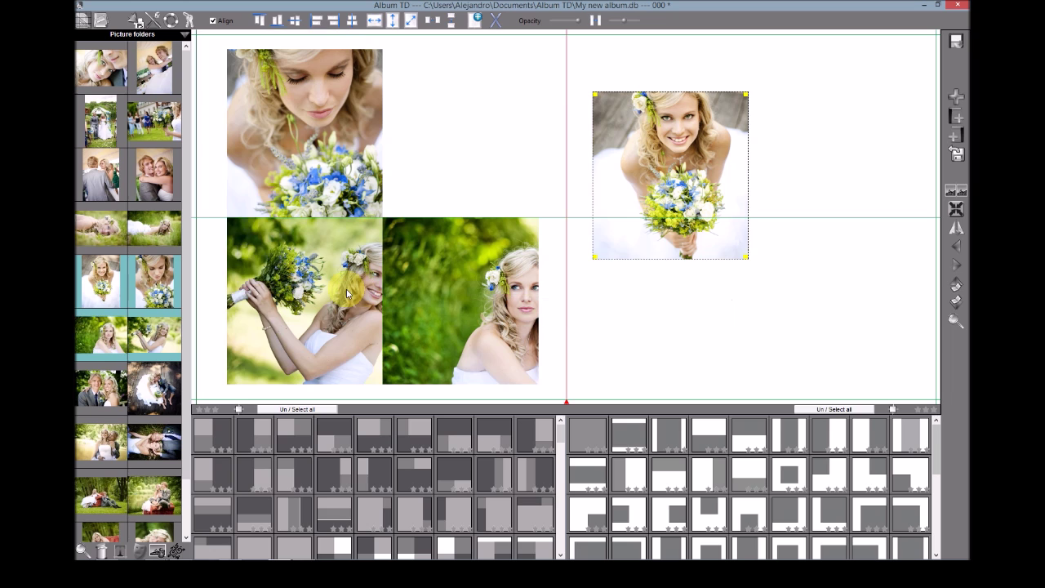
pyautogui.moveTo(499, 292); pyautogui.dragTo(473, 280)
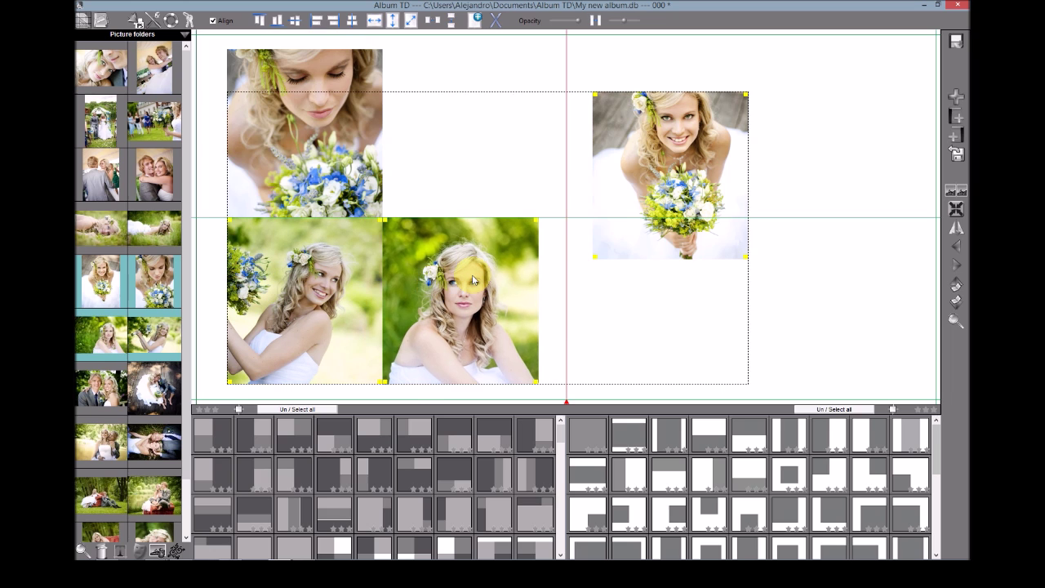
pyautogui.moveTo(684, 150)
pyautogui.mouseDown()
pyautogui.moveTo(518, 110)
pyautogui.moveTo(485, 121)
pyautogui.moveTo(621, 155)
pyautogui.moveTo(772, 154)
pyautogui.moveTo(815, 89)
pyautogui.moveTo(769, 131)
pyautogui.moveTo(841, 127)
pyautogui.moveTo(738, 122)
pyautogui.moveTo(710, 147)
pyautogui.moveTo(673, 151)
pyautogui.moveTo(682, 151)
pyautogui.mouseUp()
pyautogui.click(791, 127)
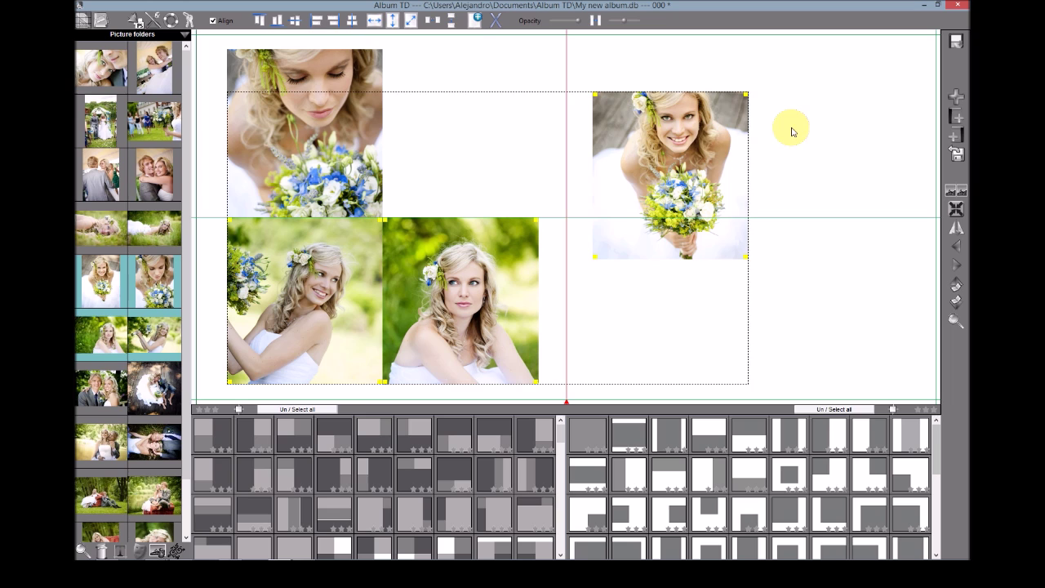
# Move the smiling bride portrait higher on the right page and enlarge it to fill most of that page
pyautogui.moveTo(636, 166); pyautogui.dragTo(625, 128)
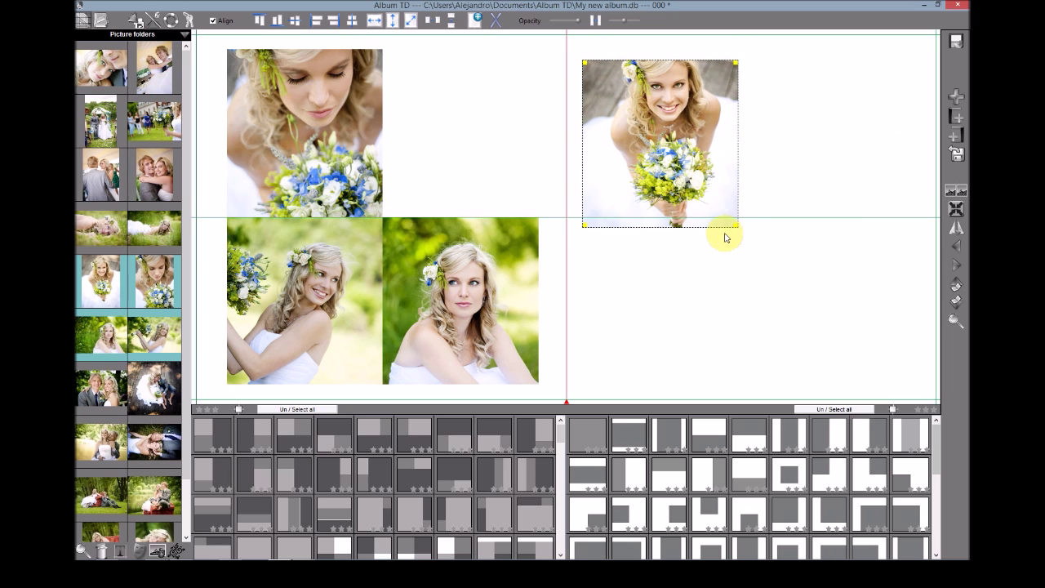
pyautogui.moveTo(735, 224); pyautogui.dragTo(897, 350)
pyautogui.moveTo(764, 353); pyautogui.dragTo(775, 373)
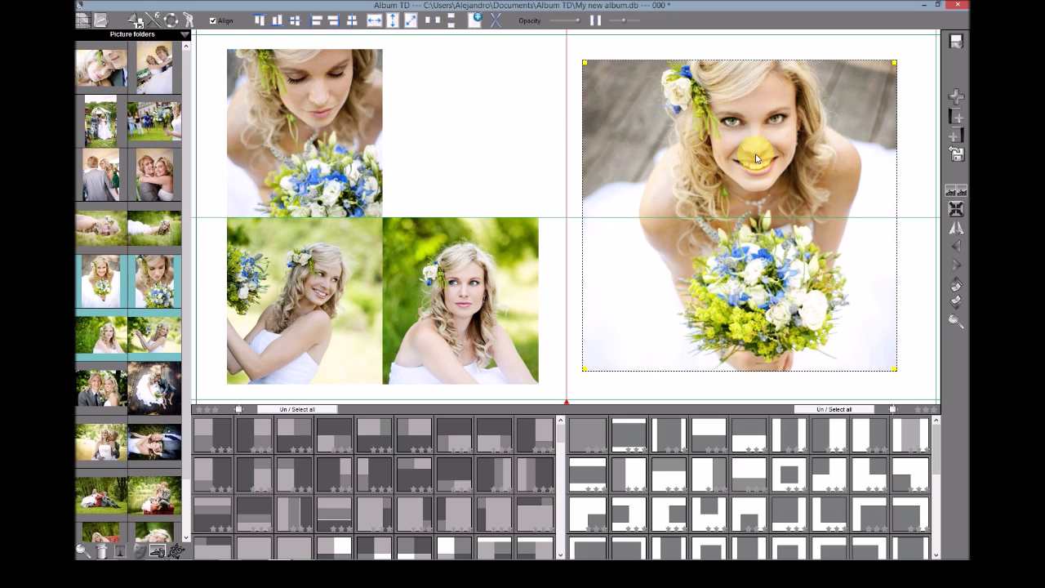
# Shift and enlarge the smiling bride picture inside its layer, keeping the layer's size
pyautogui.moveTo(757, 156)
pyautogui.mouseDown()
pyautogui.moveTo(695, 195)
pyautogui.moveTo(723, 143)
pyautogui.moveTo(759, 168)
pyautogui.moveTo(742, 163)
pyautogui.mouseUp()
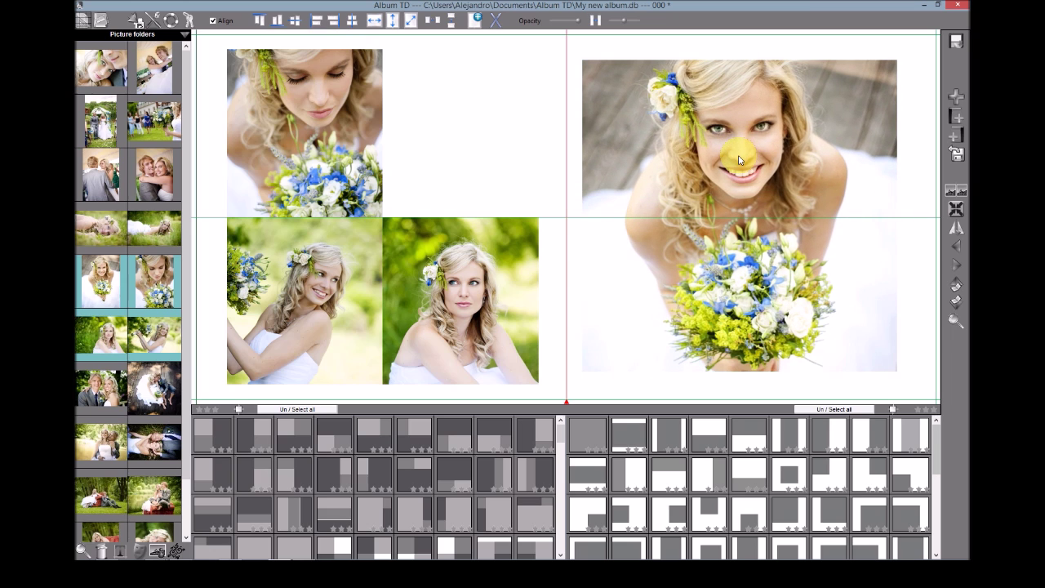
pyautogui.moveTo(714, 139); pyautogui.dragTo(733, 203)
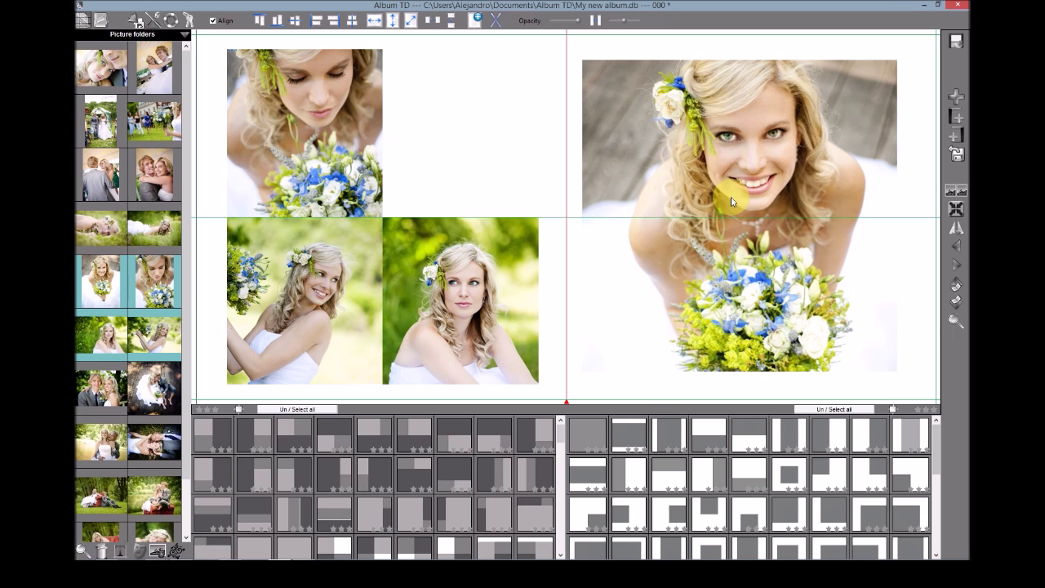
pyautogui.moveTo(758, 162)
pyautogui.mouseDown()
pyautogui.moveTo(744, 190)
pyautogui.moveTo(776, 168)
pyautogui.moveTo(715, 151)
pyautogui.moveTo(794, 234)
pyautogui.moveTo(737, 158)
pyautogui.mouseUp()
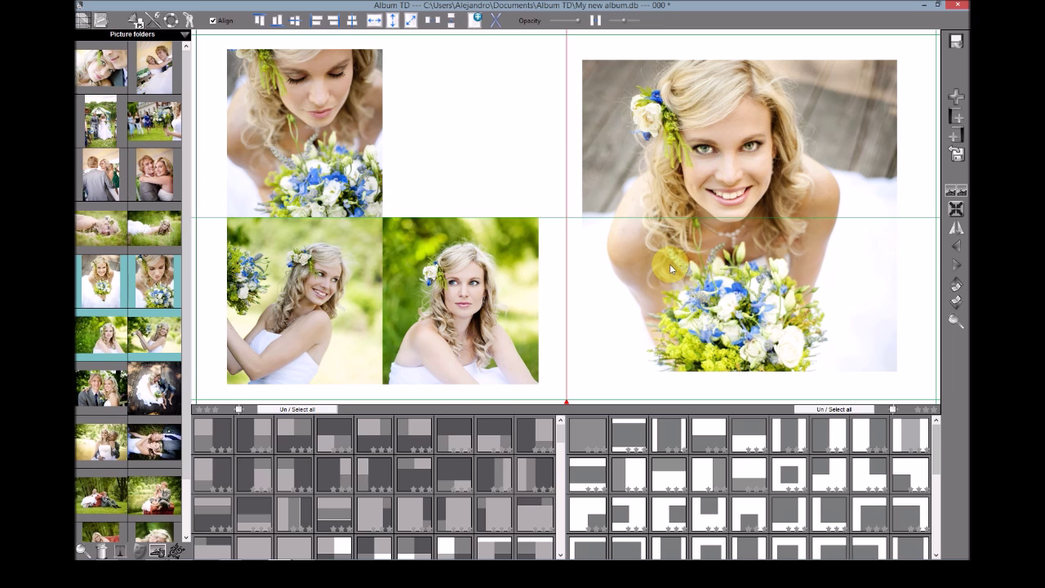
# Shrink the smiling bride portrait's layer and move it back to the empty spot on the left page
pyautogui.click(772, 353)
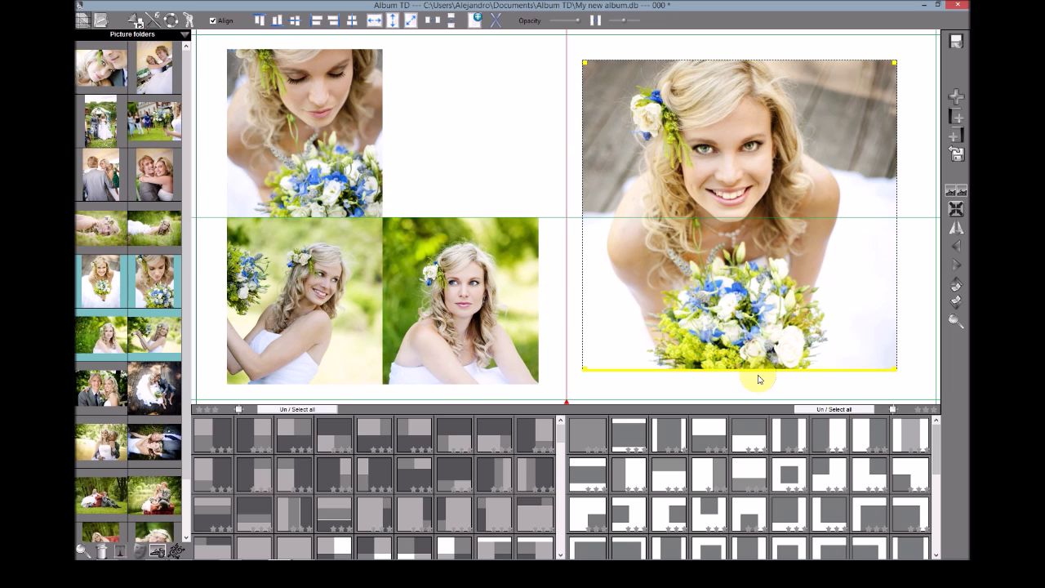
pyautogui.moveTo(756, 376); pyautogui.dragTo(729, 127)
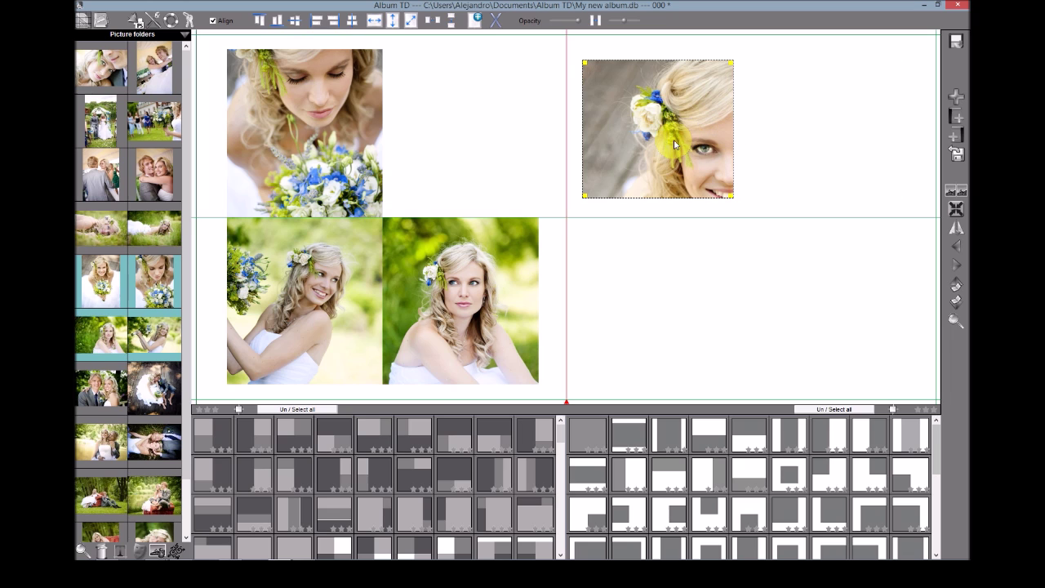
pyautogui.moveTo(629, 168); pyautogui.dragTo(430, 164)
# Reapply the even two-by-two template to the left page and move the smiling bride portrait to the right page
pyautogui.click(212, 440)
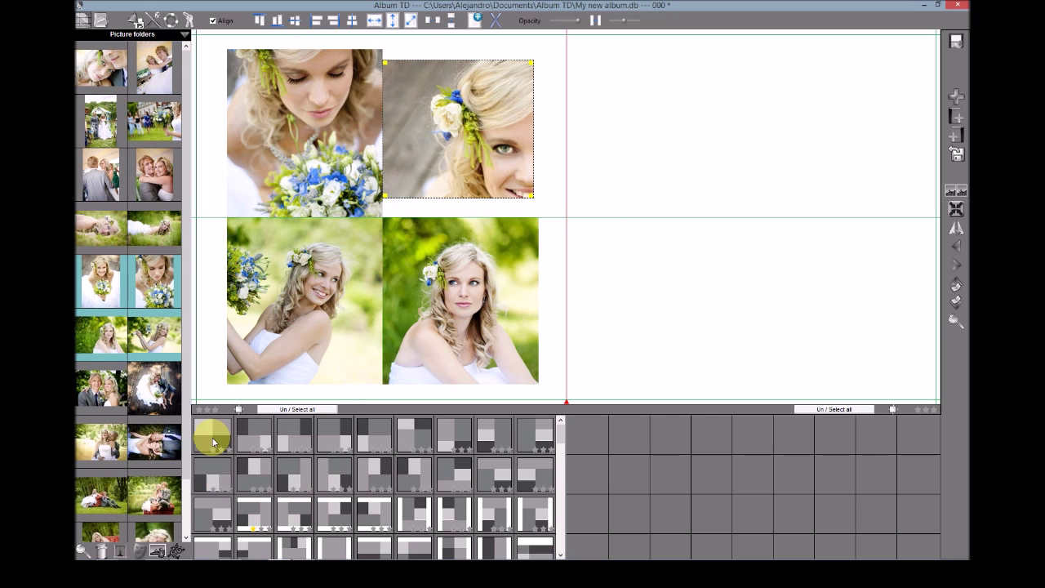
pyautogui.click(210, 430)
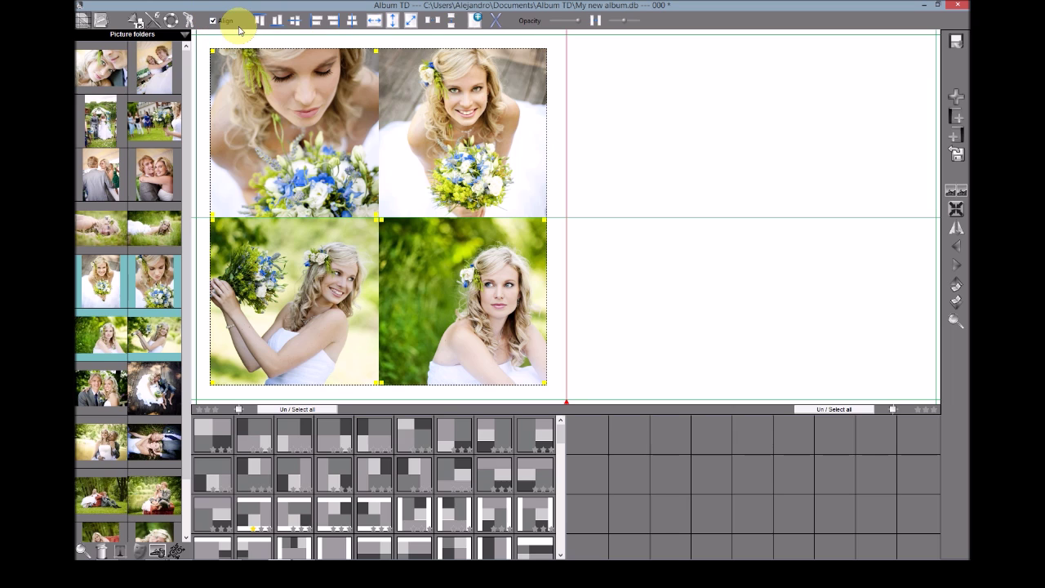
pyautogui.moveTo(482, 153); pyautogui.dragTo(727, 240)
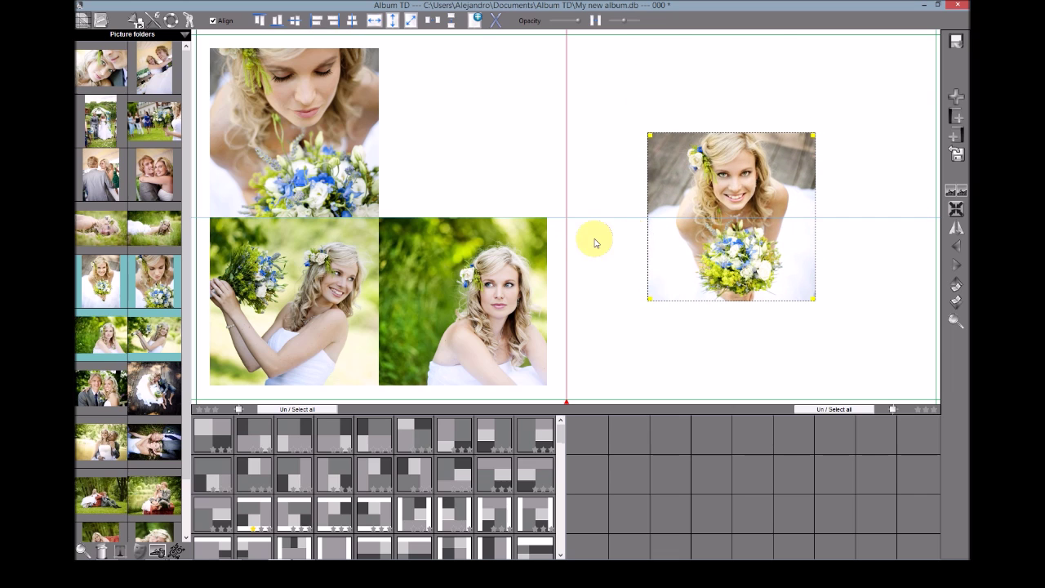
# Move the smiling bride portrait around the upper right page and shift the downcast bride portrait toward the left page's centre
pyautogui.moveTo(722, 203); pyautogui.dragTo(798, 84)
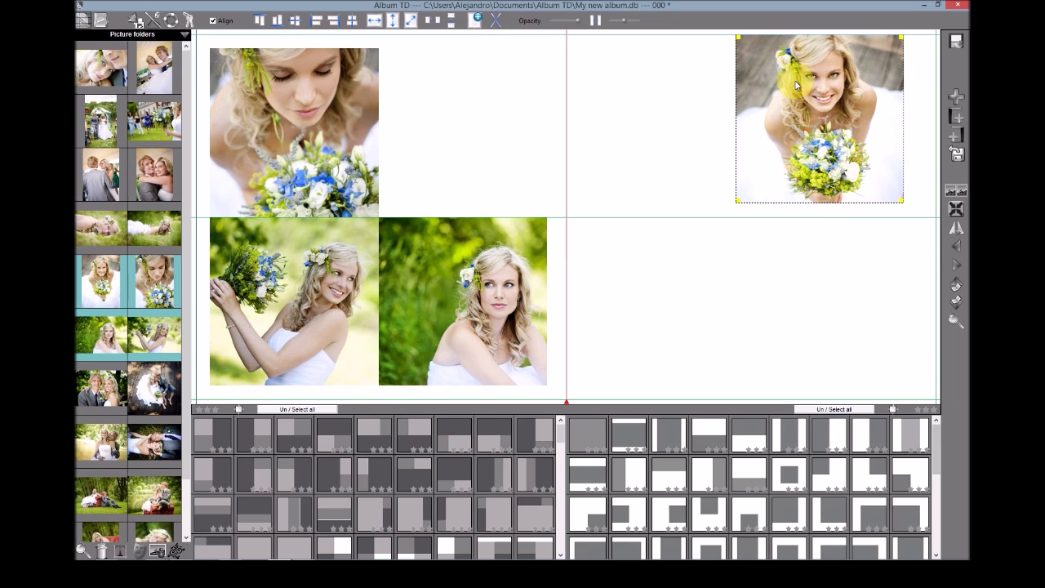
pyautogui.moveTo(794, 80); pyautogui.dragTo(736, 123)
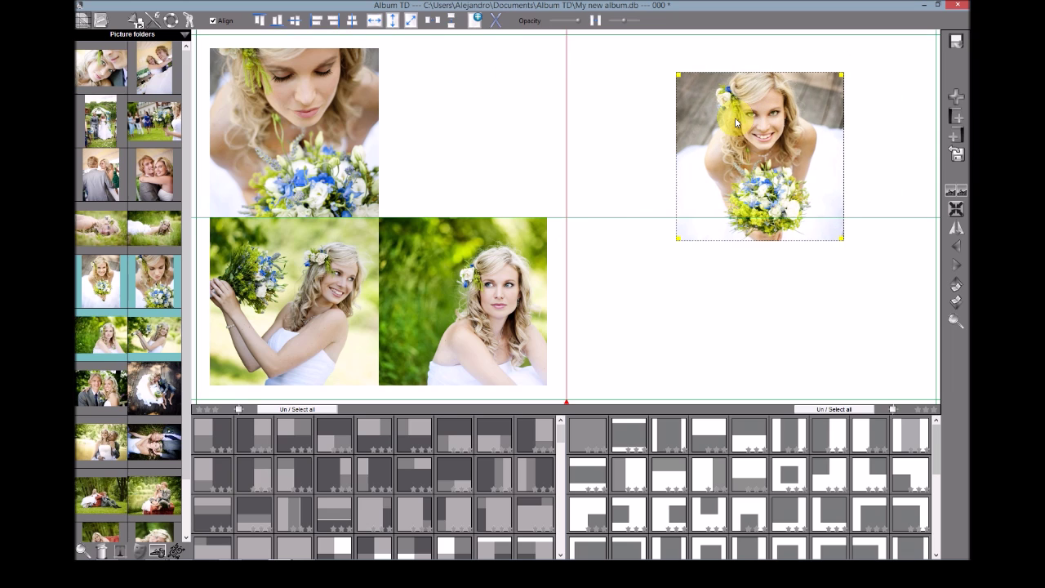
pyautogui.moveTo(306, 98); pyautogui.dragTo(466, 148)
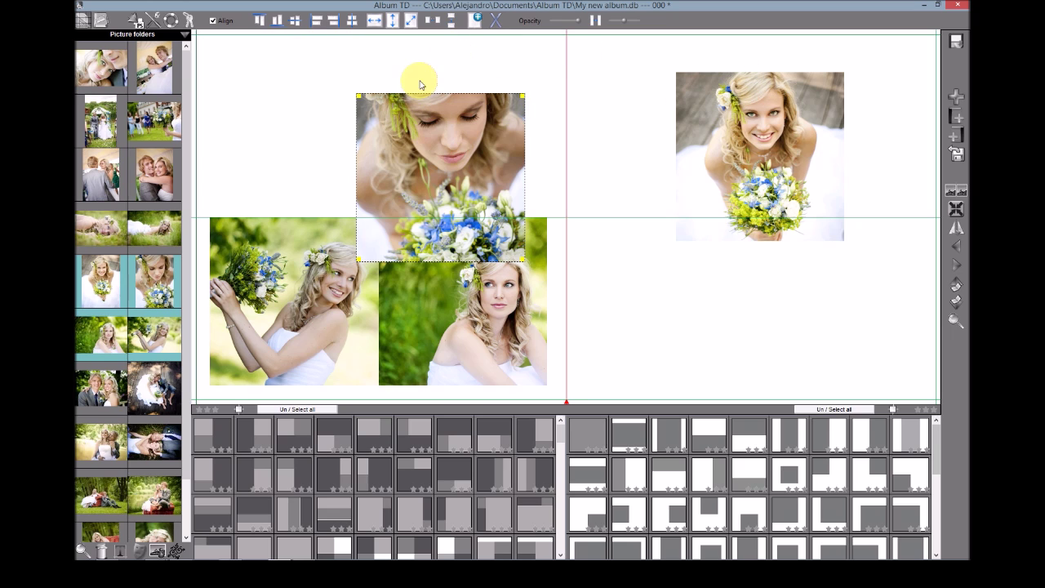
pyautogui.moveTo(766, 107); pyautogui.dragTo(713, 100)
# Crop the bottom of the downcast bride portrait's layer and move it up near the left page's upper edge
pyautogui.click(465, 111)
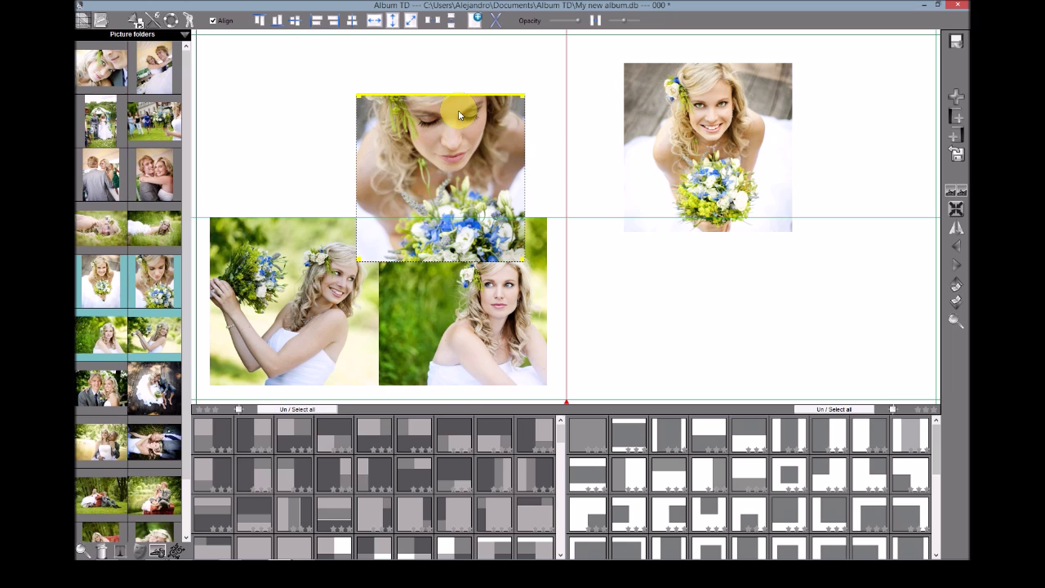
pyautogui.moveTo(446, 245); pyautogui.dragTo(435, 187)
pyautogui.moveTo(443, 136); pyautogui.dragTo(404, 91)
# Centre the smiling bride portrait vertically, raise the bouquet-holding portrait, and move the serious bride portrait up across the centre fold
pyautogui.click(704, 122)
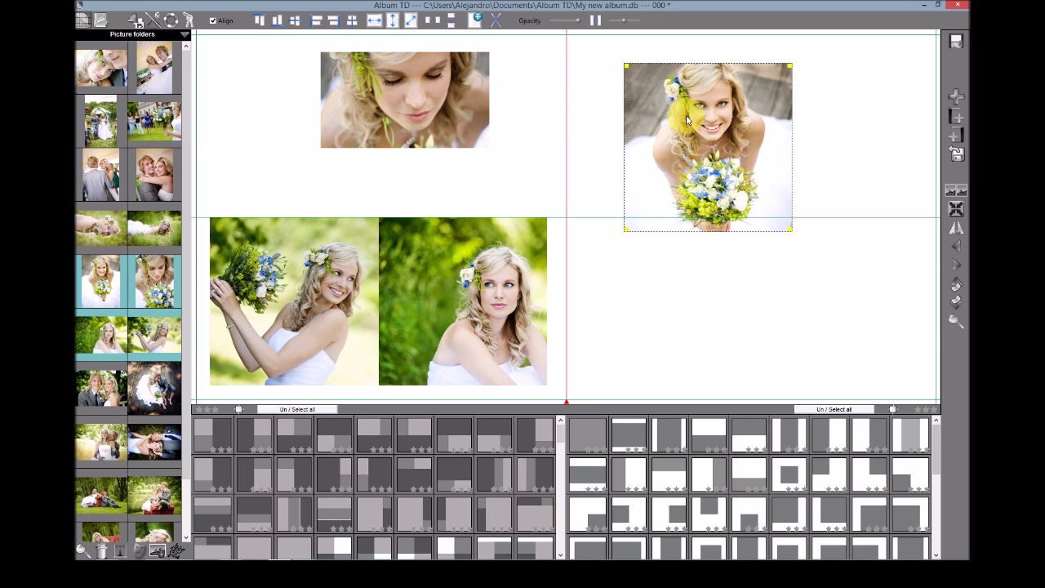
pyautogui.moveTo(687, 120); pyautogui.dragTo(722, 199)
pyautogui.moveTo(466, 294); pyautogui.dragTo(475, 211)
pyautogui.moveTo(311, 298); pyautogui.dragTo(325, 252)
pyautogui.moveTo(527, 195); pyautogui.dragTo(562, 174)
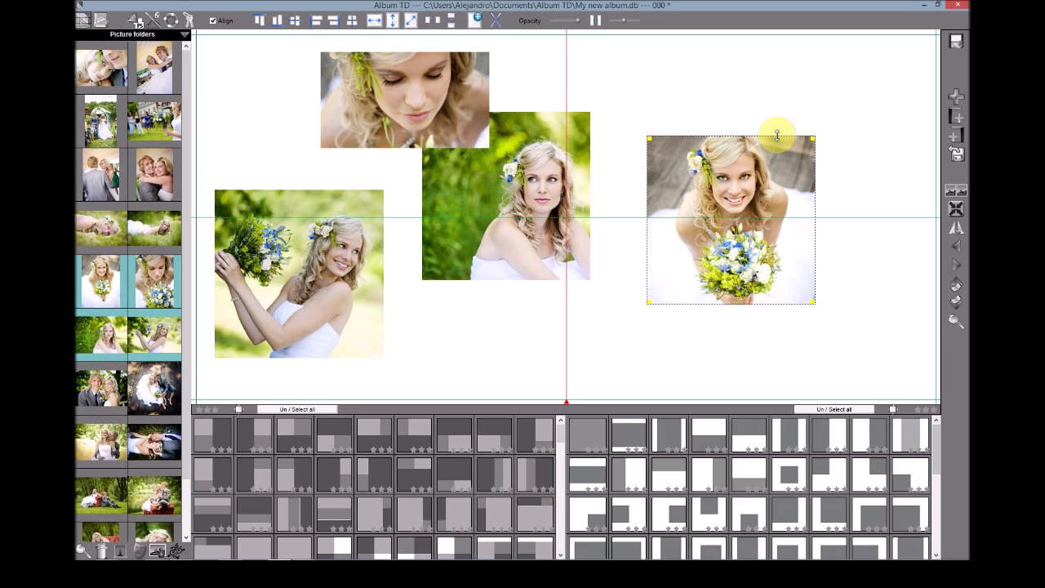
# Align the smiling bride portrait's upper edge in turn with the upper edges of the downcast, serious and bouquet-holding portraits
pyautogui.moveTo(727, 168); pyautogui.dragTo(745, 96)
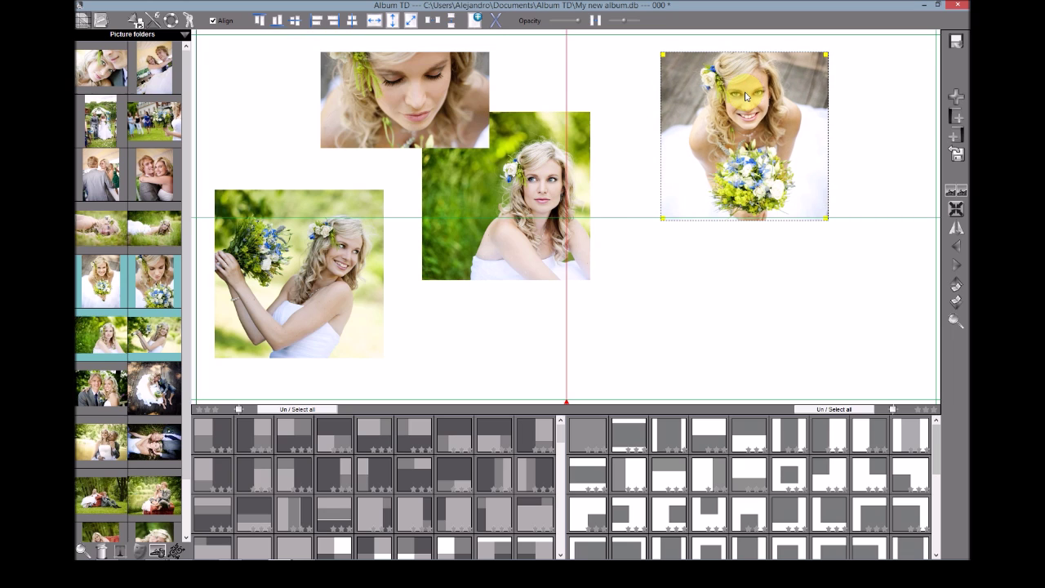
pyautogui.moveTo(764, 98); pyautogui.dragTo(760, 149)
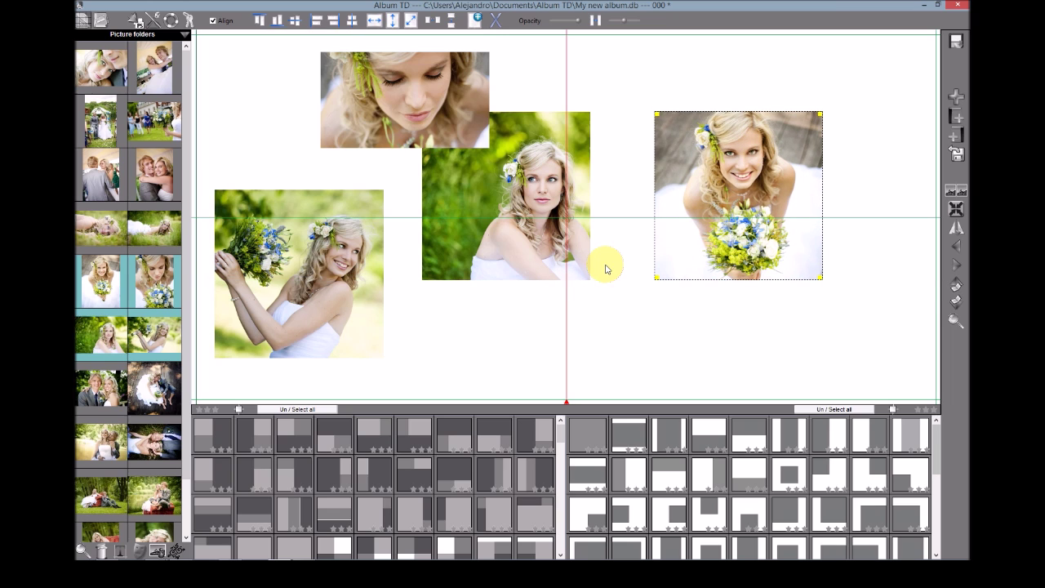
pyautogui.moveTo(738, 168); pyautogui.dragTo(734, 239)
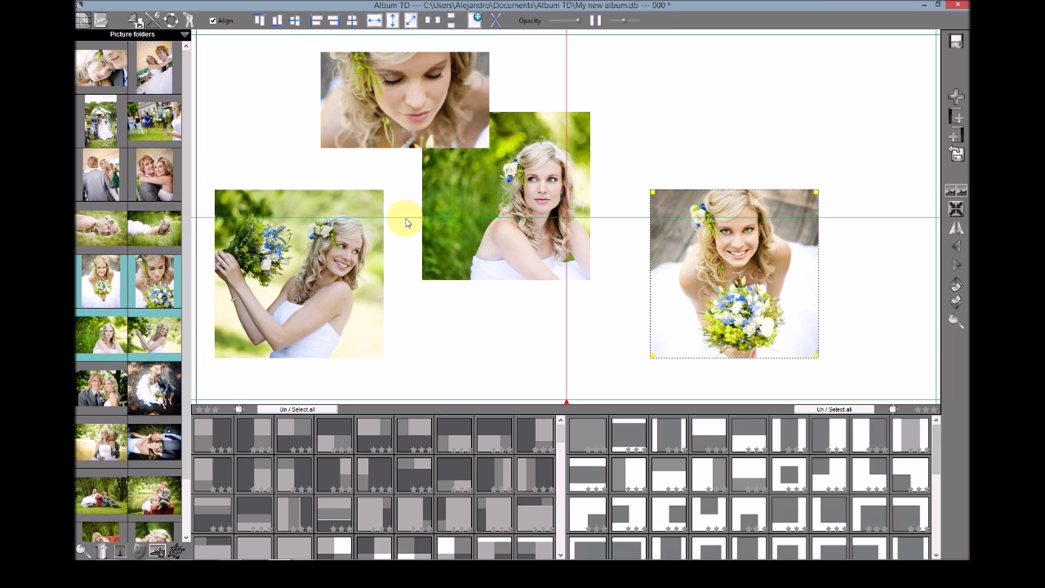
# Spread the portraits so each page holds two, and shrink the layers of the smiling and downcast bride portraits
pyautogui.moveTo(766, 235); pyautogui.dragTo(829, 112)
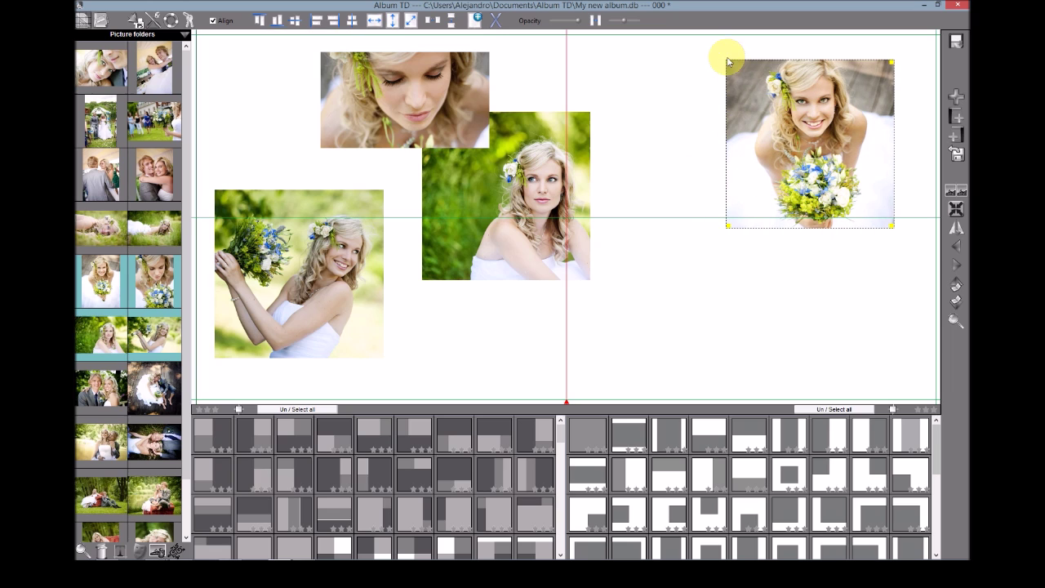
pyautogui.moveTo(727, 59); pyautogui.dragTo(773, 70)
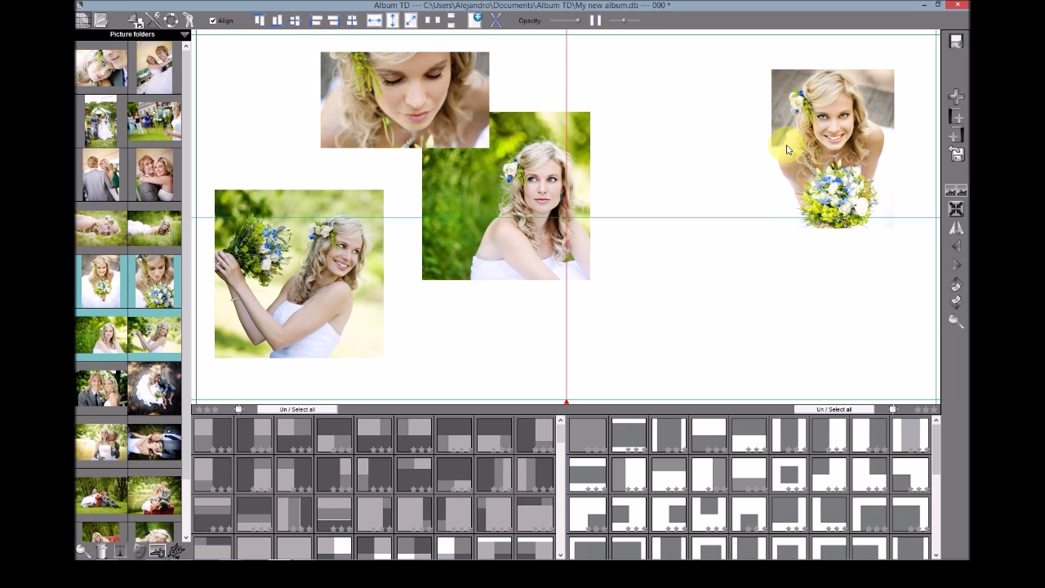
pyautogui.click(490, 179)
pyautogui.moveTo(494, 183); pyautogui.dragTo(654, 218)
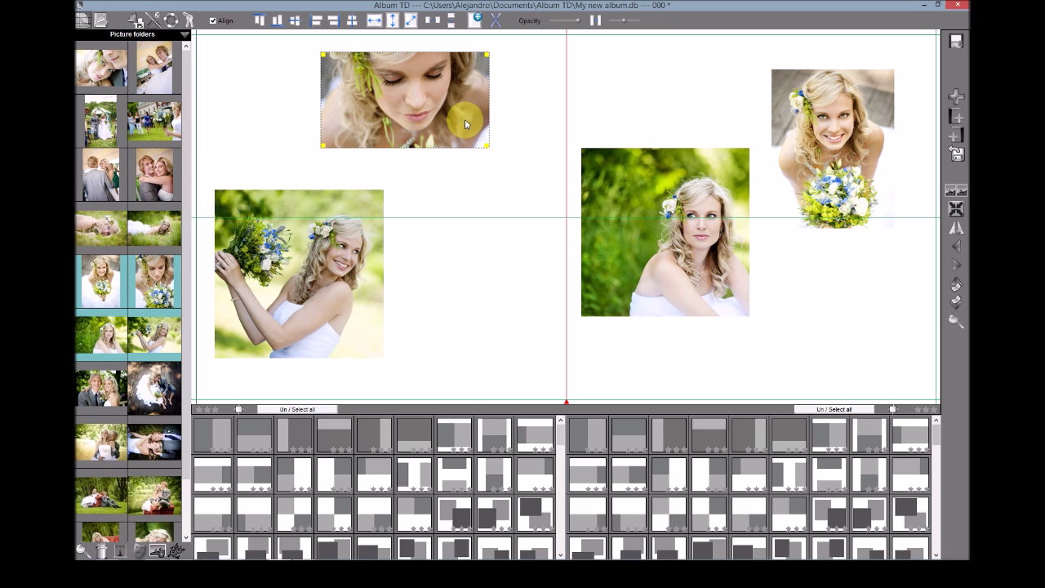
pyautogui.moveTo(464, 123)
pyautogui.mouseDown()
pyautogui.moveTo(530, 153)
pyautogui.moveTo(499, 131)
pyautogui.moveTo(510, 131)
pyautogui.moveTo(444, 128)
pyautogui.moveTo(458, 140)
pyautogui.mouseUp()
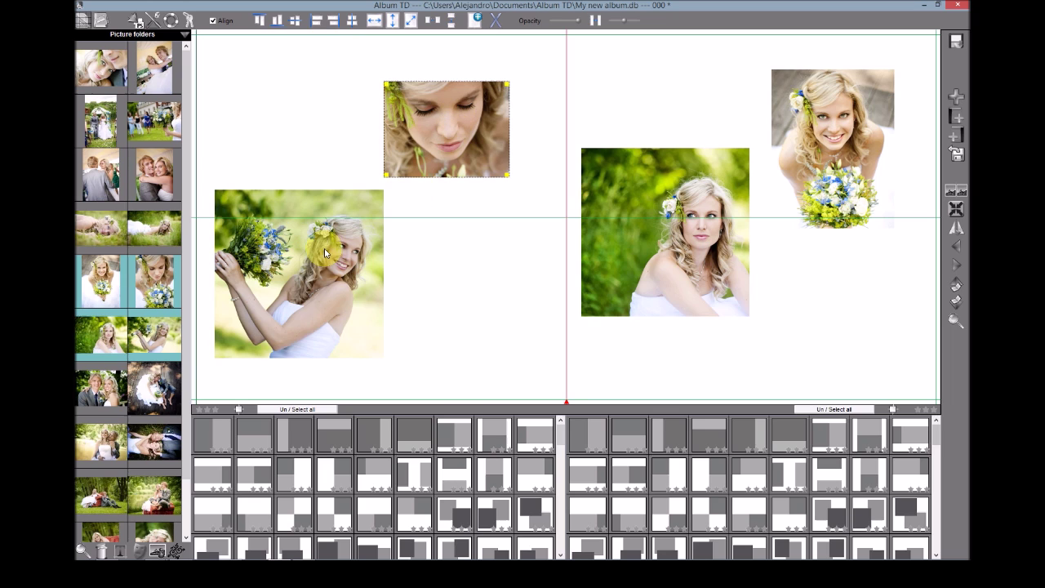
# Make all four portrait layers the same size as the bouquet-holding bride portrait
pyautogui.click(294, 272)
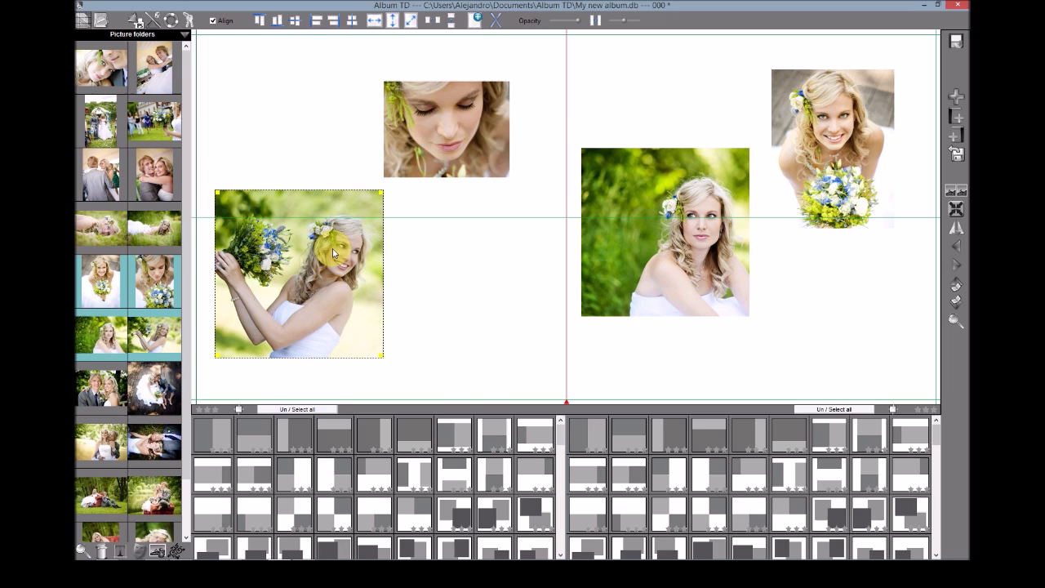
pyautogui.keyDown('shift'); pyautogui.click(437, 137); pyautogui.keyUp('shift')
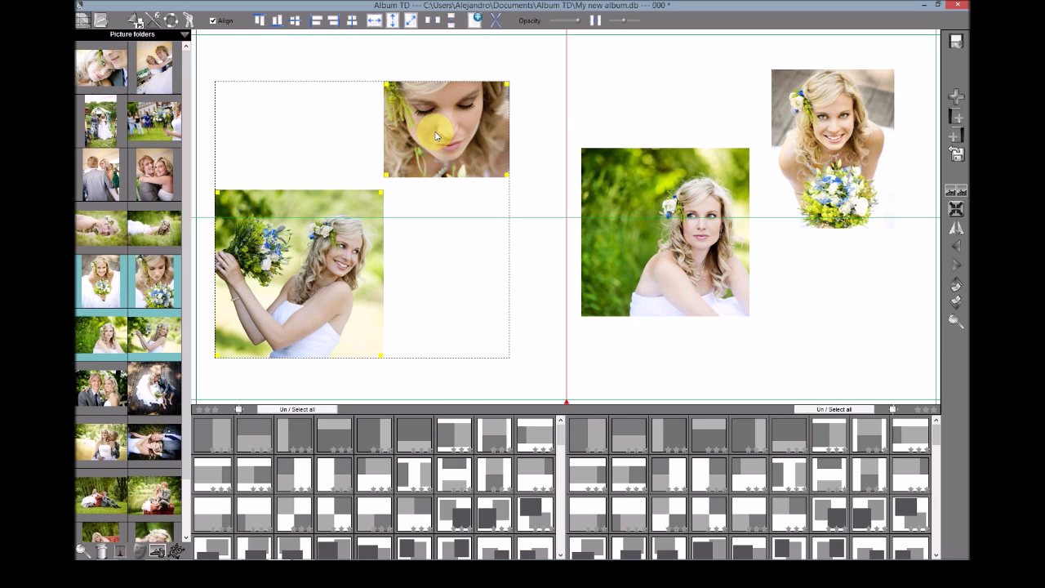
pyautogui.keyDown('shift'); pyautogui.click(663, 203); pyautogui.keyUp('shift')
pyautogui.keyDown('shift'); pyautogui.click(830, 105); pyautogui.keyUp('shift')
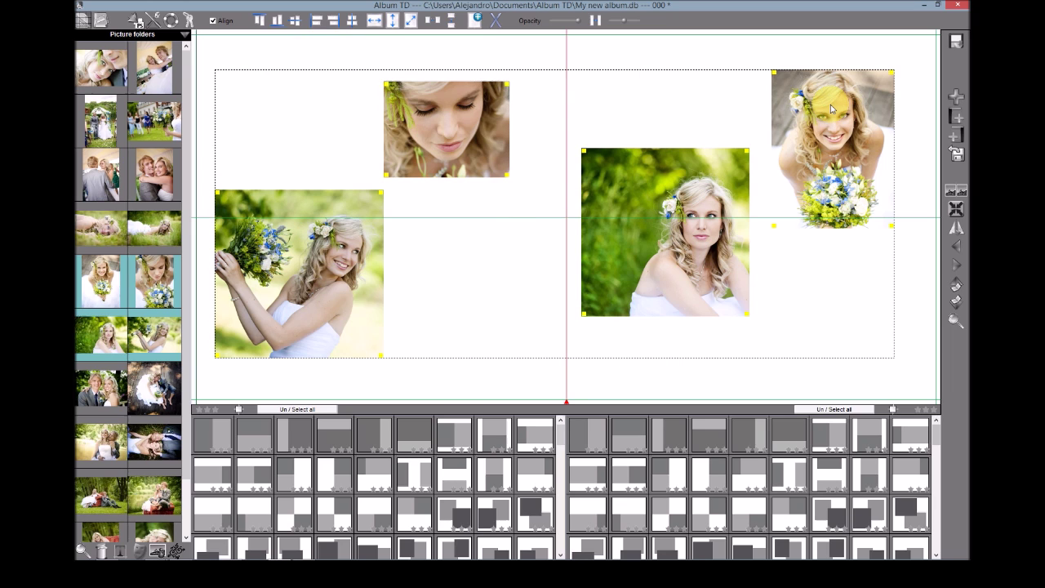
pyautogui.click(412, 22)
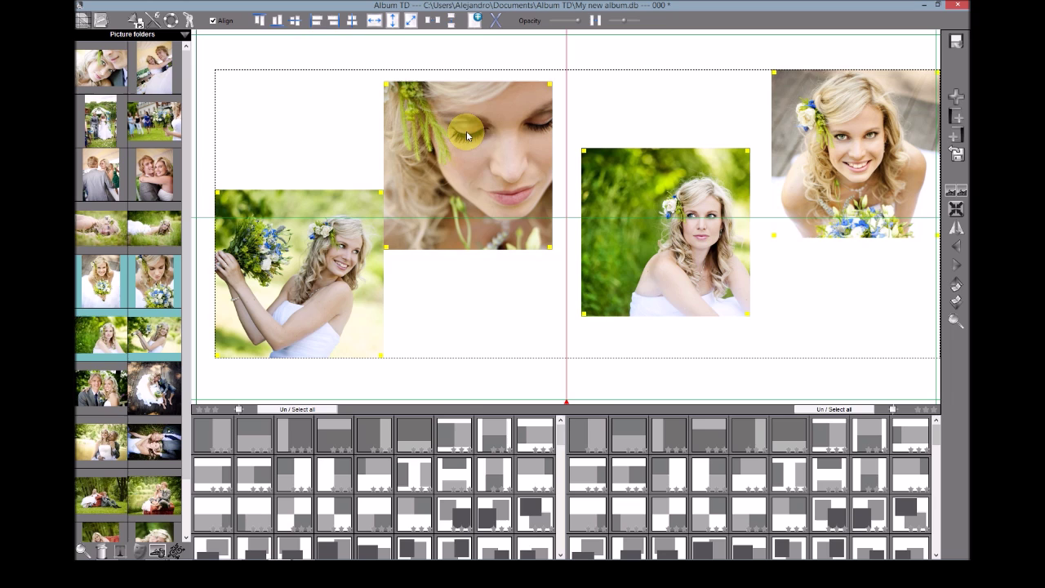
# Centre the bouquet-holding portrait vertically on the left page and align the tops of the other three portraits to it
pyautogui.click(315, 176)
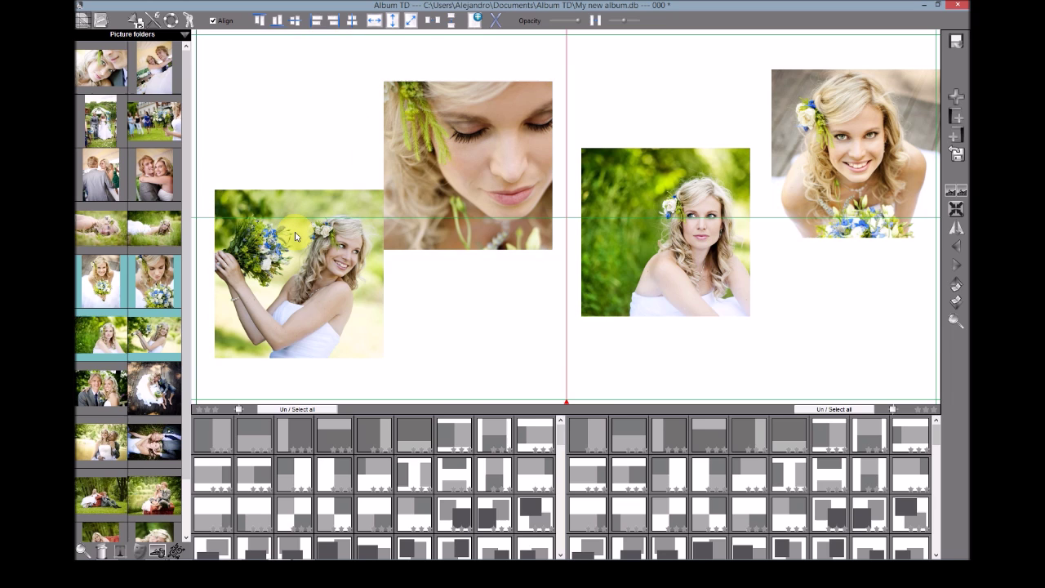
pyautogui.moveTo(318, 298); pyautogui.dragTo(307, 243)
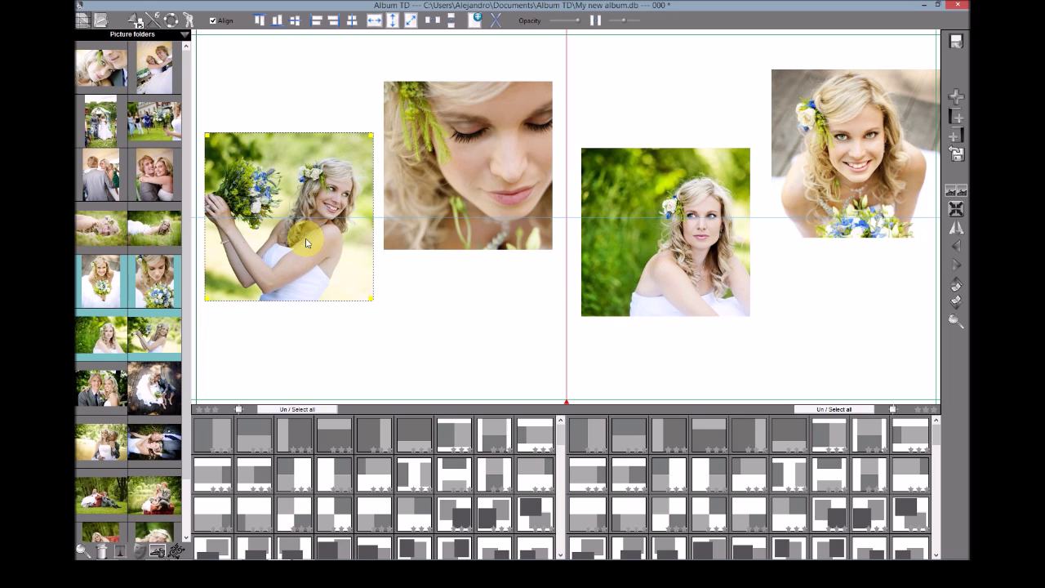
pyautogui.keyDown('shift'); pyautogui.click(481, 150); pyautogui.keyUp('shift')
pyautogui.keyDown('shift'); pyautogui.click(678, 204); pyautogui.keyUp('shift')
pyautogui.keyDown('shift'); pyautogui.click(837, 132); pyautogui.keyUp('shift')
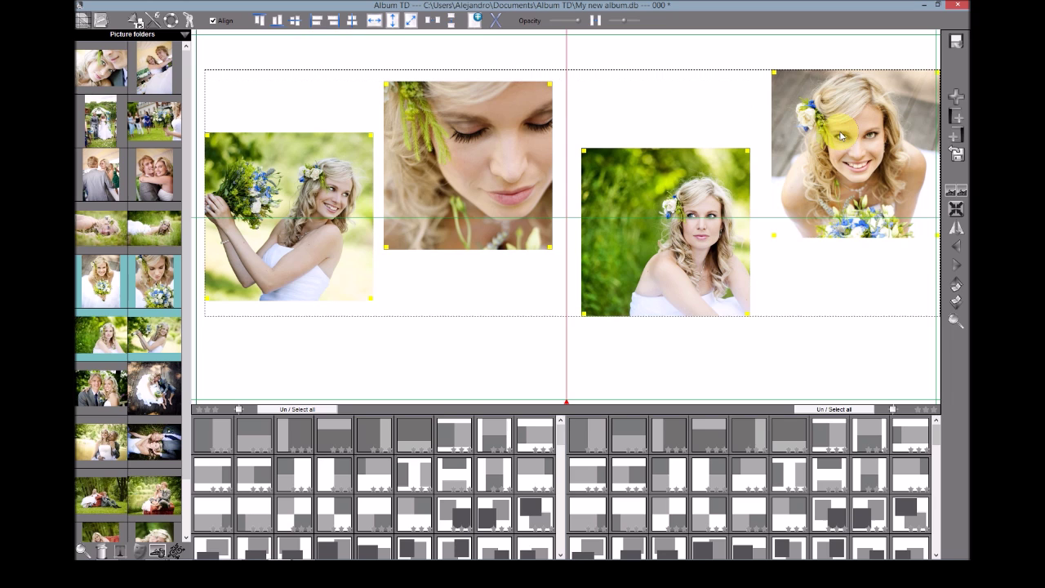
pyautogui.click(261, 20)
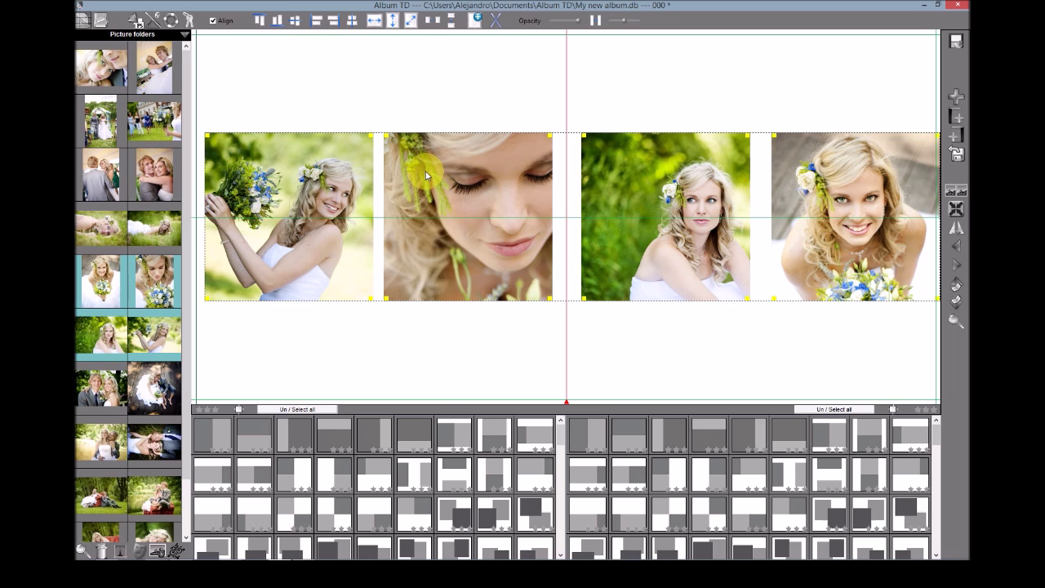
# Move the smiling bride portrait slightly inward from the right page's outer edge, keeping it in the row
pyautogui.click(742, 65)
pyautogui.click(868, 173)
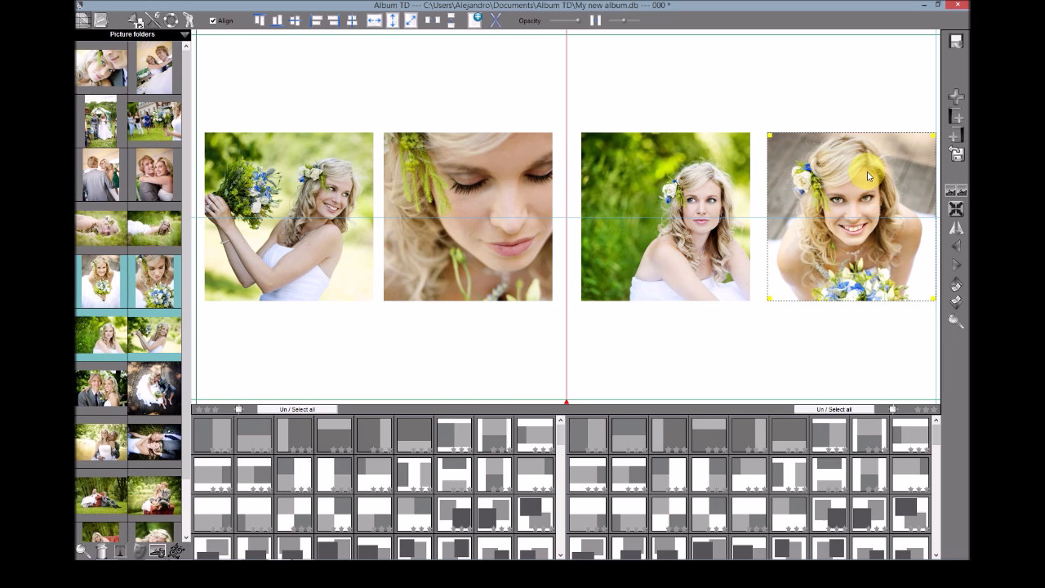
pyautogui.moveTo(867, 176); pyautogui.dragTo(865, 176)
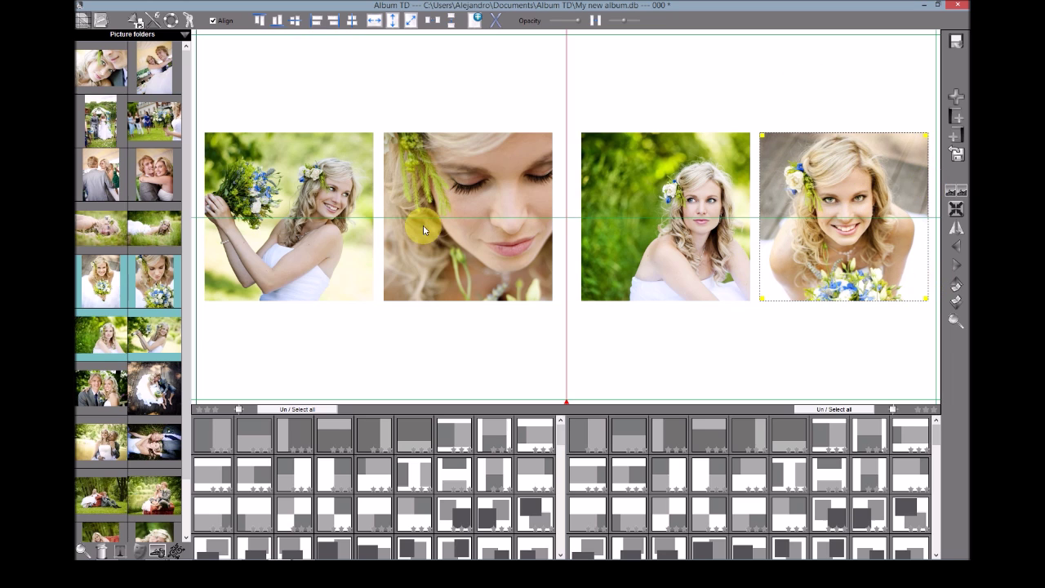
# Distribute the four portraits with equal horizontal spacing across the spread
pyautogui.click(325, 183)
pyautogui.keyDown('ctrl'); pyautogui.click(459, 178); pyautogui.keyUp('ctrl')
pyautogui.keyDown('ctrl'); pyautogui.click(659, 158); pyautogui.keyUp('ctrl')
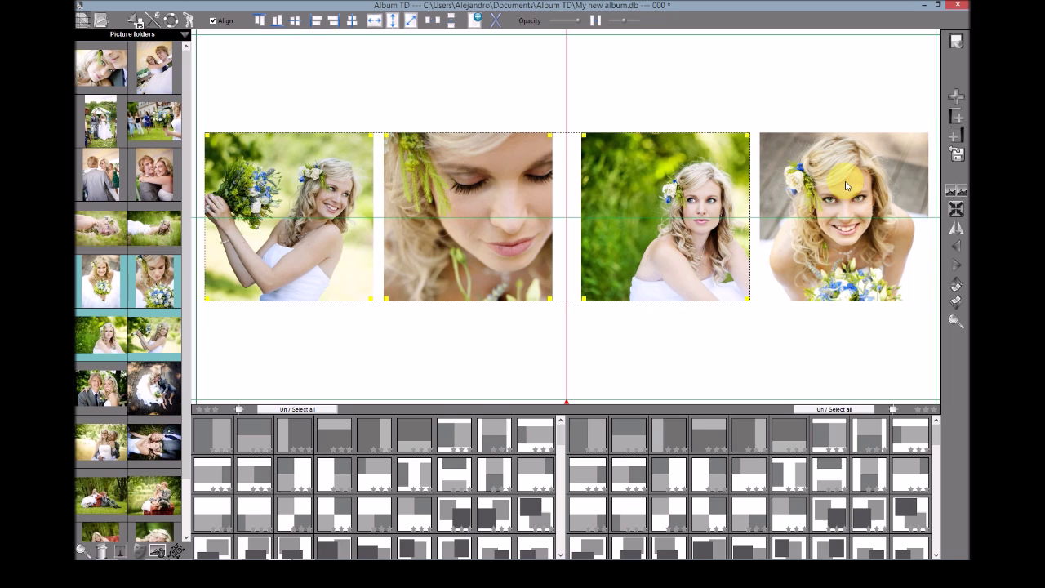
pyautogui.click(433, 22)
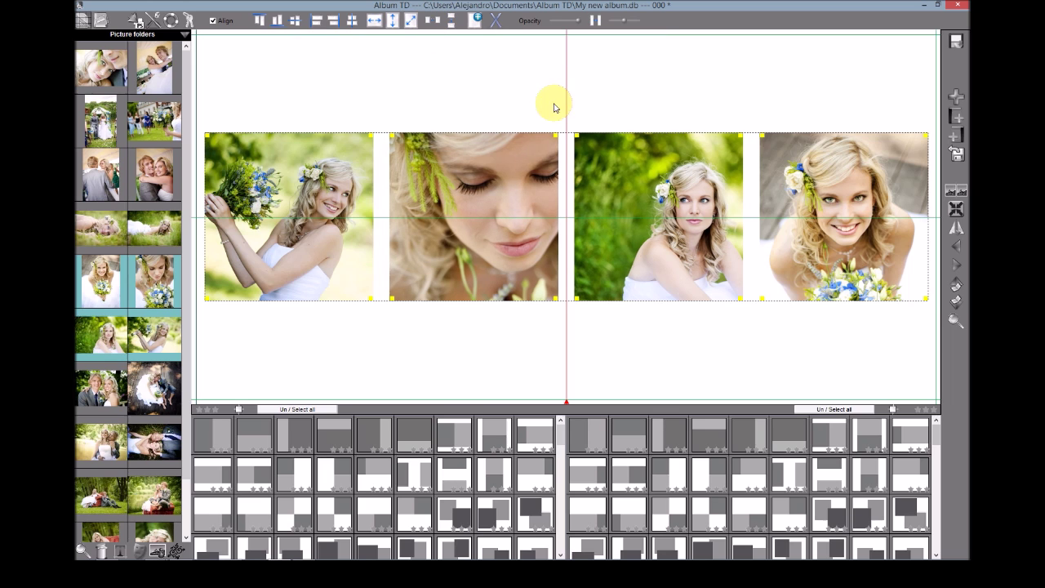
pyautogui.click(600, 100)
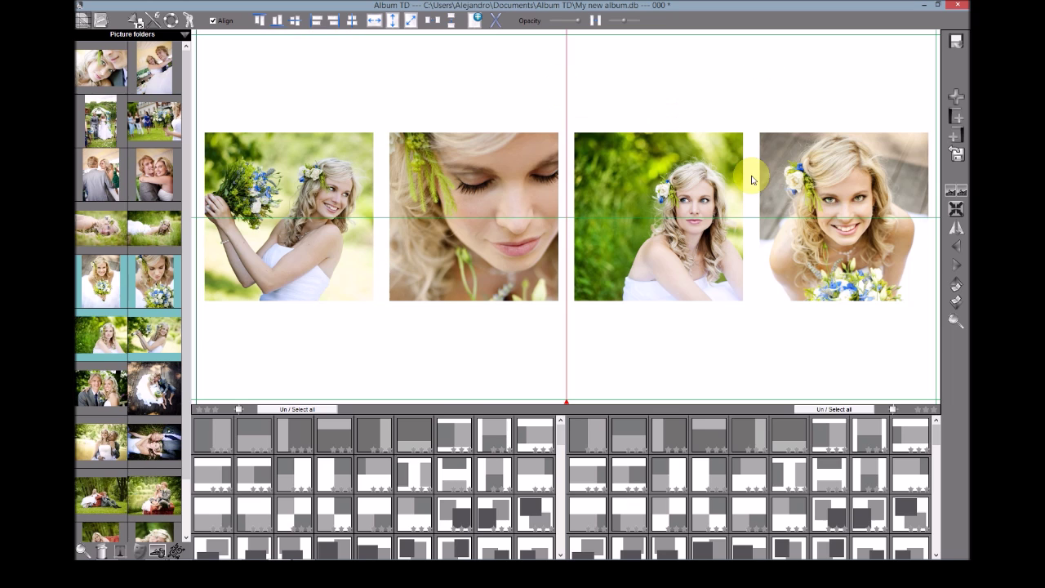
# Shift and slightly enlarge the serious bride picture inside its layer, and shift the downcast bride picture left within its layer
pyautogui.moveTo(698, 260); pyautogui.dragTo(686, 256)
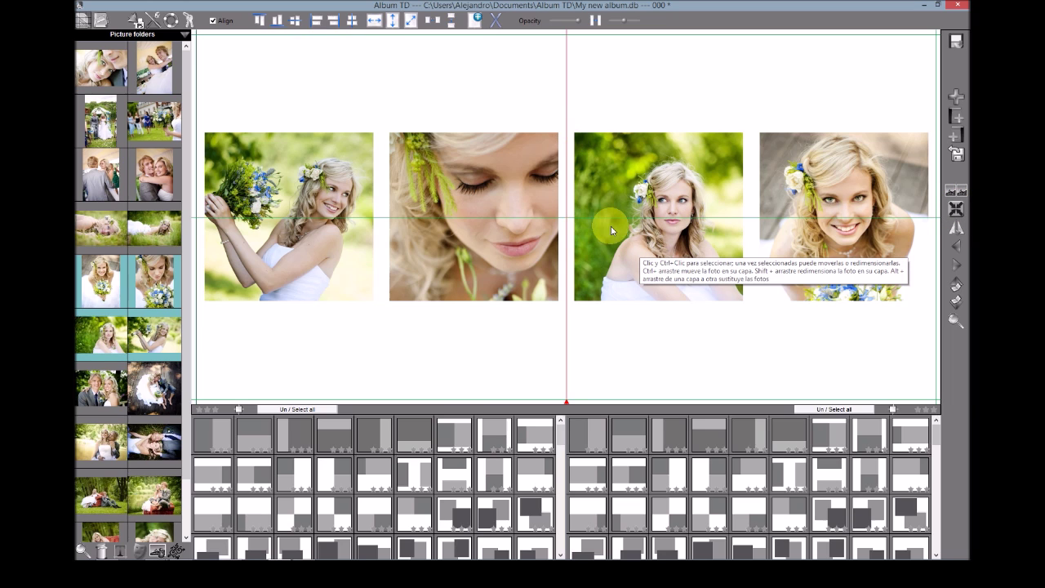
pyautogui.click(669, 177)
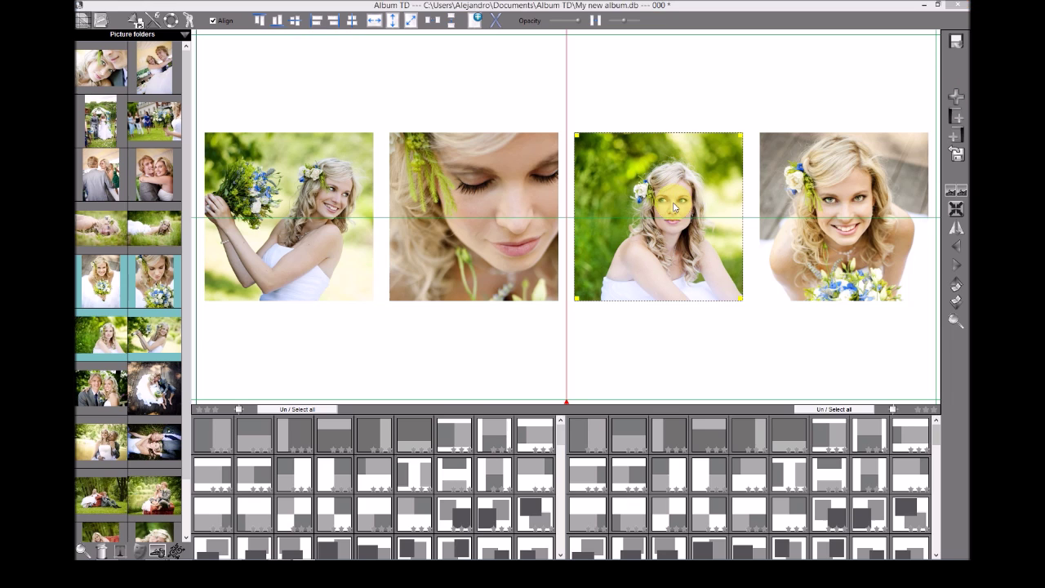
pyautogui.moveTo(671, 203); pyautogui.dragTo(669, 230)
pyautogui.moveTo(506, 247); pyautogui.dragTo(471, 244)
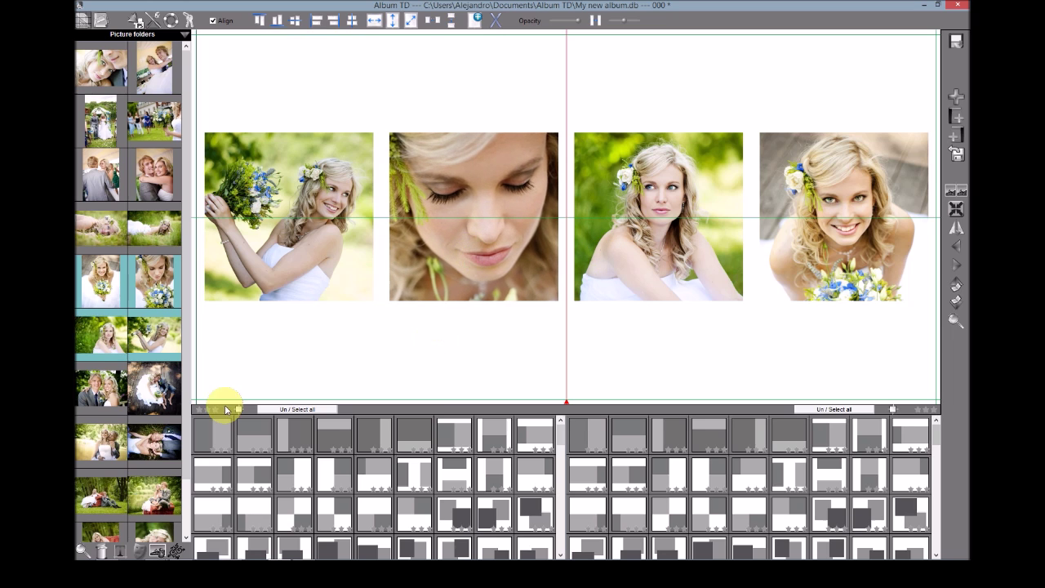
# Set the background color of both the left and right pages to black
pyautogui.click(158, 556)
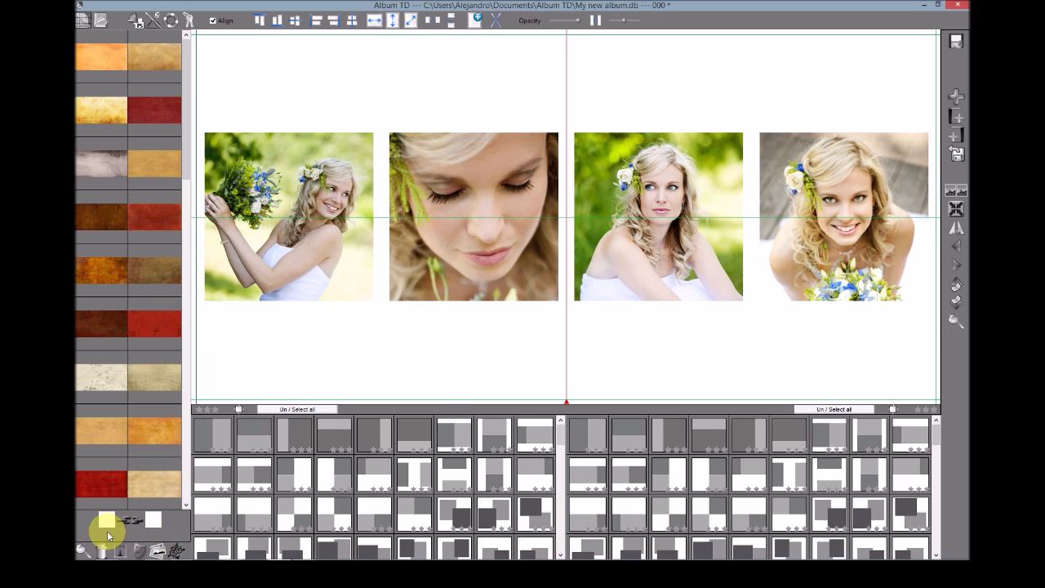
pyautogui.click(105, 523)
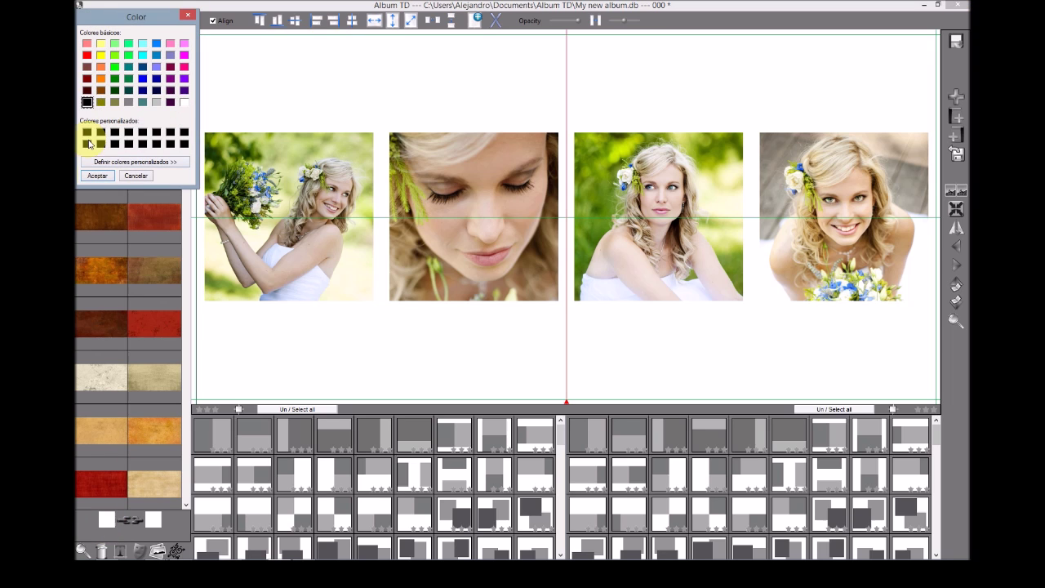
pyautogui.click(97, 178)
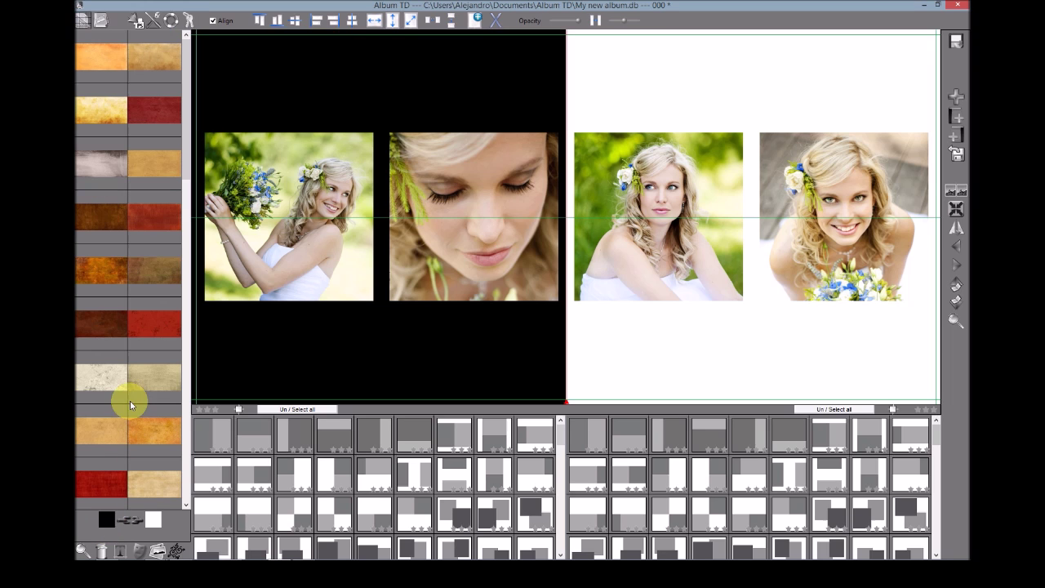
pyautogui.click(153, 520)
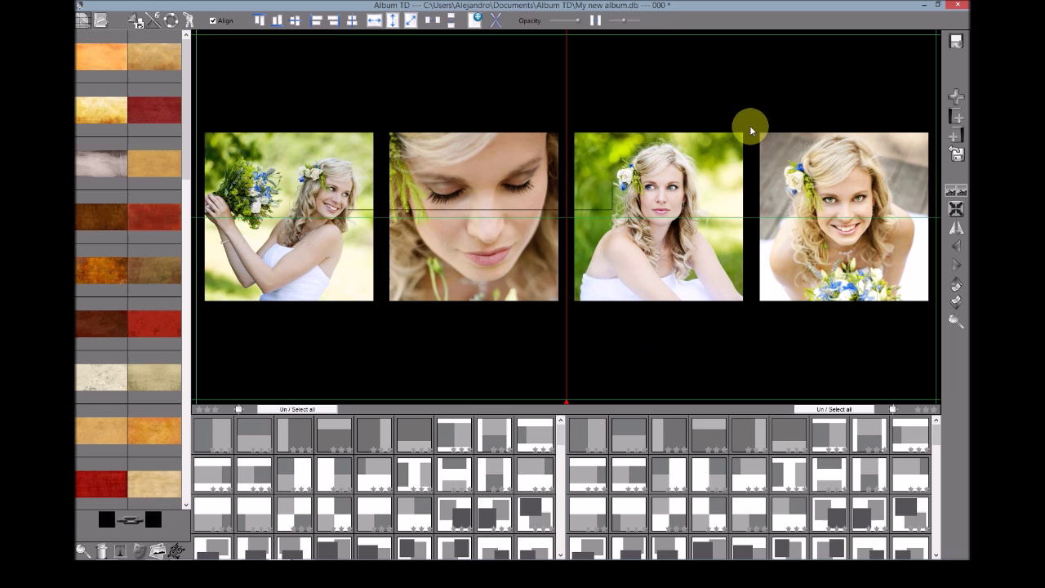
# Show the overview of album sheets and add a new blank sheet after the first one
pyautogui.click(84, 20)
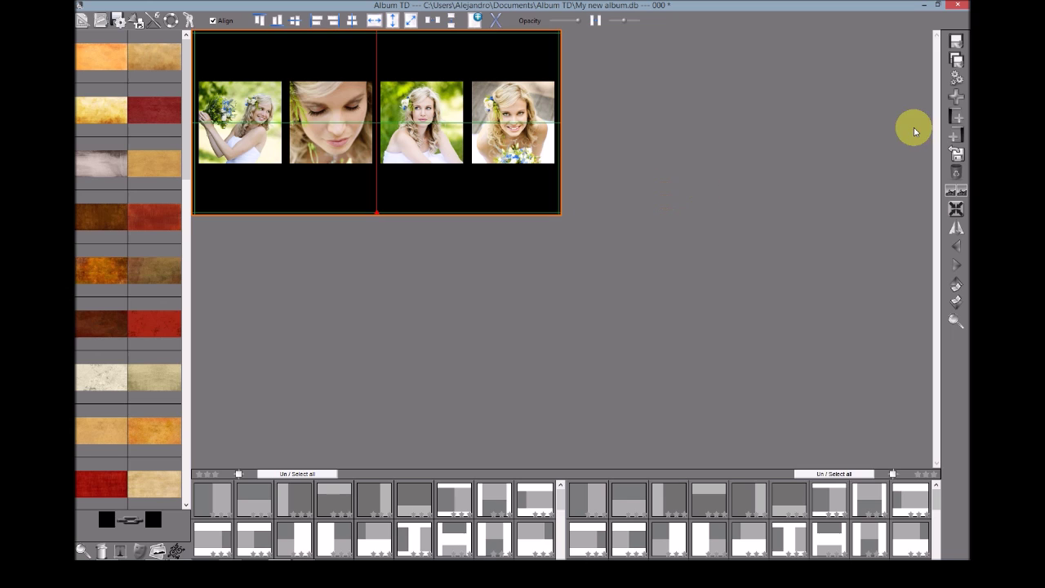
pyautogui.click(957, 98)
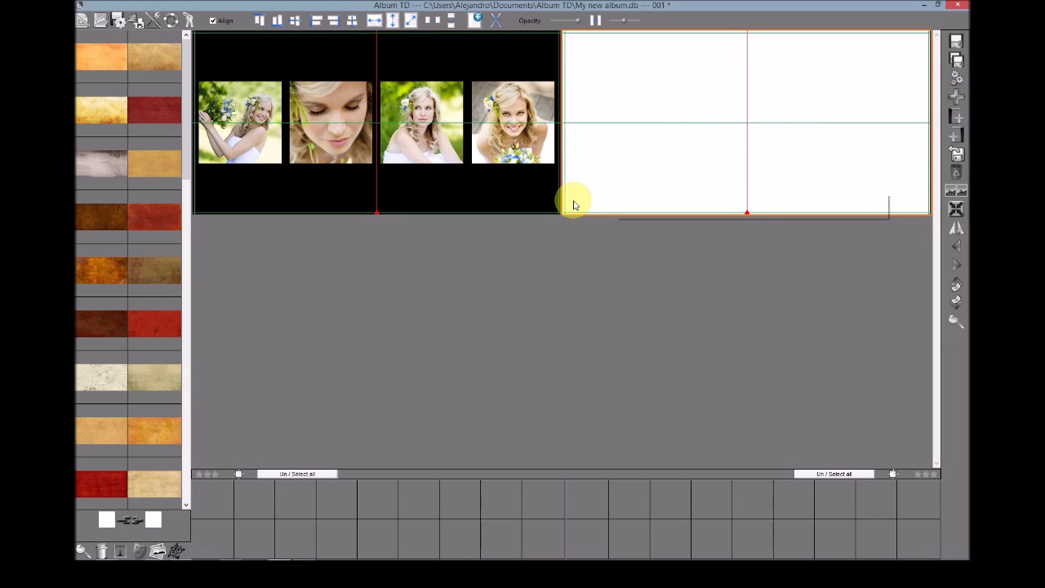
# Add the two red-armchair couple pictures to the second sheet's left page and lay them out side by side with a vertically centered template
pyautogui.click(157, 552)
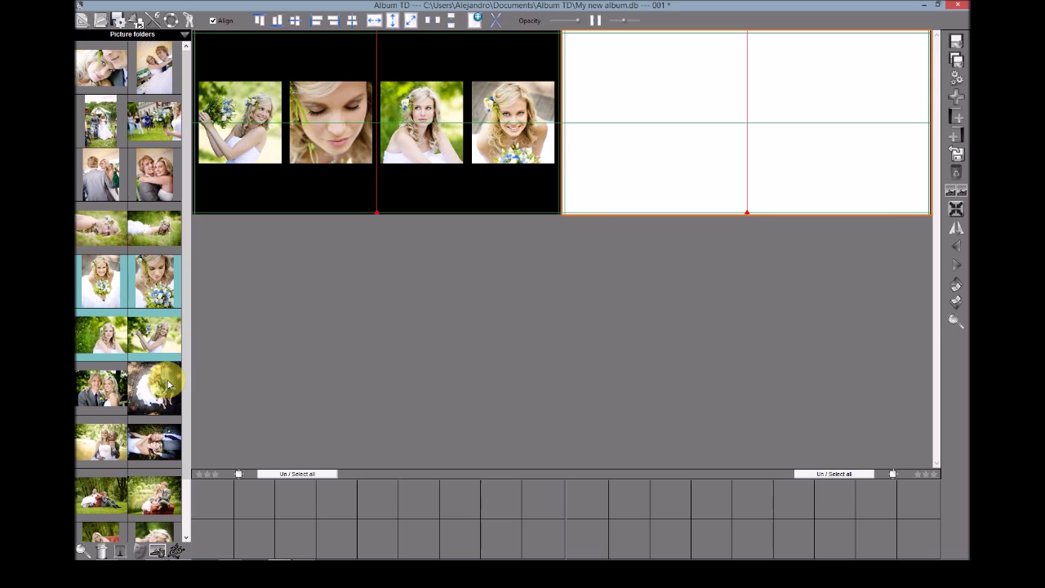
pyautogui.click(96, 394)
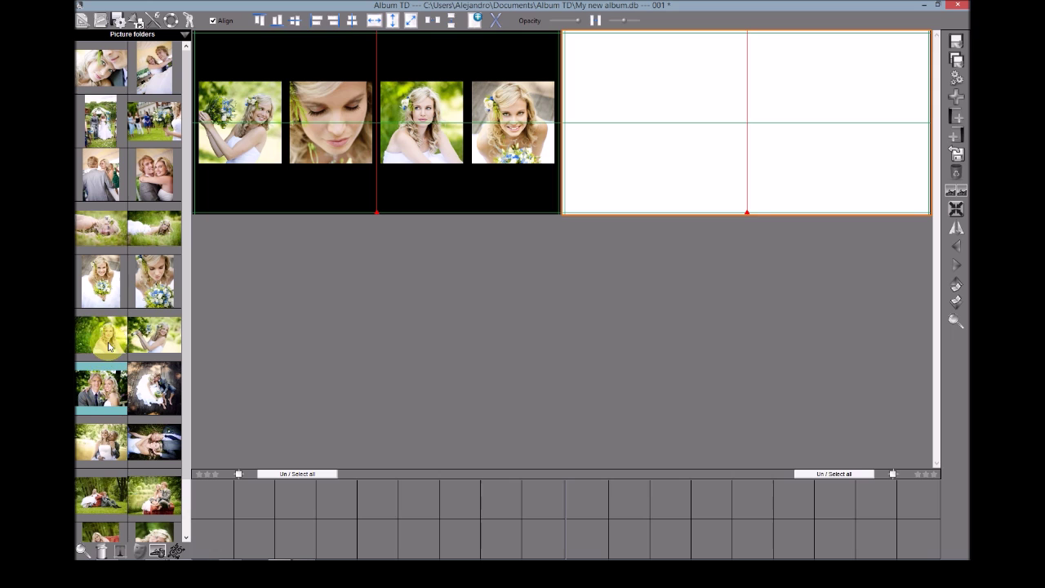
pyautogui.click(98, 493)
pyautogui.moveTo(102, 493); pyautogui.dragTo(648, 129)
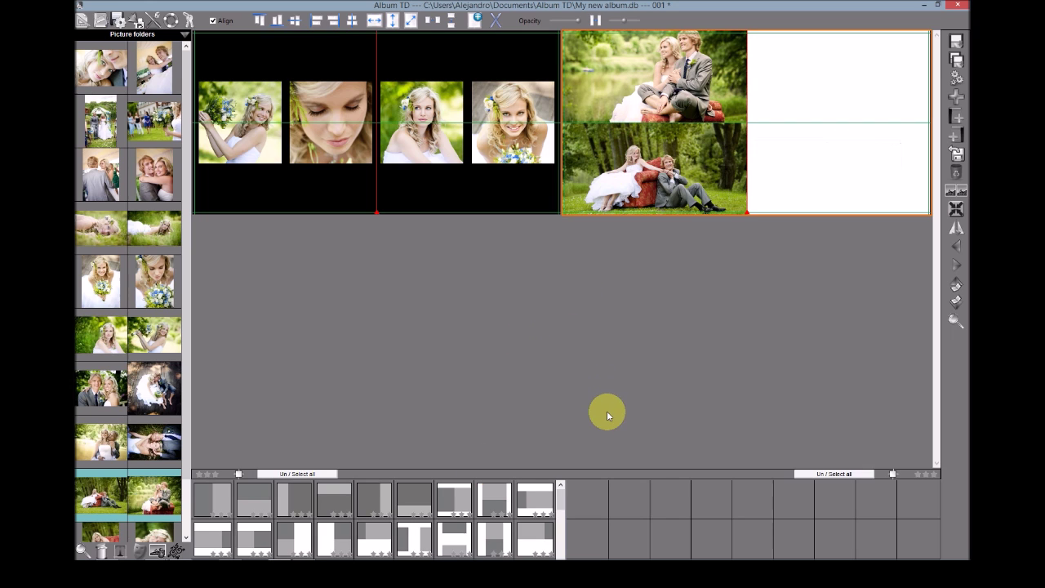
pyautogui.click(254, 537)
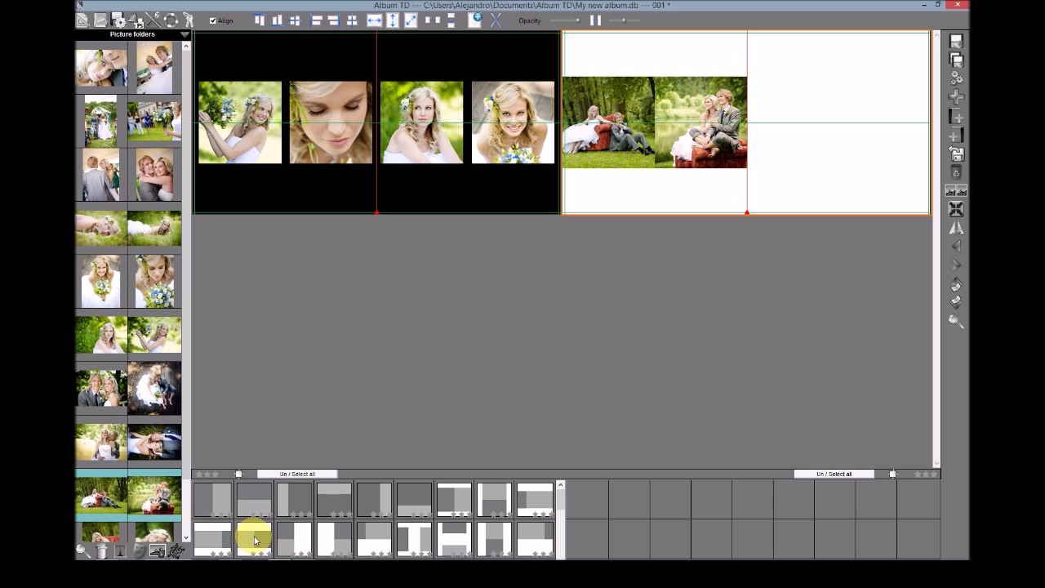
pyautogui.click(615, 145)
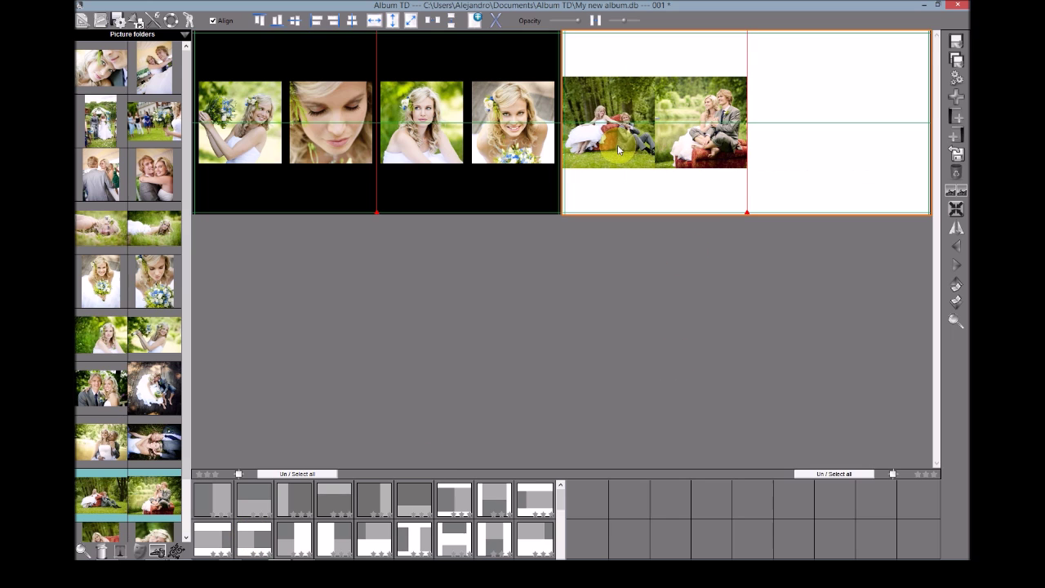
pyautogui.click(713, 149)
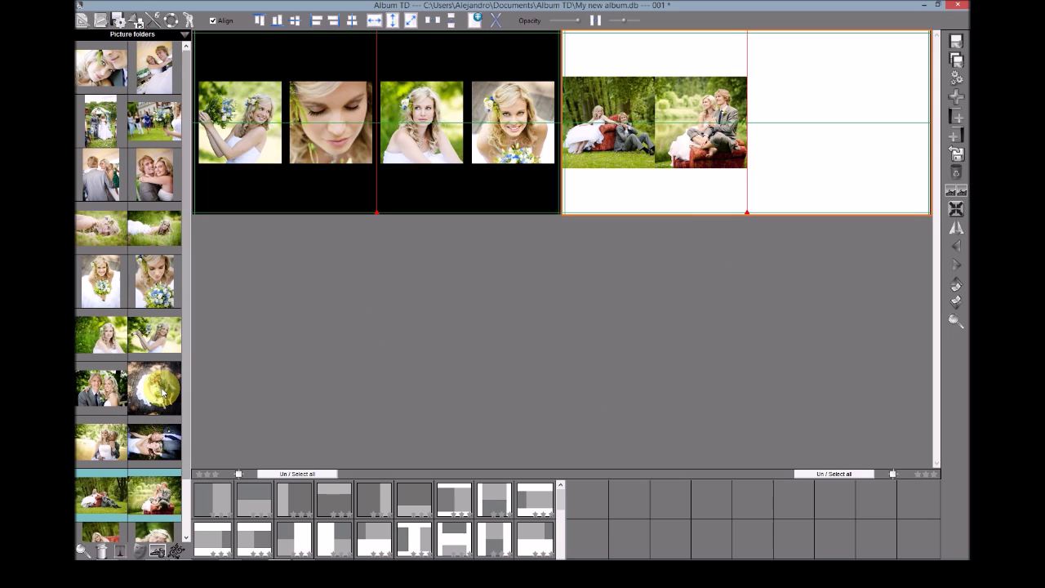
# Add the barefoot couple picture on dark wood to the right page, shrink it and place it near the page's lower outer corner
pyautogui.moveTo(147, 396); pyautogui.dragTo(824, 123)
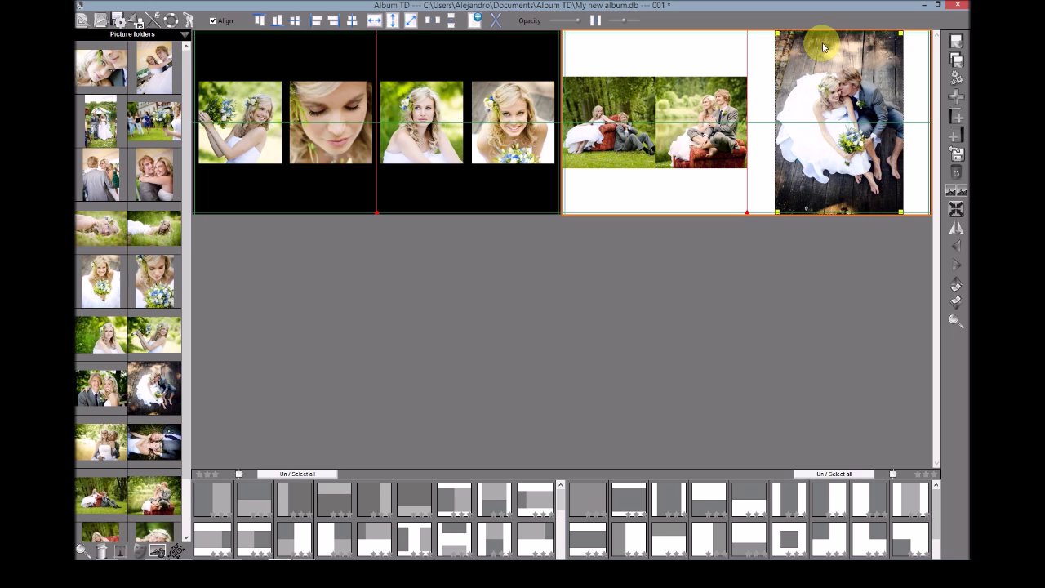
pyautogui.moveTo(778, 32); pyautogui.dragTo(816, 125)
pyautogui.moveTo(860, 152)
pyautogui.mouseDown()
pyautogui.moveTo(872, 134)
pyautogui.moveTo(877, 161)
pyautogui.mouseUp()
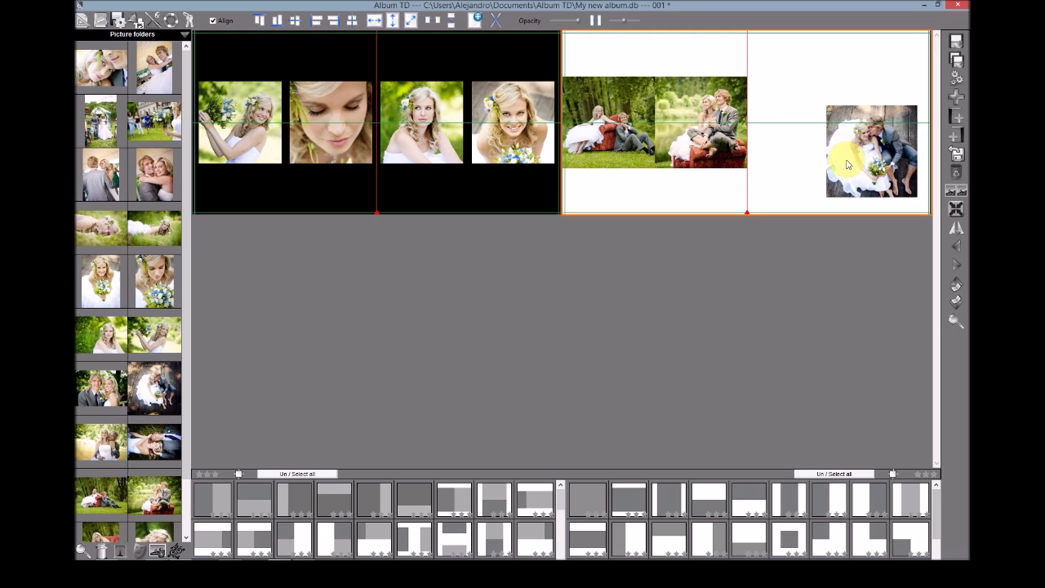
pyautogui.moveTo(879, 168); pyautogui.dragTo(882, 175)
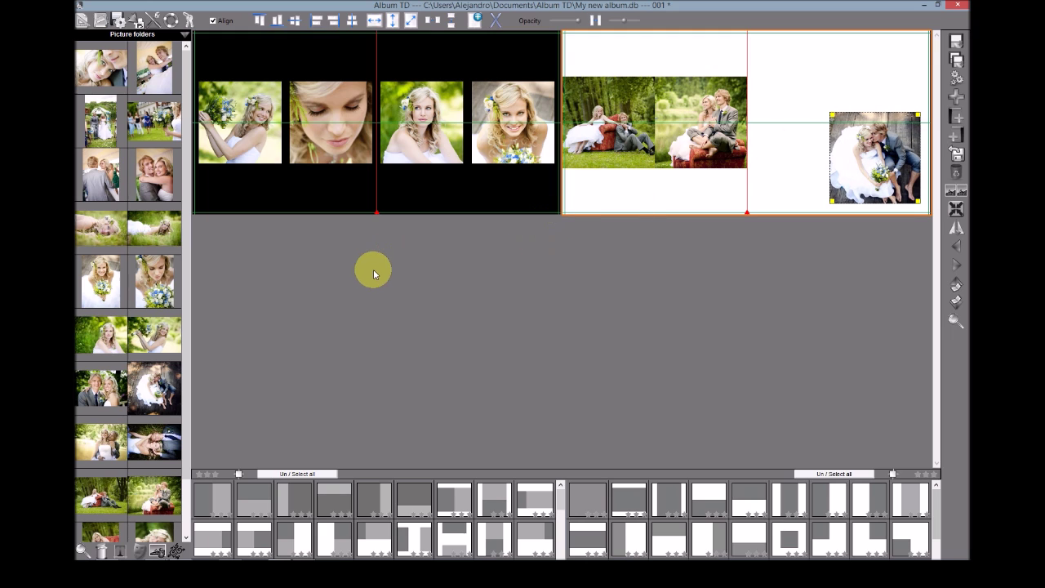
pyautogui.click(686, 196)
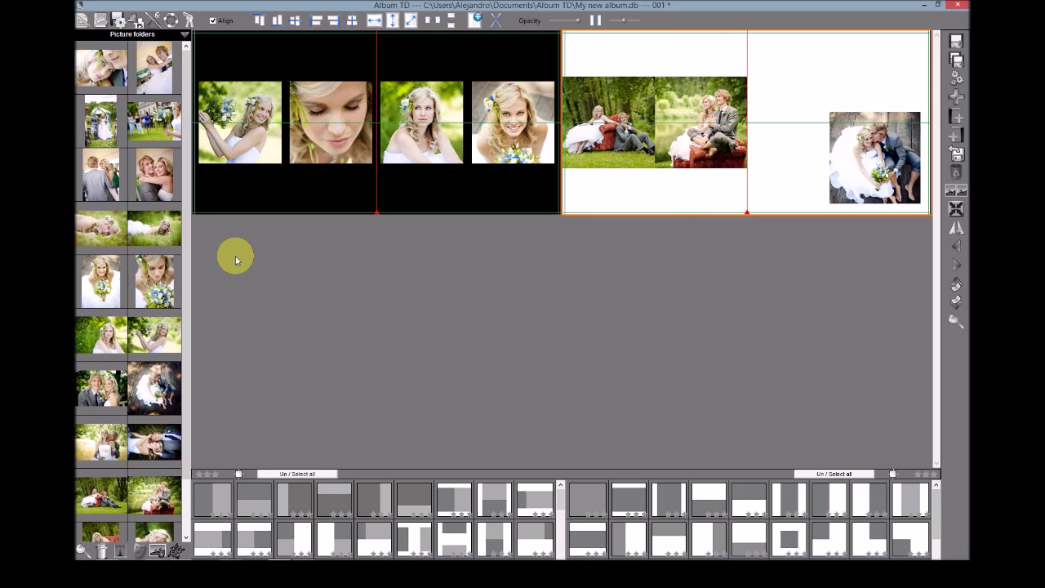
# Apply the golden yellow texture as the second sheet's background and try it at reduced and full opacity
pyautogui.click(156, 553)
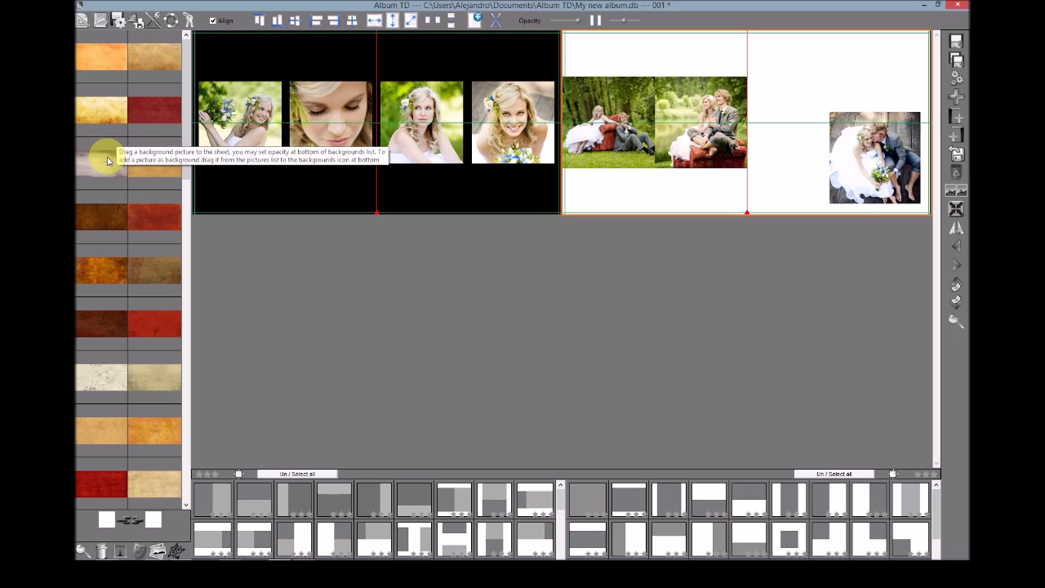
pyautogui.moveTo(102, 121); pyautogui.dragTo(585, 150)
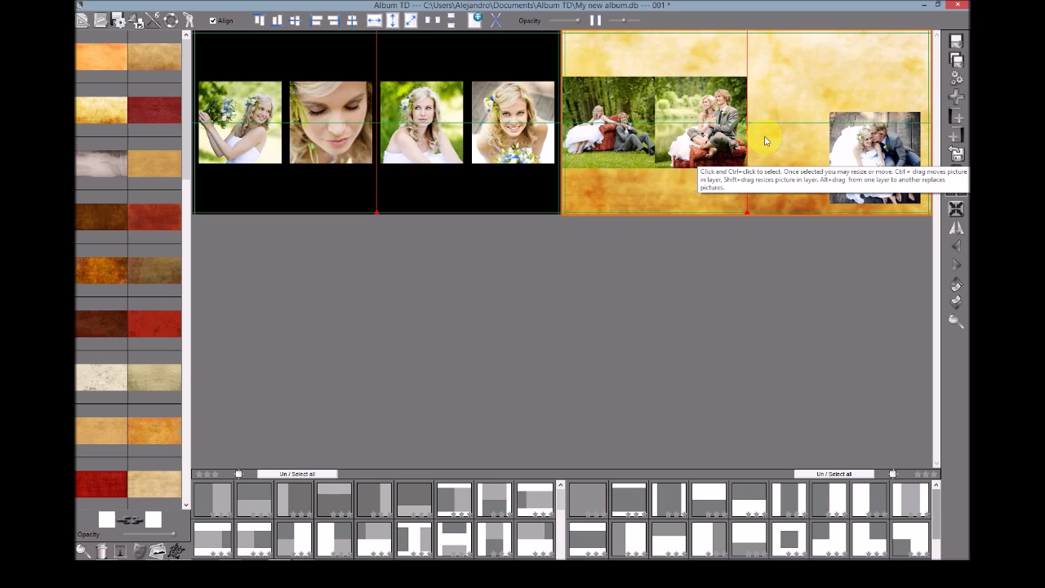
pyautogui.moveTo(752, 117); pyautogui.dragTo(764, 137)
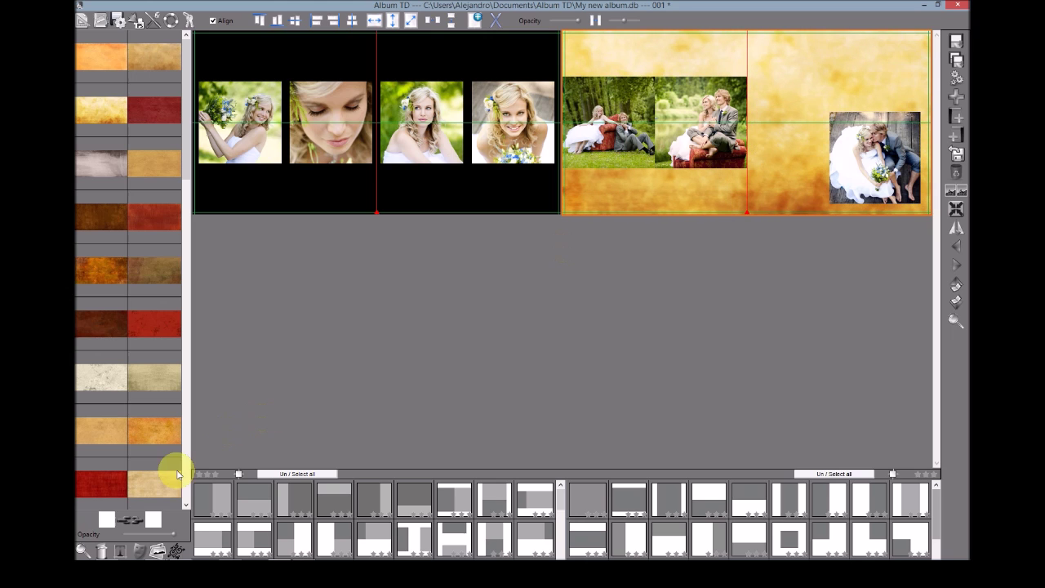
pyautogui.click(150, 539)
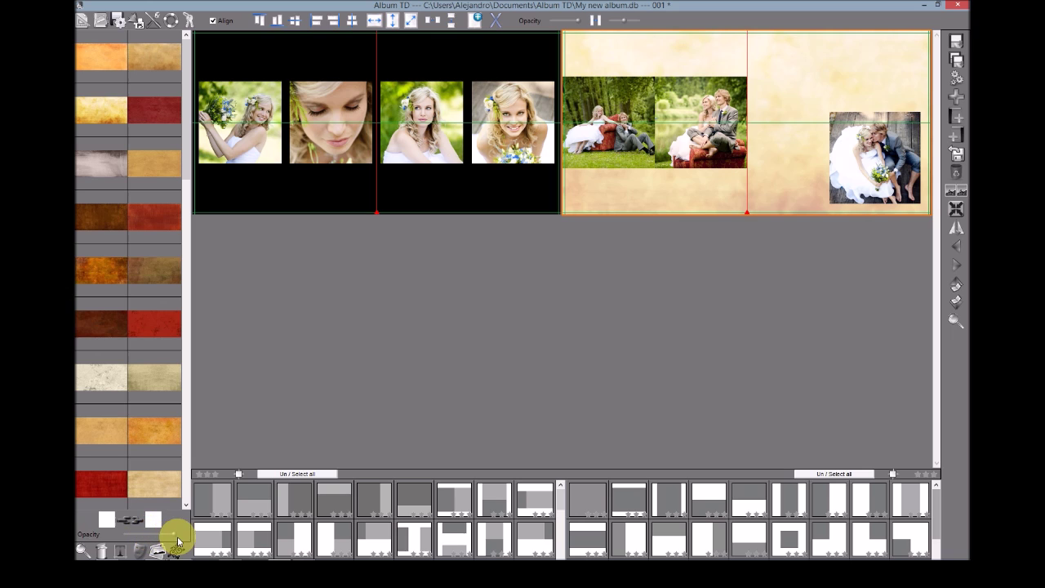
pyautogui.click(177, 539)
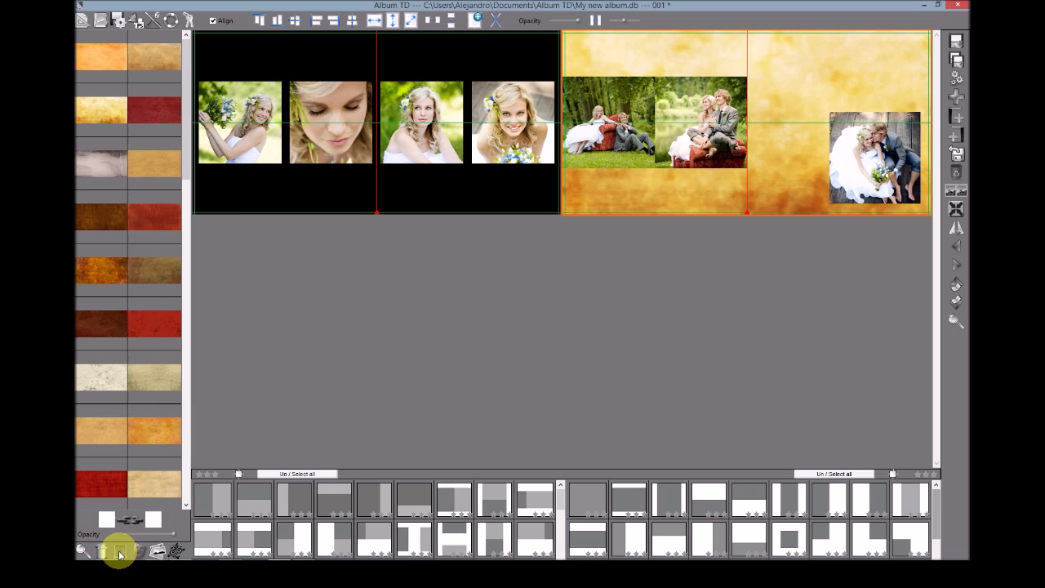
# Use the picture of the smiling bride holding up her bouquet as the second sheet's background and lower its opacity to about half
pyautogui.click(155, 551)
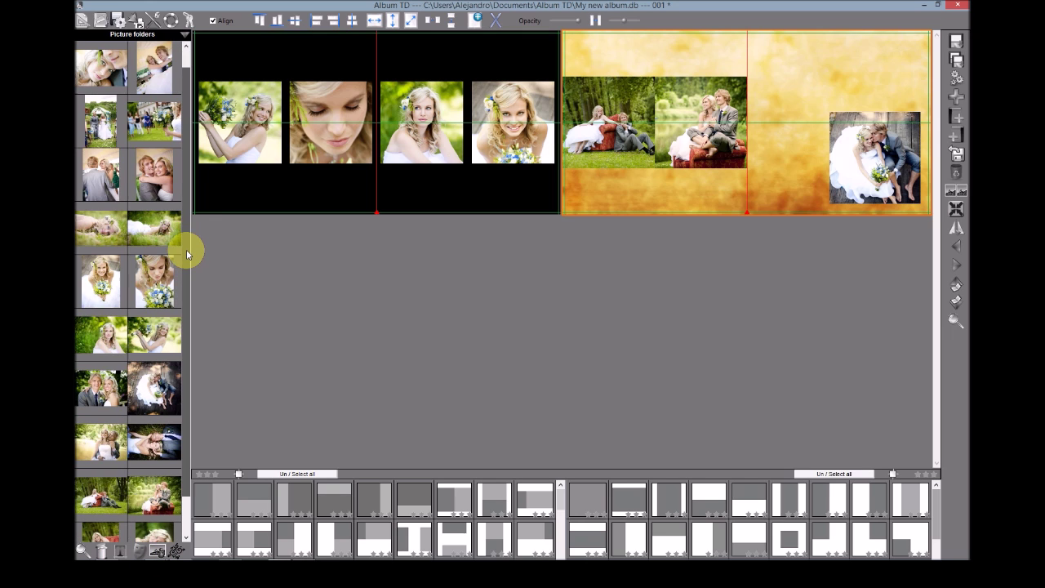
pyautogui.scroll(-1, 187, 249)
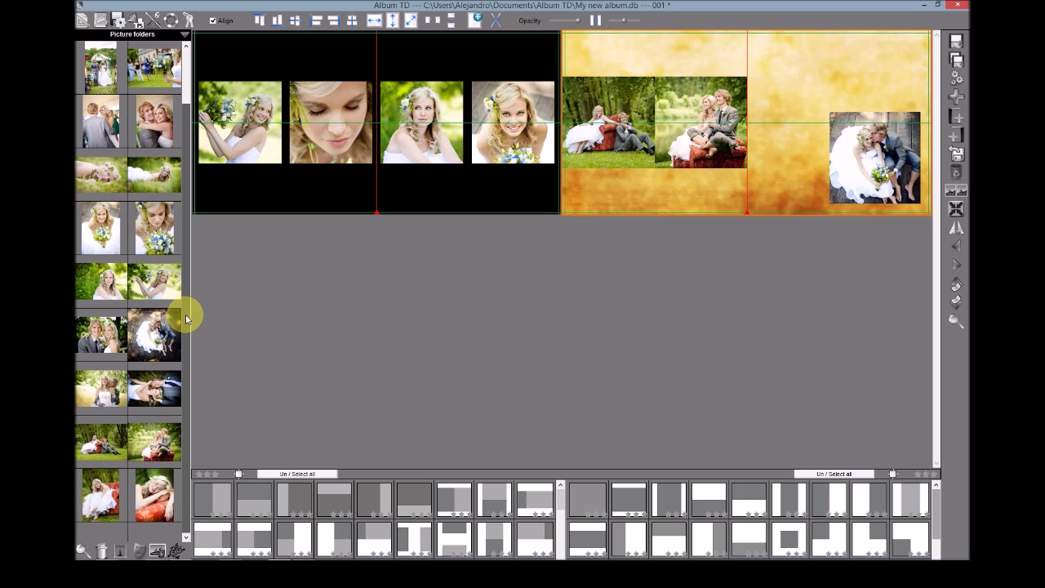
pyautogui.scroll(1, 181, 219)
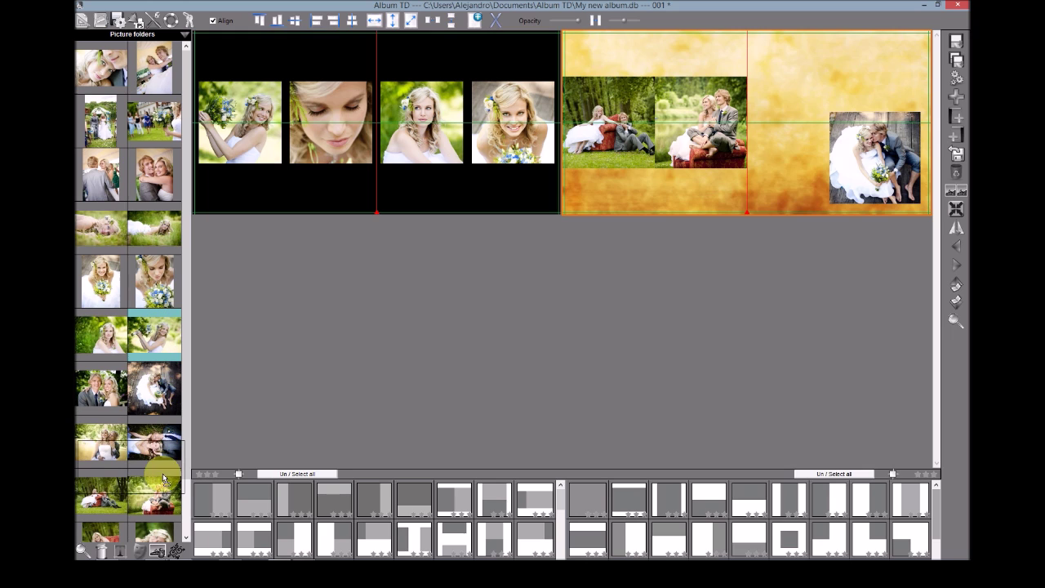
pyautogui.click(159, 550)
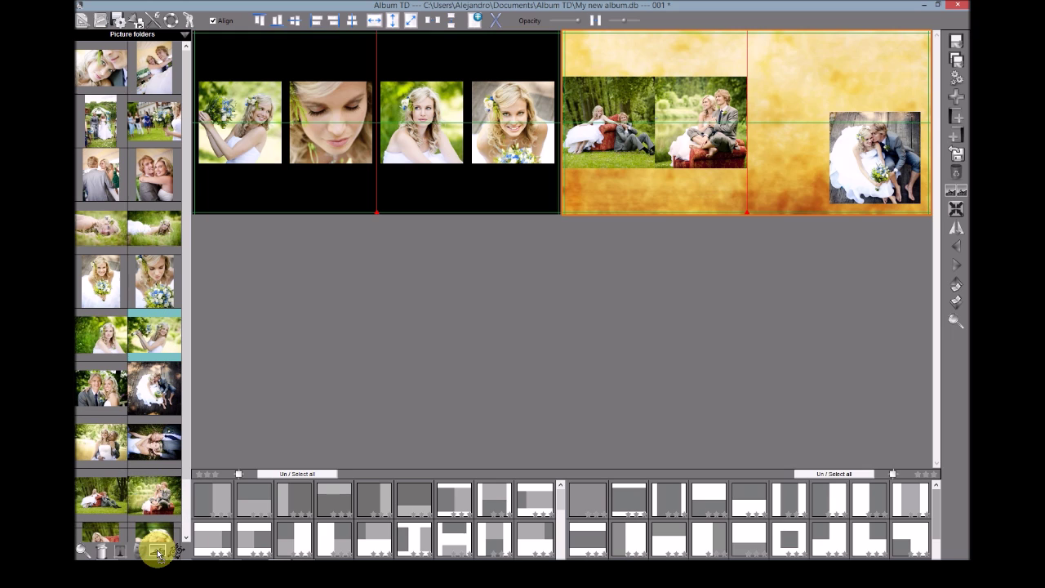
pyautogui.click(159, 551)
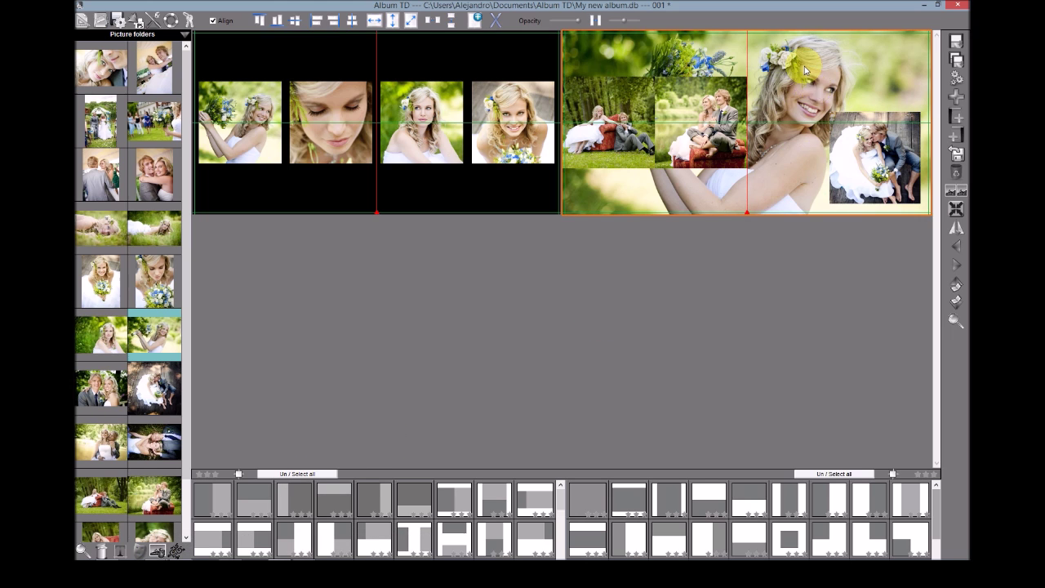
pyautogui.click(157, 552)
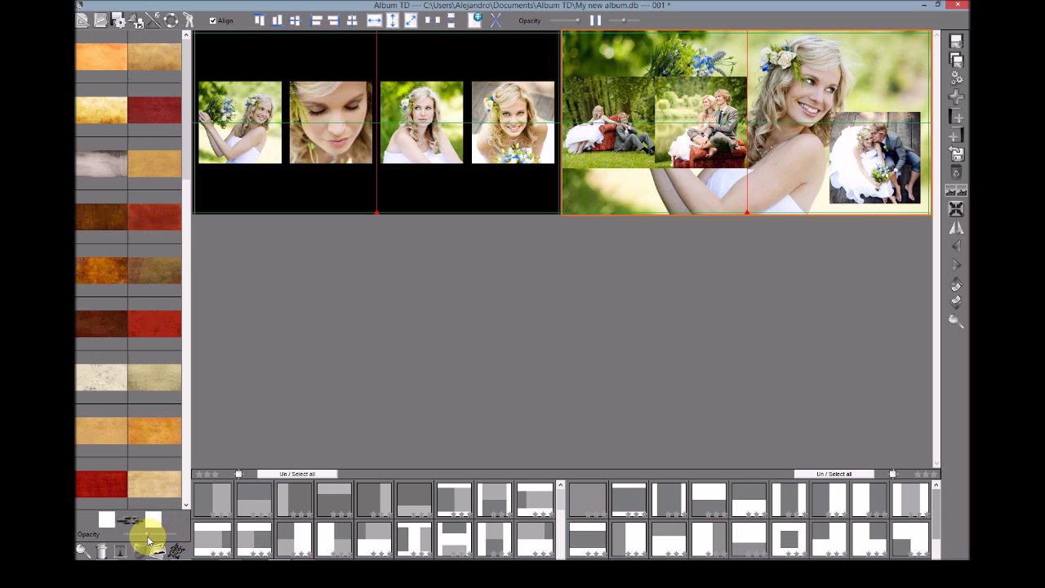
pyautogui.click(148, 538)
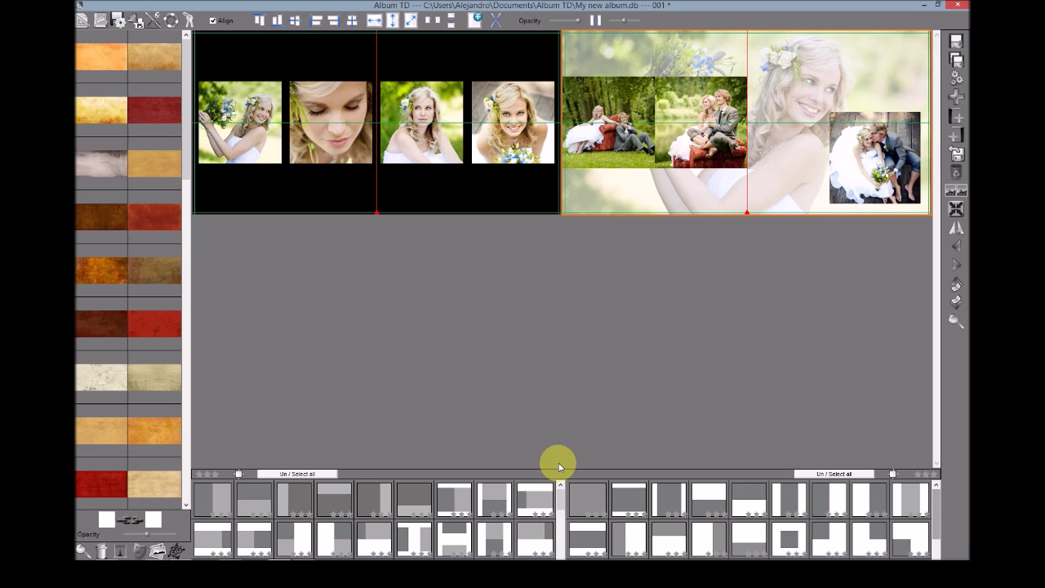
# Shrink the two red-armchair pictures together and move them to the lower part of the left page
pyautogui.click(704, 100)
pyautogui.moveTo(707, 99)
pyautogui.mouseDown()
pyautogui.moveTo(707, 113)
pyautogui.moveTo(737, 94)
pyautogui.moveTo(716, 110)
pyautogui.mouseUp()
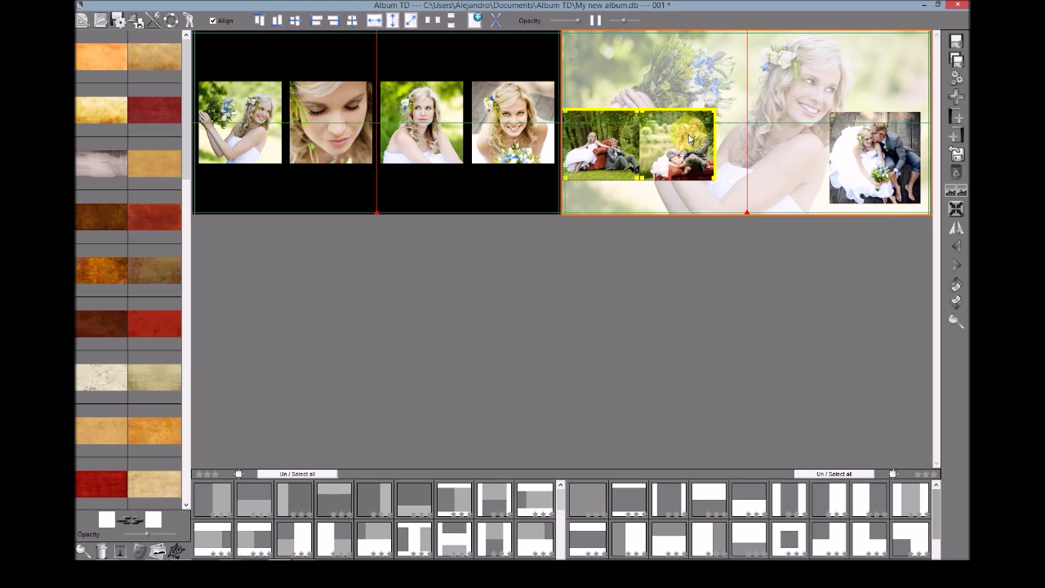
pyautogui.moveTo(690, 157); pyautogui.dragTo(699, 173)
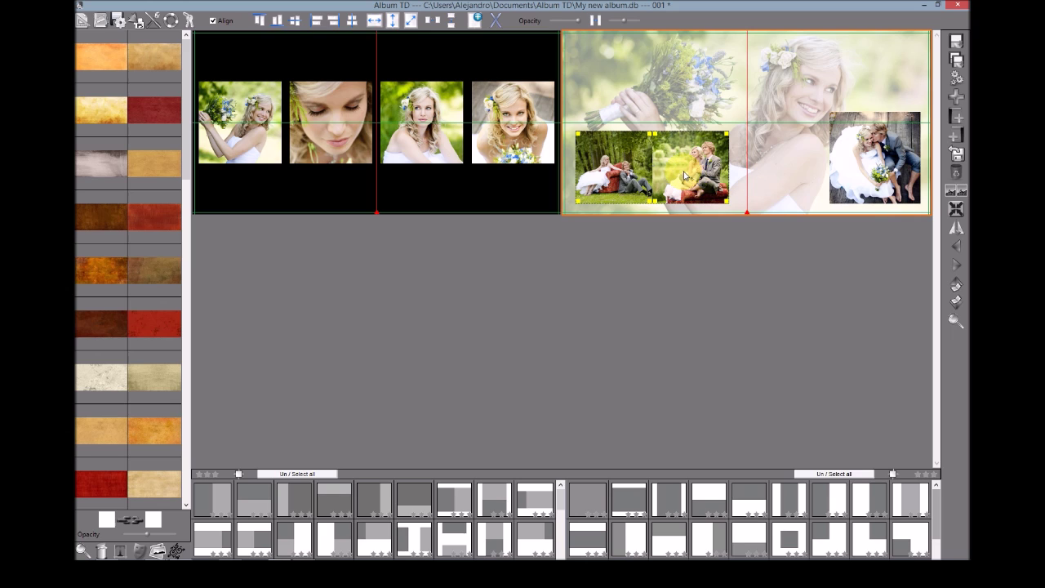
# Add a gap between the two red-armchair pictures
pyautogui.click(597, 22)
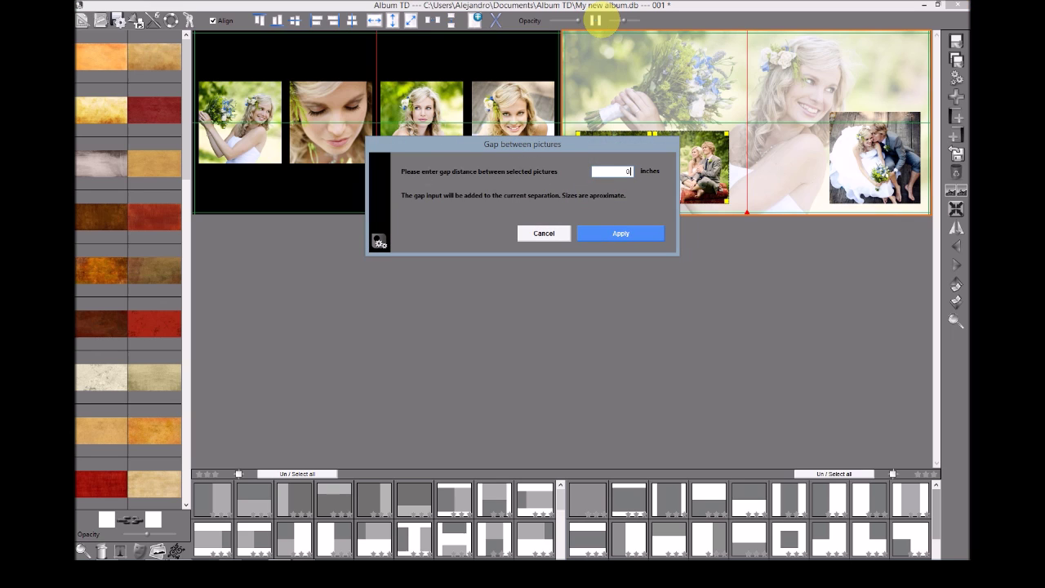
pyautogui.press('Return')
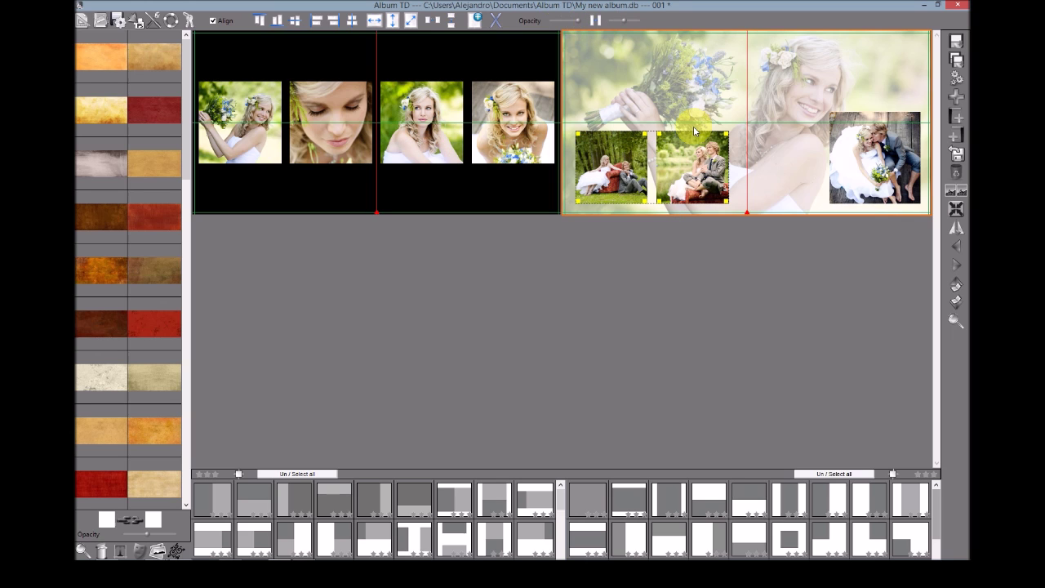
pyautogui.click(646, 91)
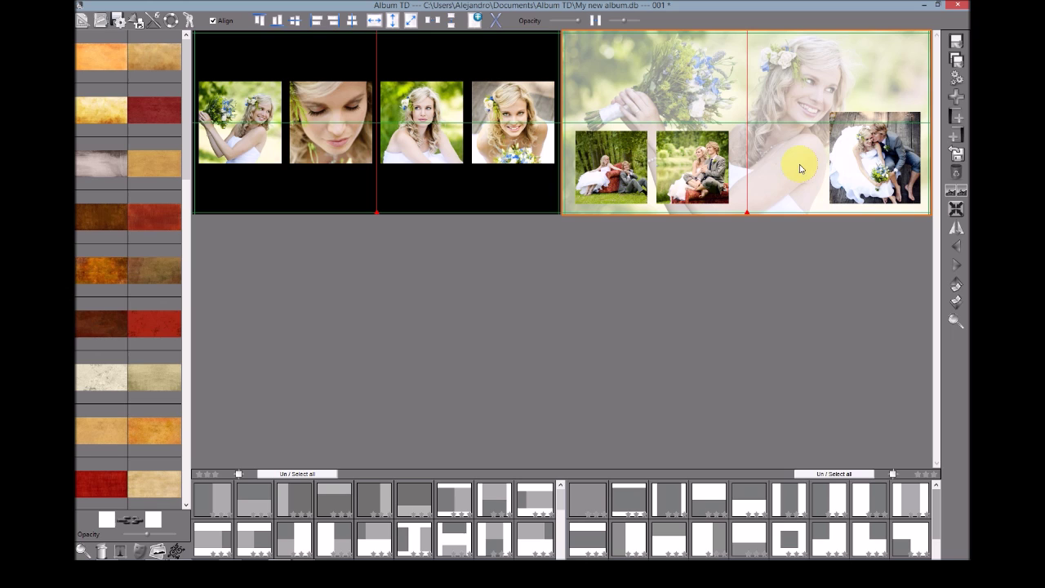
# Select the three couple pictures on the second sheet and choose black as their frame color
pyautogui.click(609, 173)
pyautogui.keyDown('ctrl'); pyautogui.click(712, 168); pyautogui.keyUp('ctrl')
pyautogui.keyDown('ctrl'); pyautogui.click(859, 158); pyautogui.keyUp('ctrl')
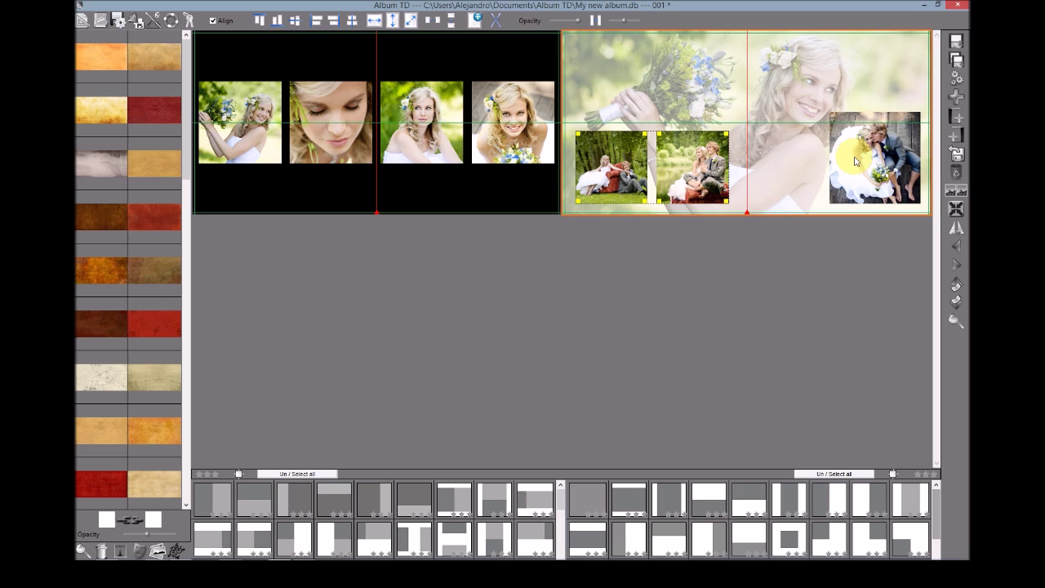
pyautogui.rightClick(687, 168)
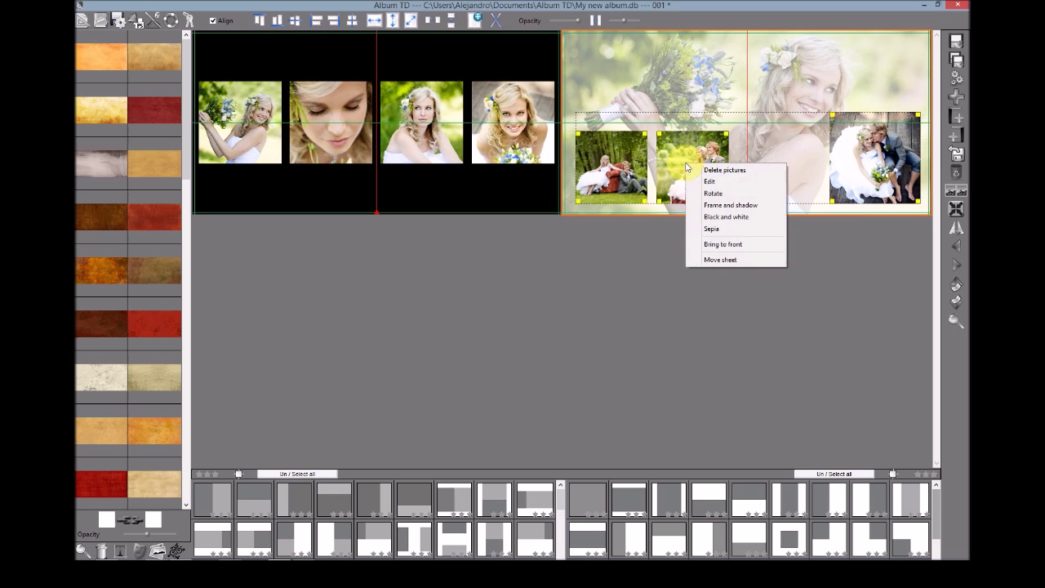
pyautogui.click(745, 205)
pyautogui.click(514, 160)
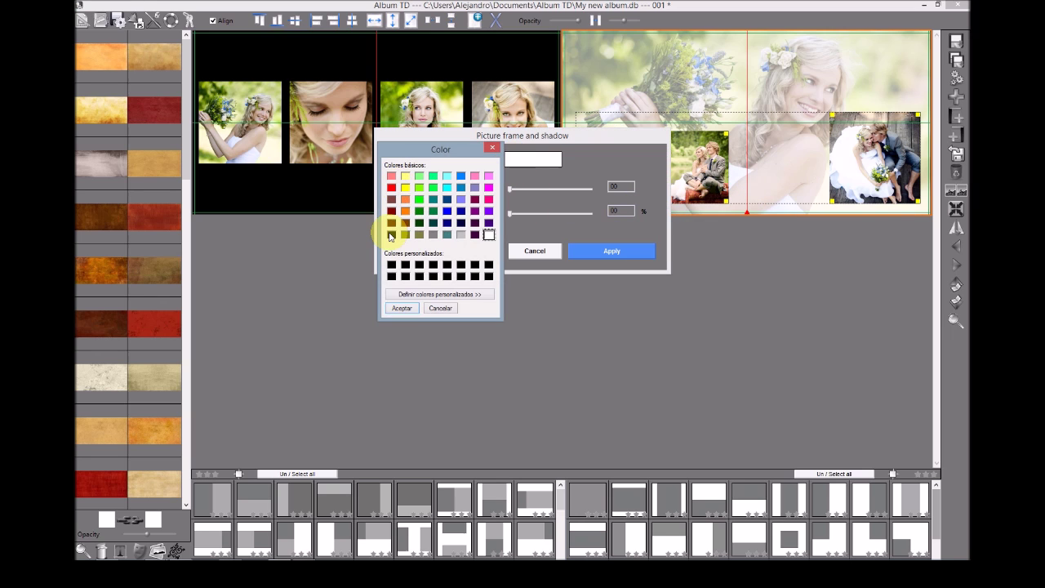
pyautogui.click(391, 235)
pyautogui.click(401, 308)
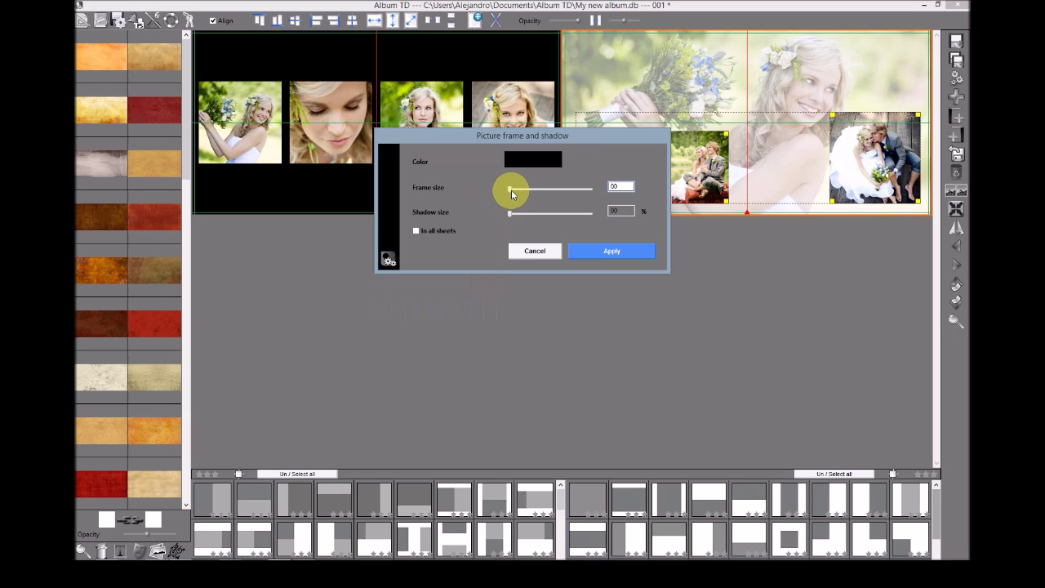
# Set the frame size to 2 and the shadow size to 5% for the three pictures and apply them
pyautogui.moveTo(511, 190); pyautogui.dragTo(518, 217)
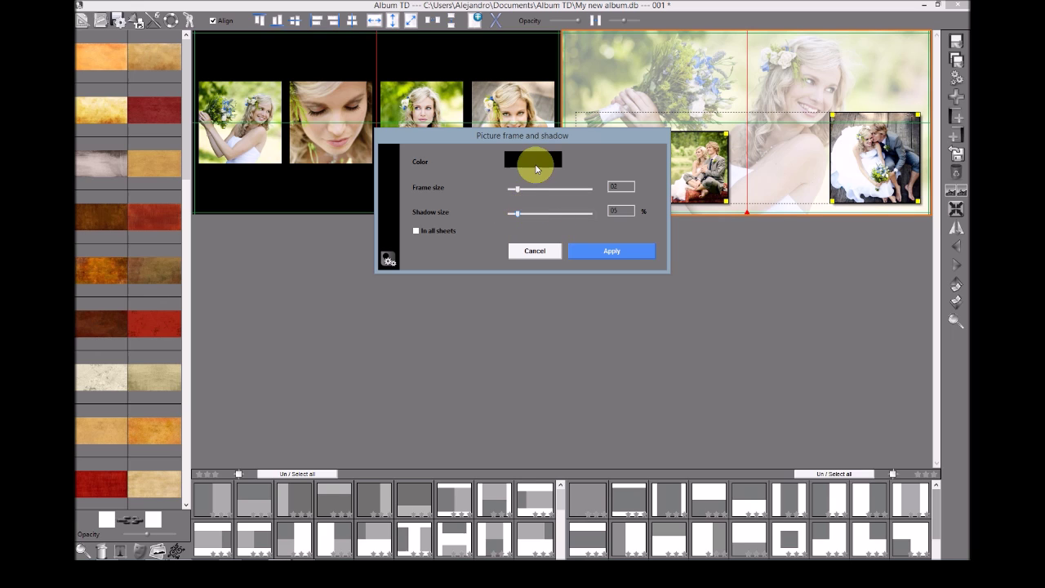
pyautogui.moveTo(528, 142); pyautogui.dragTo(445, 137)
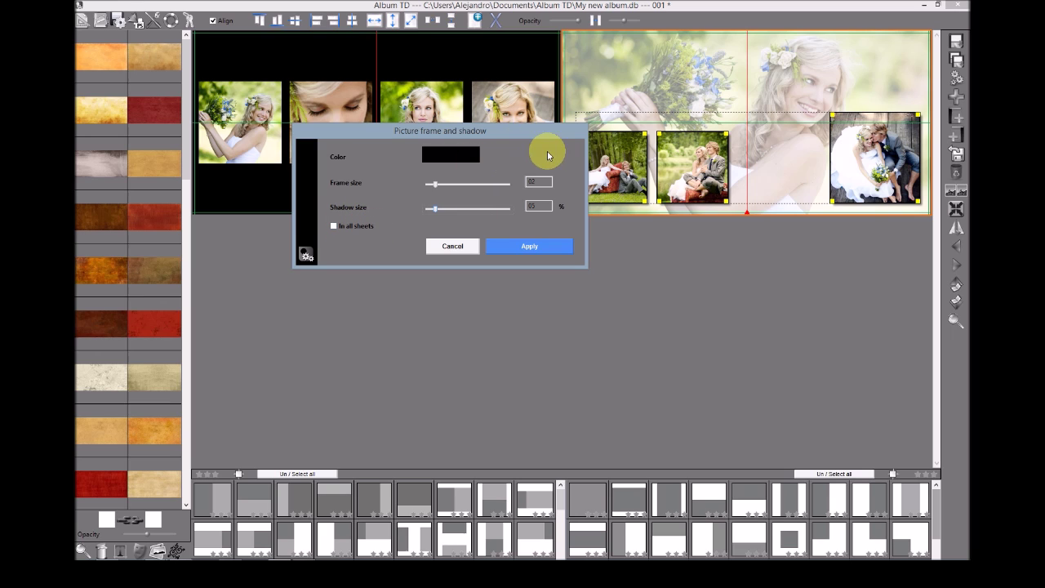
pyautogui.click(530, 248)
# Deselect the pictures and add a new blank sheet after the second one
pyautogui.click(716, 74)
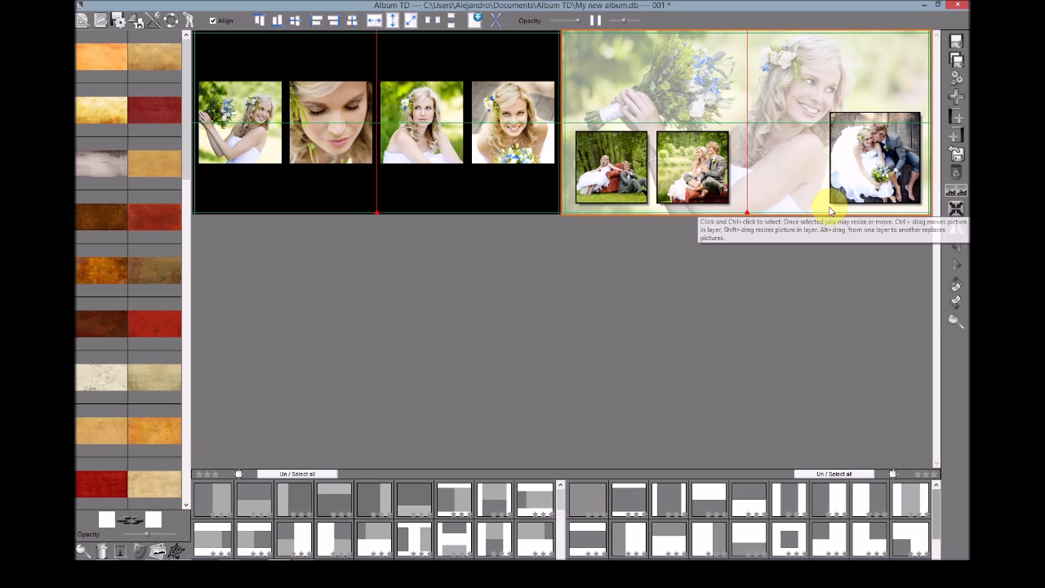
pyautogui.click(957, 97)
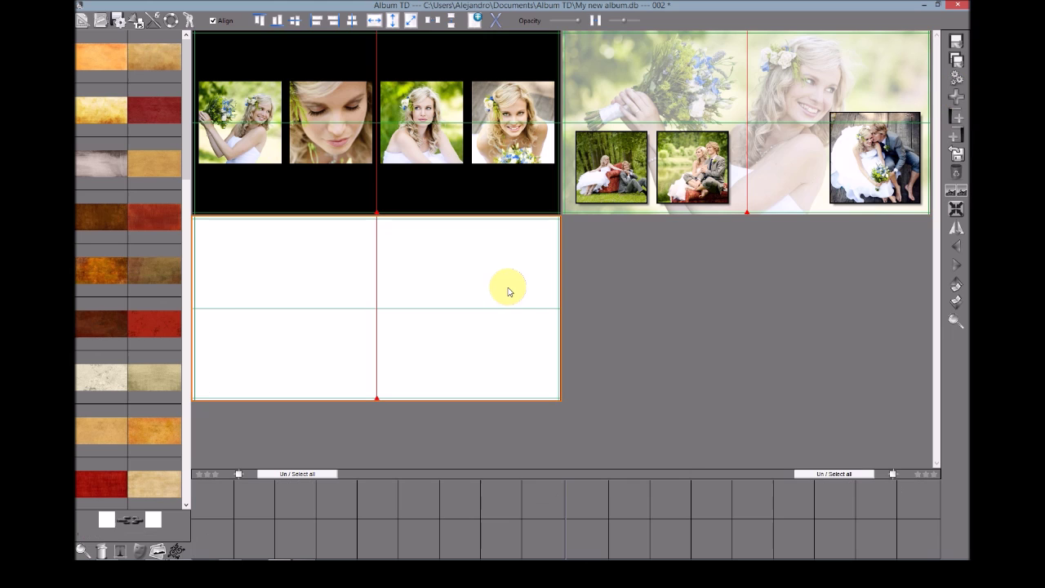
# Place the three wedding ceremony pictures on the left page of the third sheet and the embracing-couple picture on its right page
pyautogui.click(139, 547)
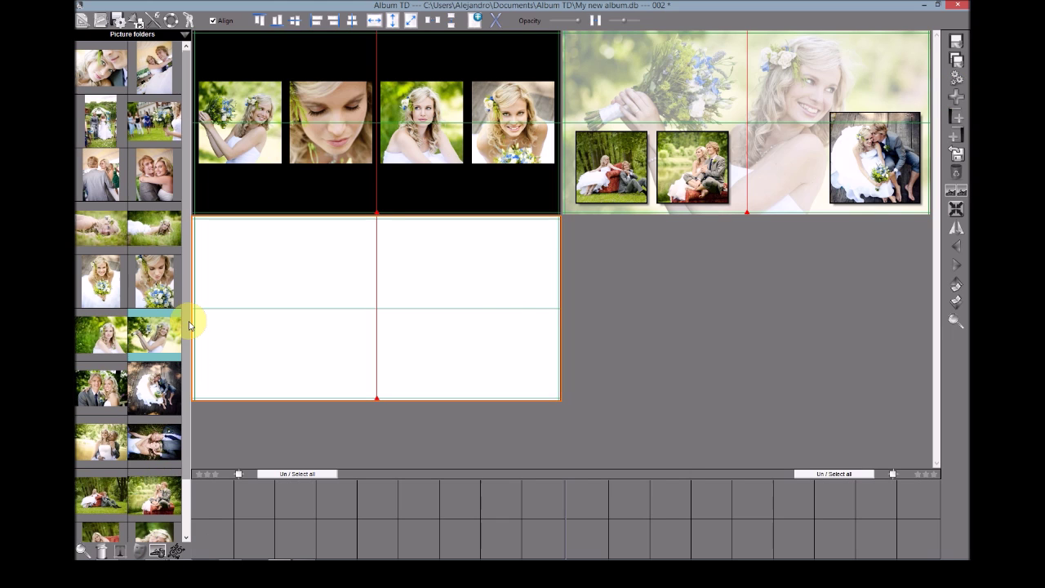
pyautogui.scroll(-1, 188, 360)
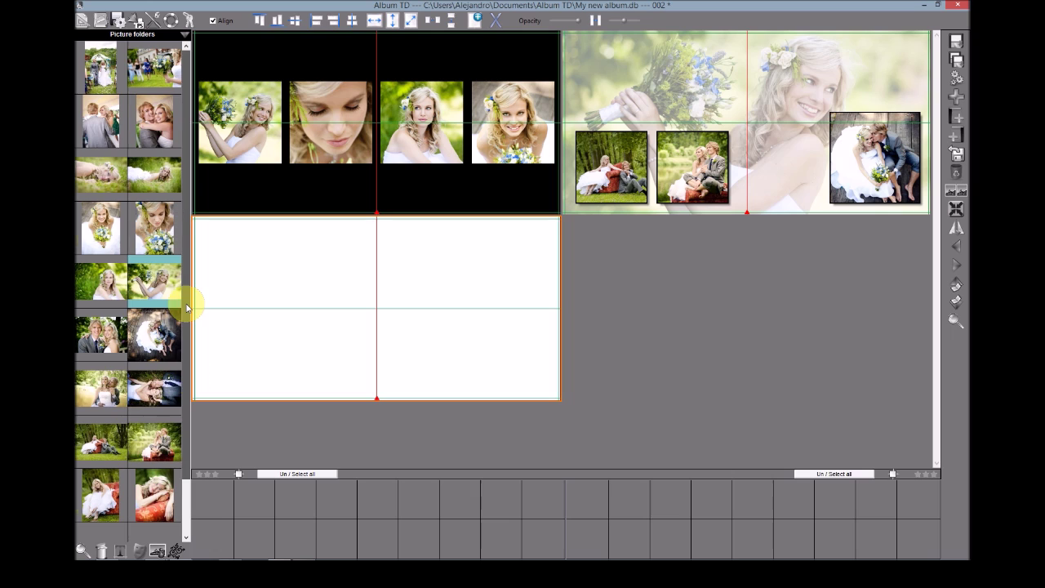
pyautogui.scroll(1, 188, 303)
pyautogui.click(98, 171)
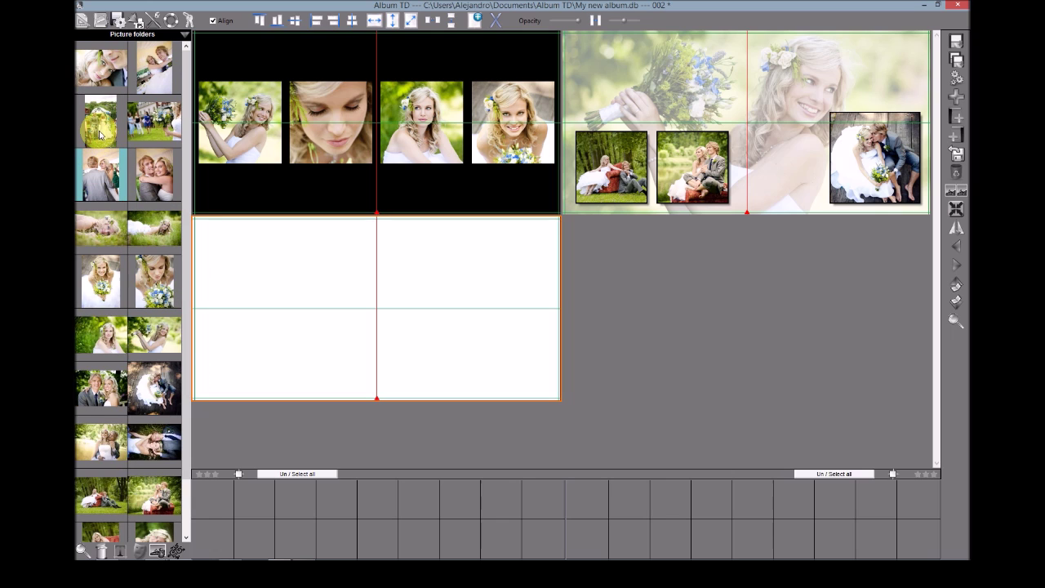
pyautogui.click(111, 126)
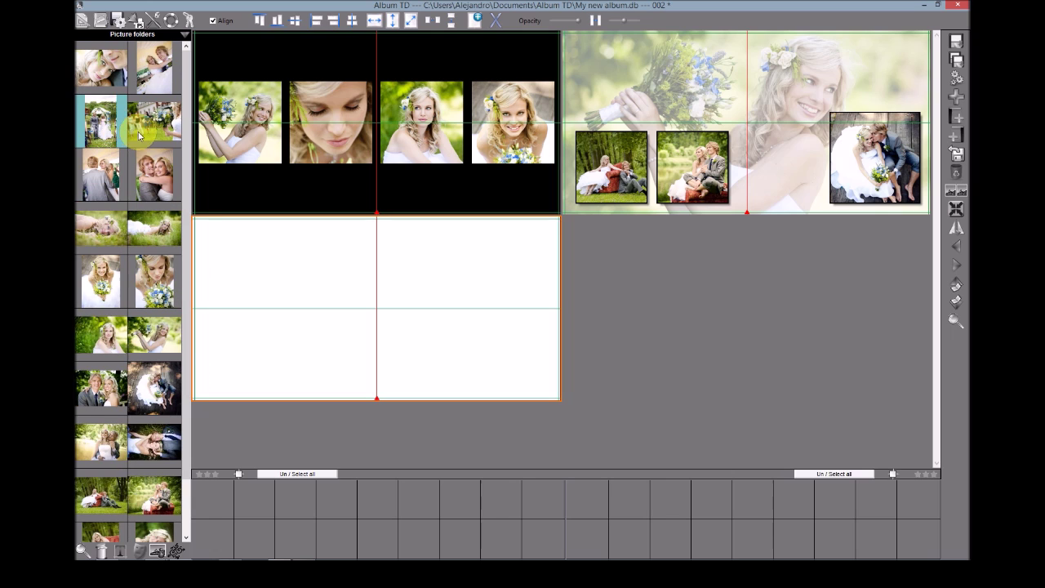
pyautogui.keyDown('shift'); pyautogui.click(111, 176); pyautogui.keyUp('shift')
pyautogui.moveTo(143, 130); pyautogui.dragTo(212, 277)
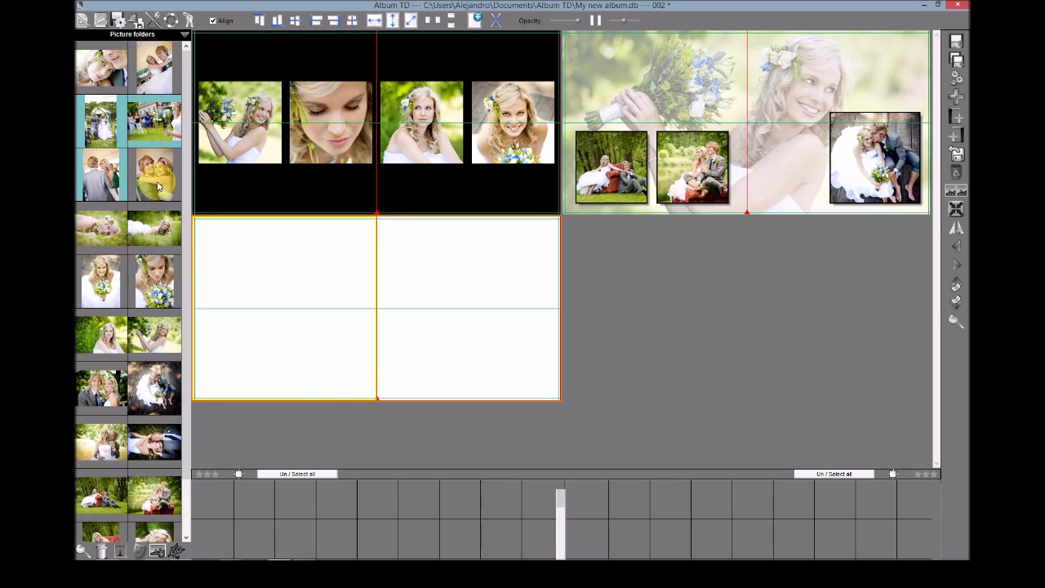
pyautogui.moveTo(155, 181); pyautogui.dragTo(485, 296)
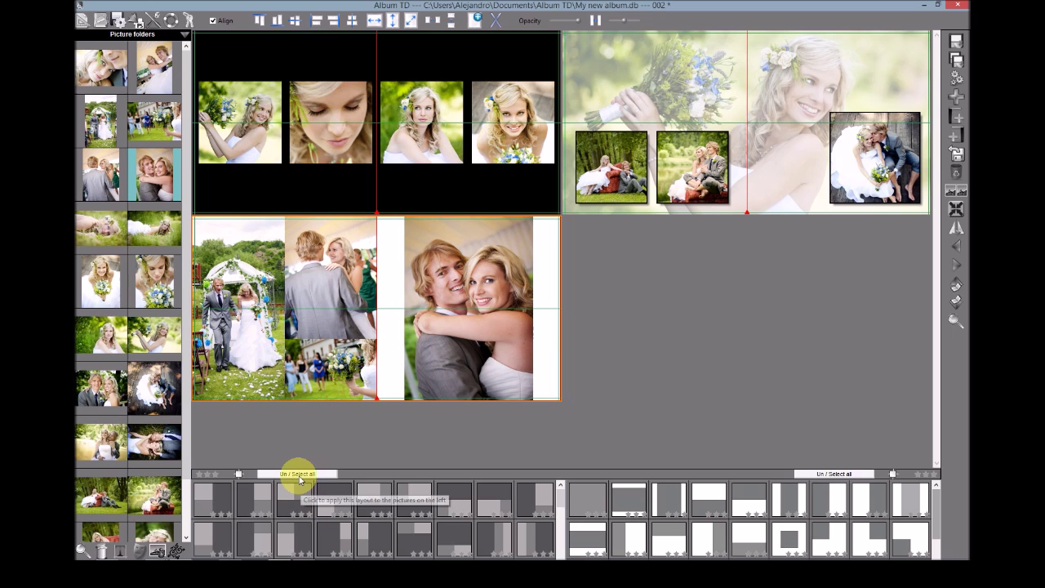
# Select the three left-page pictures on the third sheet and put a 1 inch margin around them
pyautogui.click(349, 261)
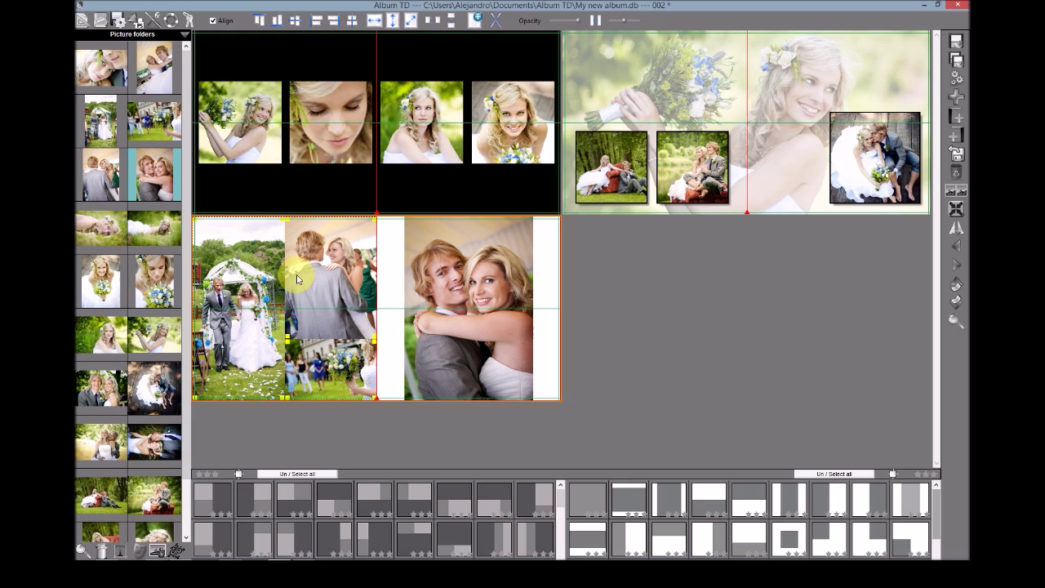
pyautogui.click(238, 474)
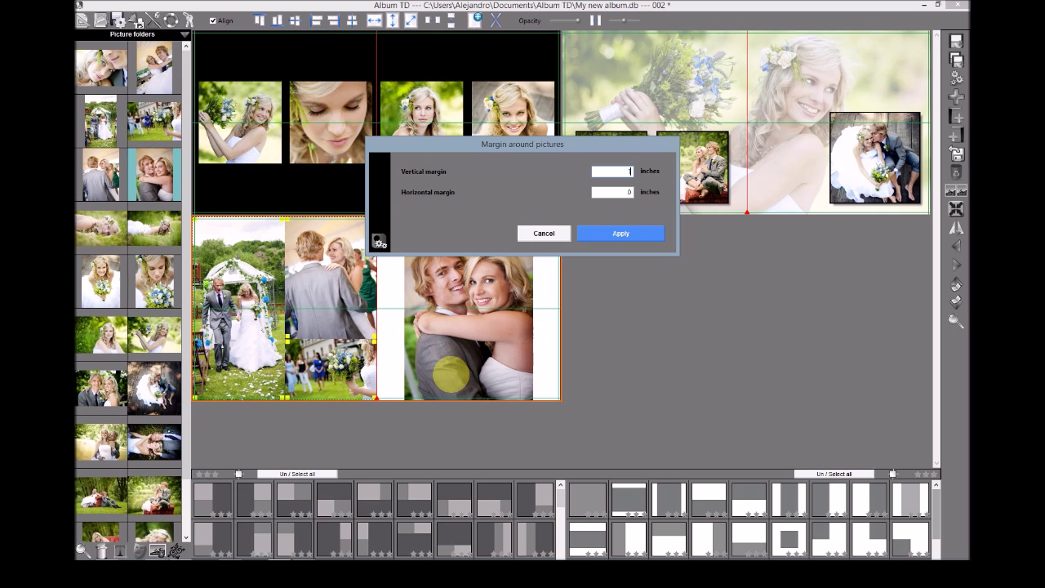
pyautogui.press('Return')
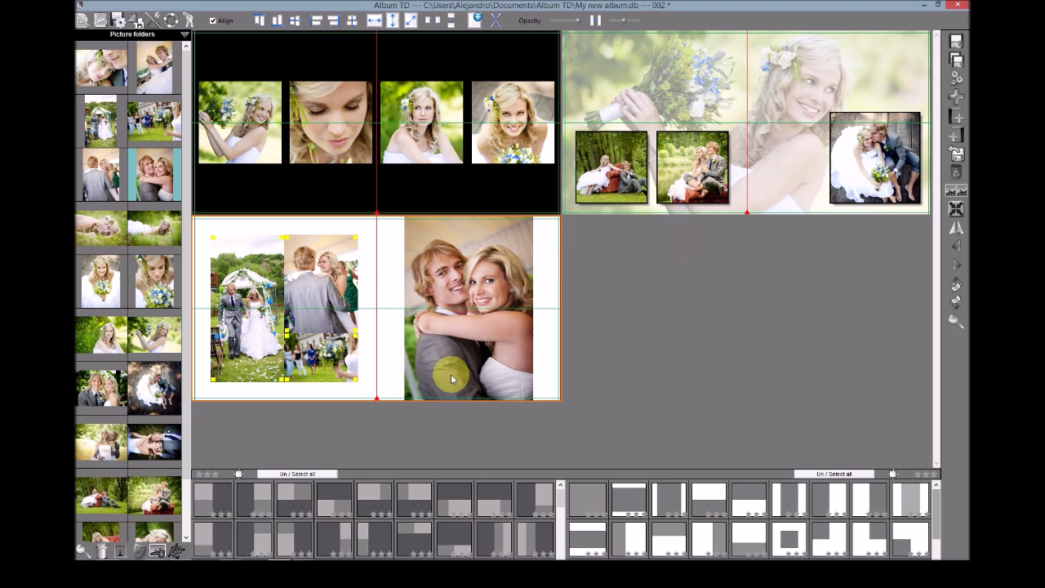
# Shift the third sheet's page divider from the centre all the way to the sheet's right edge
pyautogui.click(489, 270)
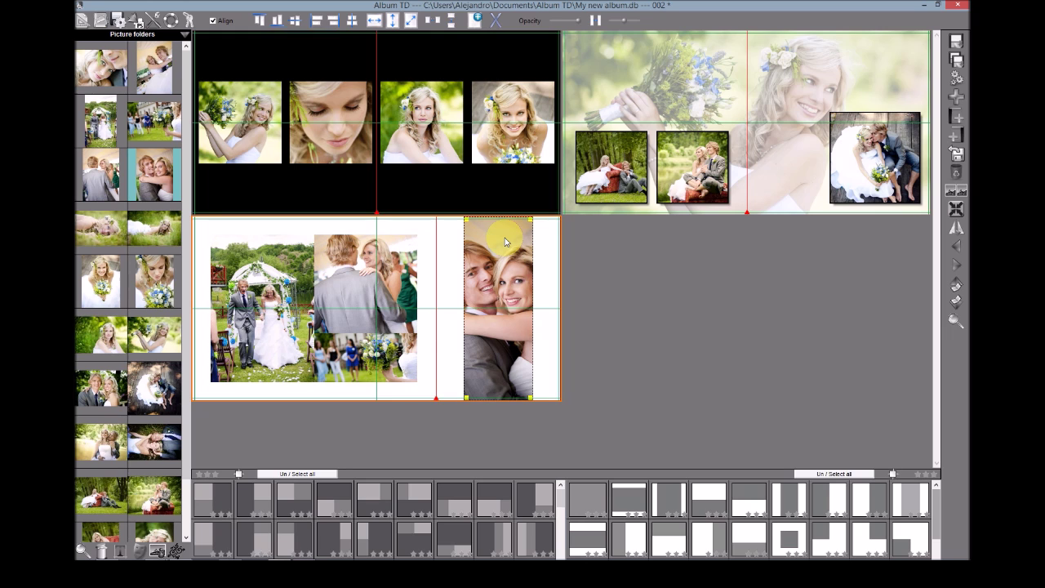
pyautogui.moveTo(435, 402); pyautogui.dragTo(414, 398)
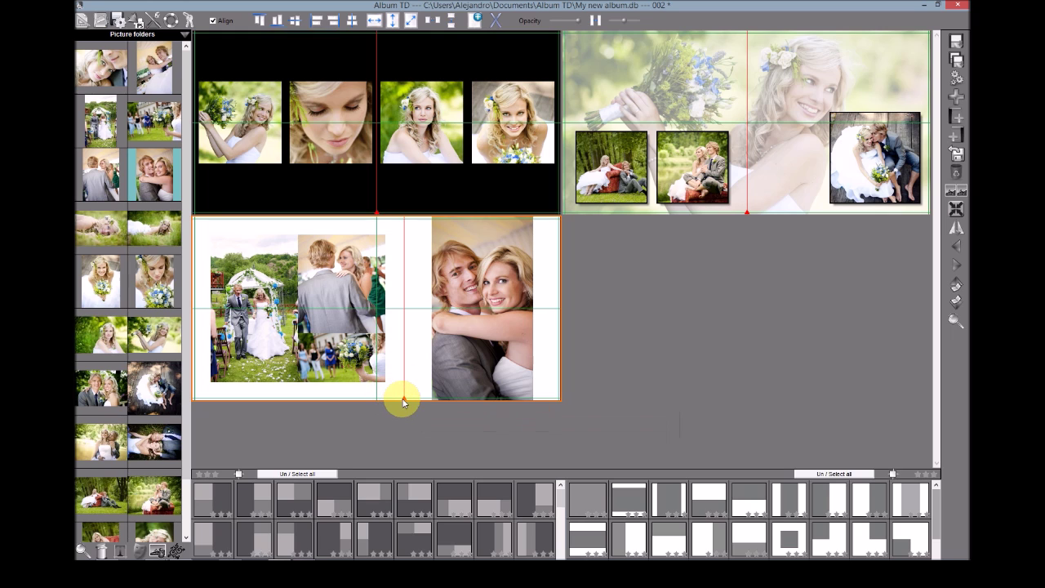
pyautogui.moveTo(405, 402); pyautogui.dragTo(569, 406)
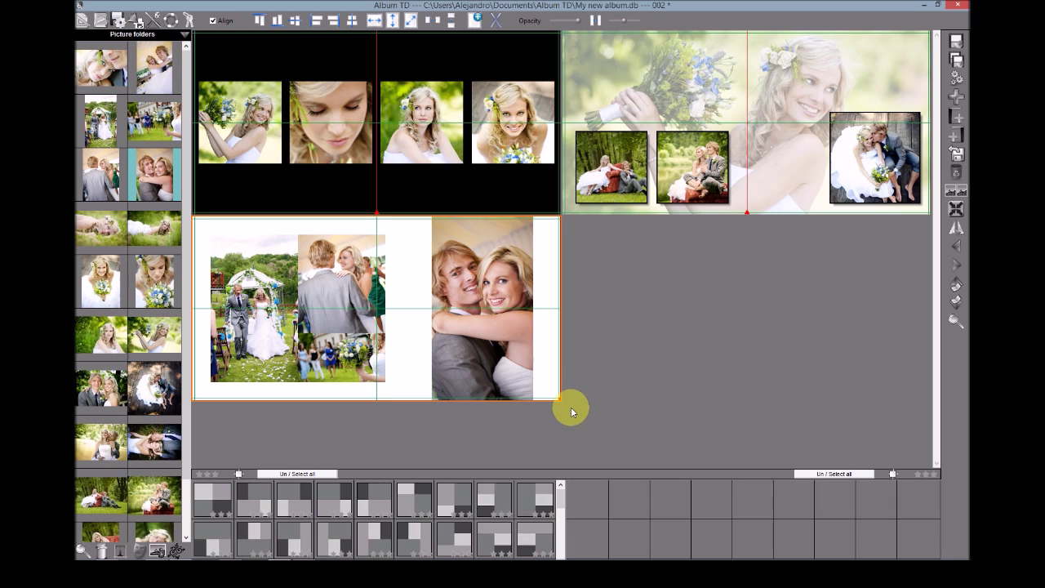
# Switch to full-sheet layouts and replace the third sheet's pictures with the lying-couple picture
pyautogui.click(950, 193)
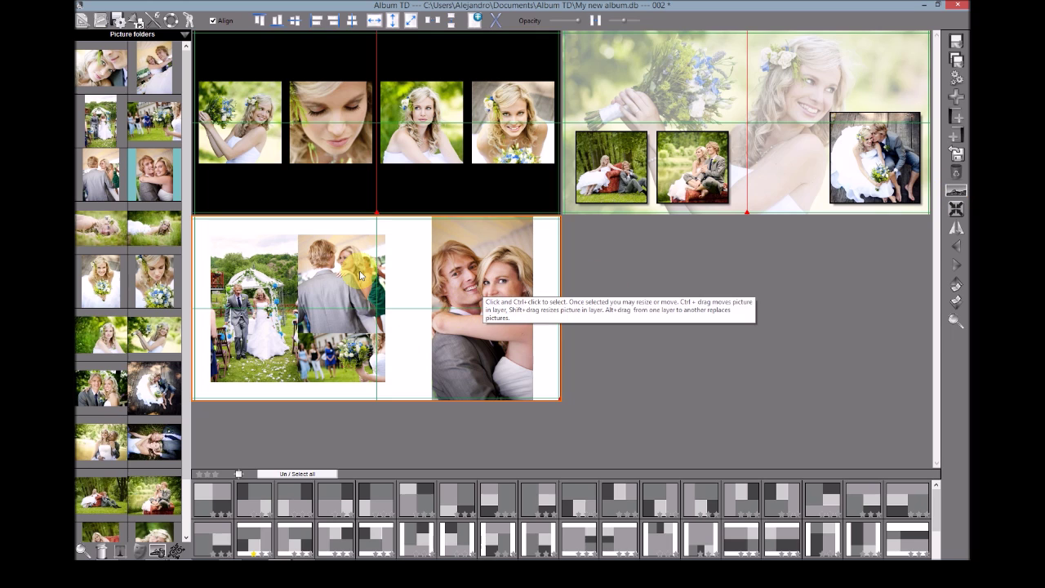
pyautogui.click(496, 21)
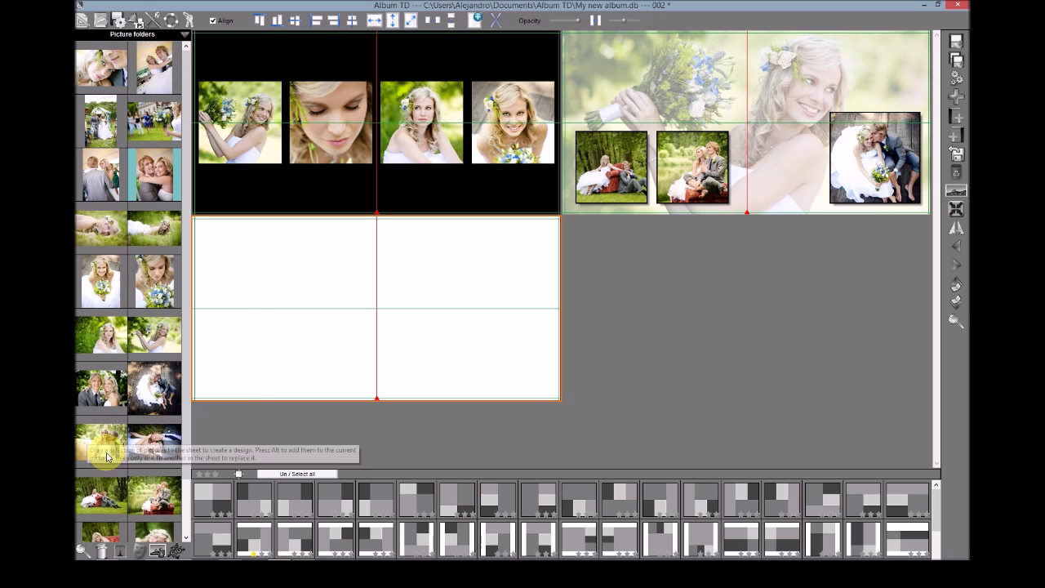
pyautogui.moveTo(178, 443); pyautogui.dragTo(347, 349)
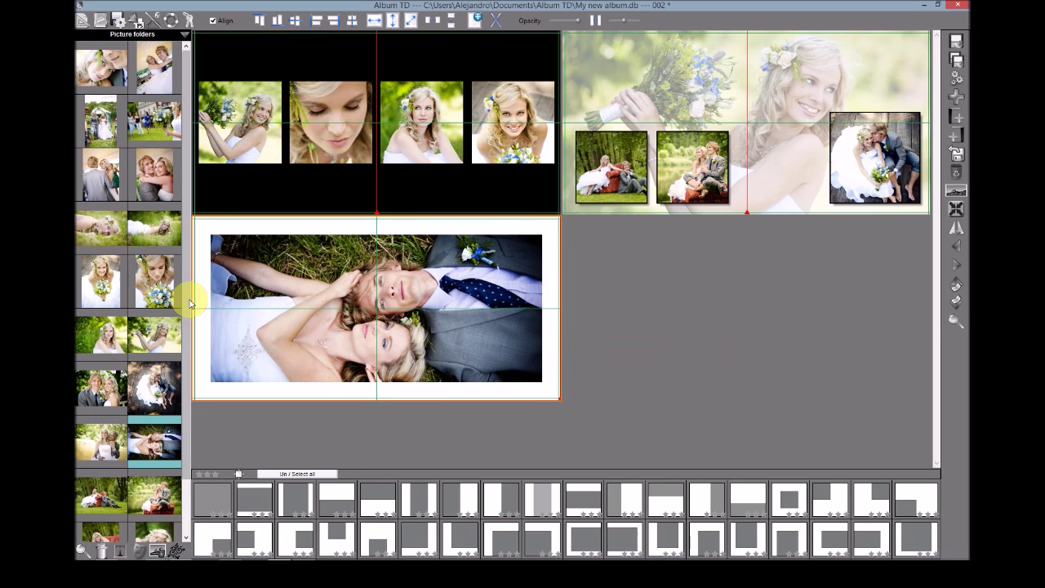
# Remove the margins so the lying-couple picture fills the third sheet, and reframe the image within it
pyautogui.click(238, 474)
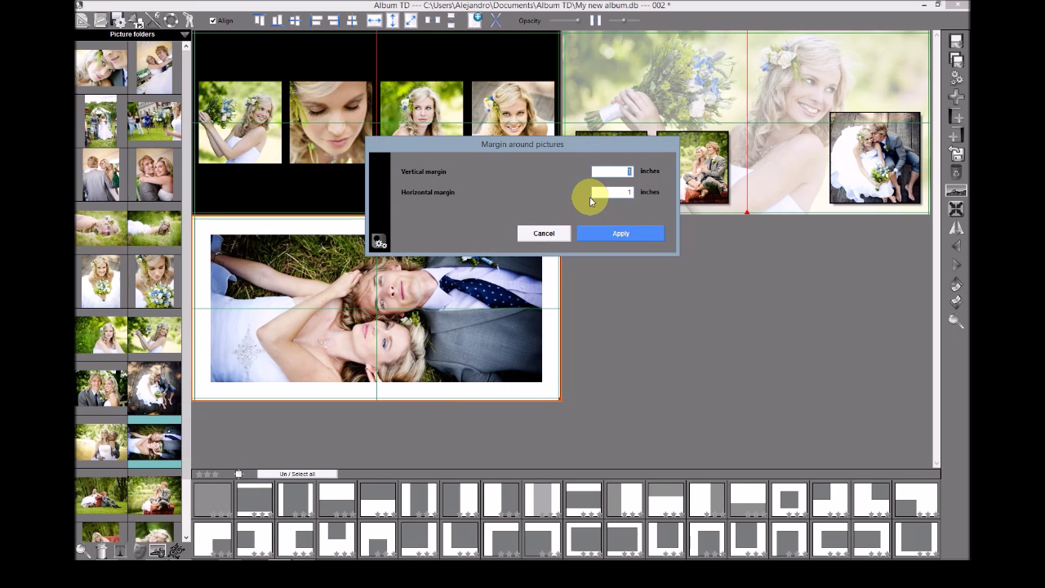
pyautogui.press('Return')
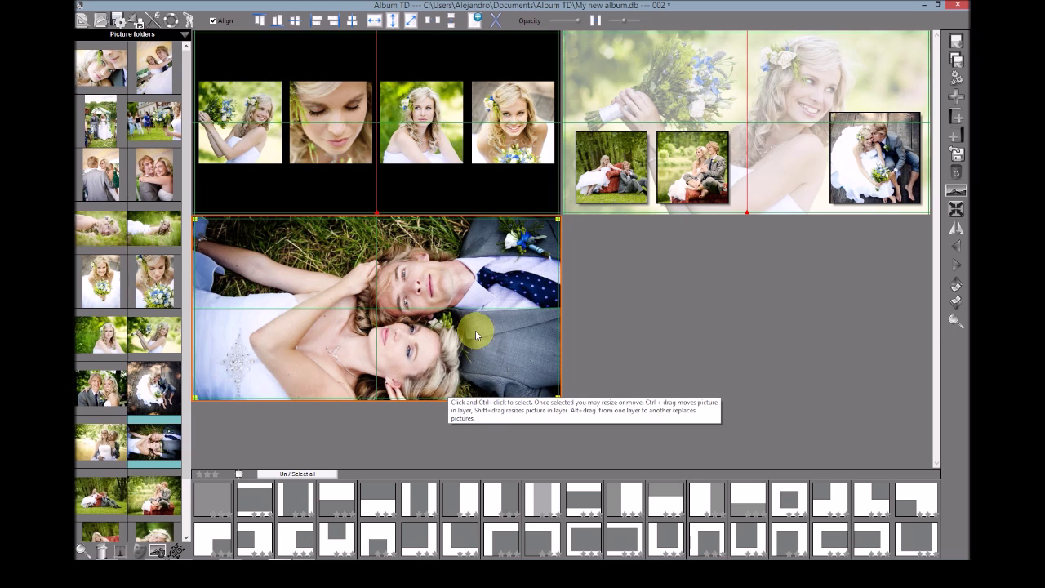
pyautogui.scroll(-1, 451, 284)
pyautogui.moveTo(477, 285)
pyautogui.mouseDown()
pyautogui.moveTo(455, 284)
pyautogui.moveTo(468, 276)
pyautogui.mouseUp()
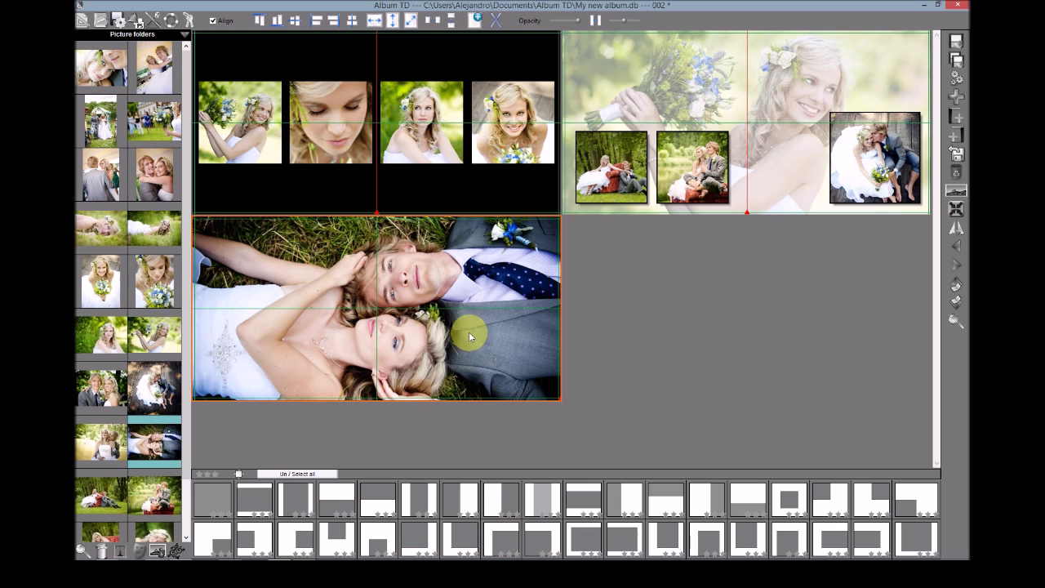
# Add the leafy vine ornament to the lower-left corner of the third sheet
pyautogui.scroll(-1, 173, 333)
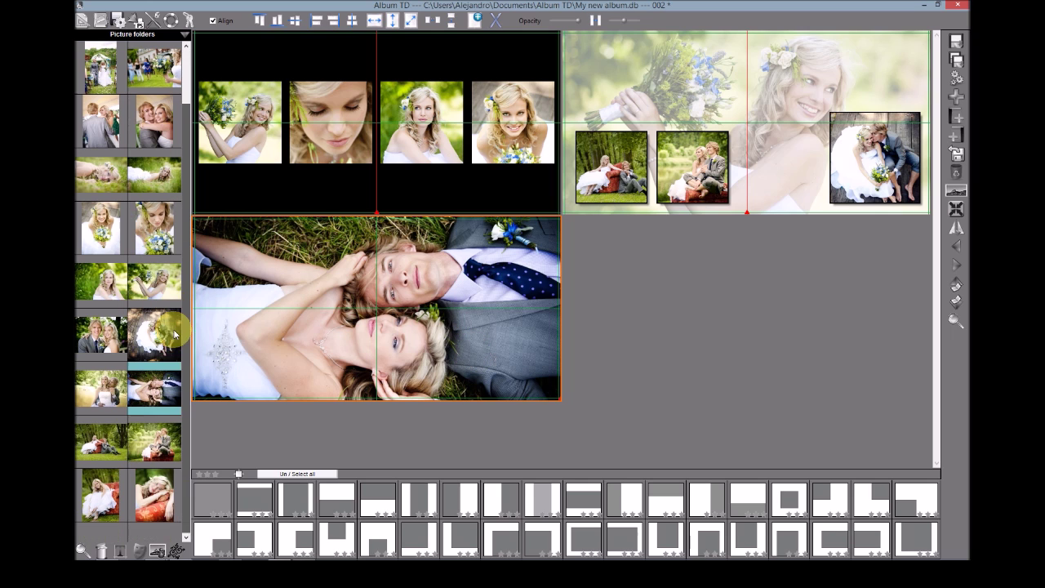
pyautogui.click(176, 555)
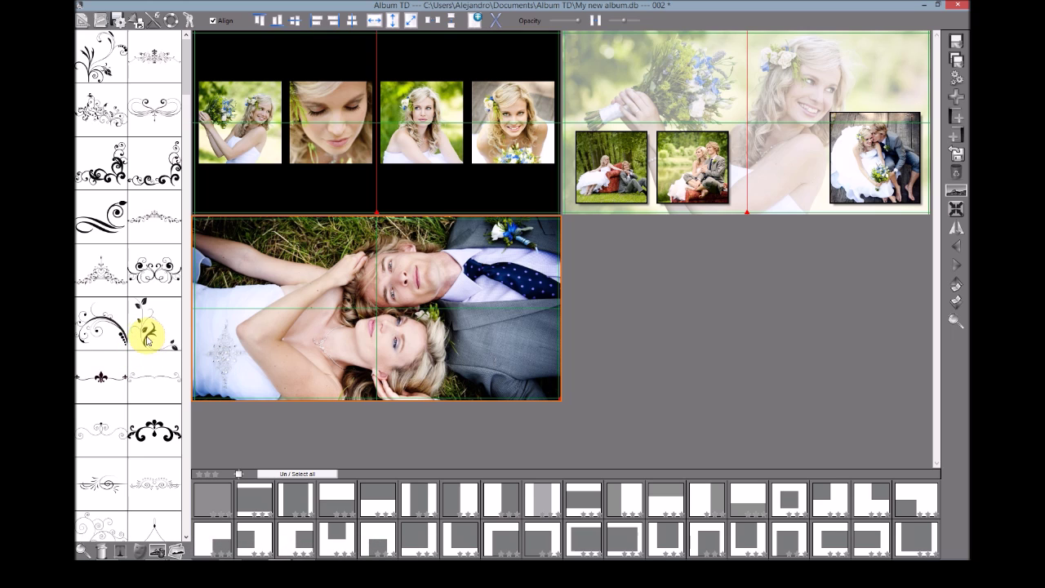
pyautogui.moveTo(145, 337); pyautogui.dragTo(224, 377)
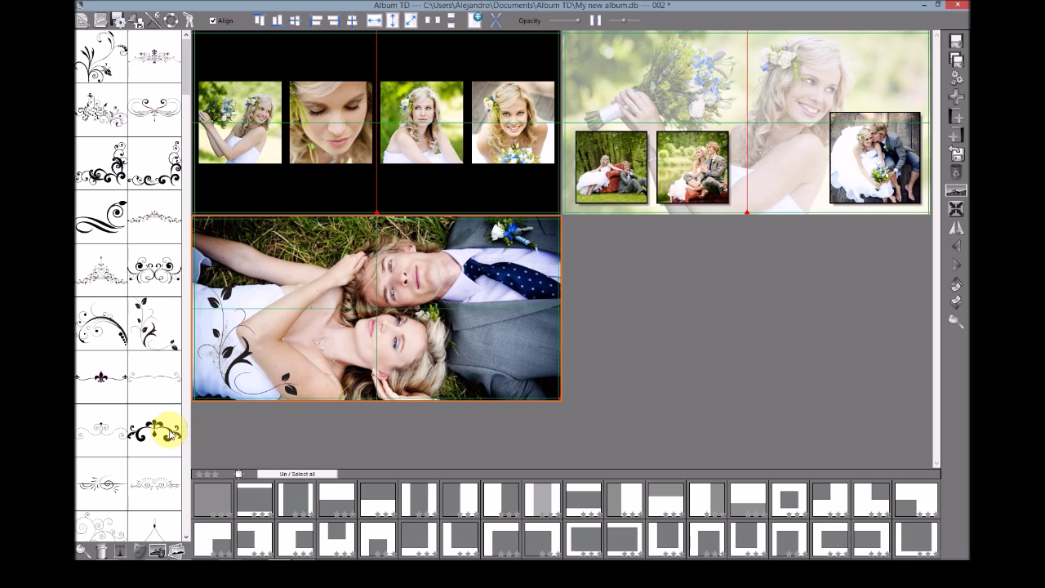
# Add the text "Moments" in white Segoe Script and place it in the lower-right part of the third sheet
pyautogui.click(119, 553)
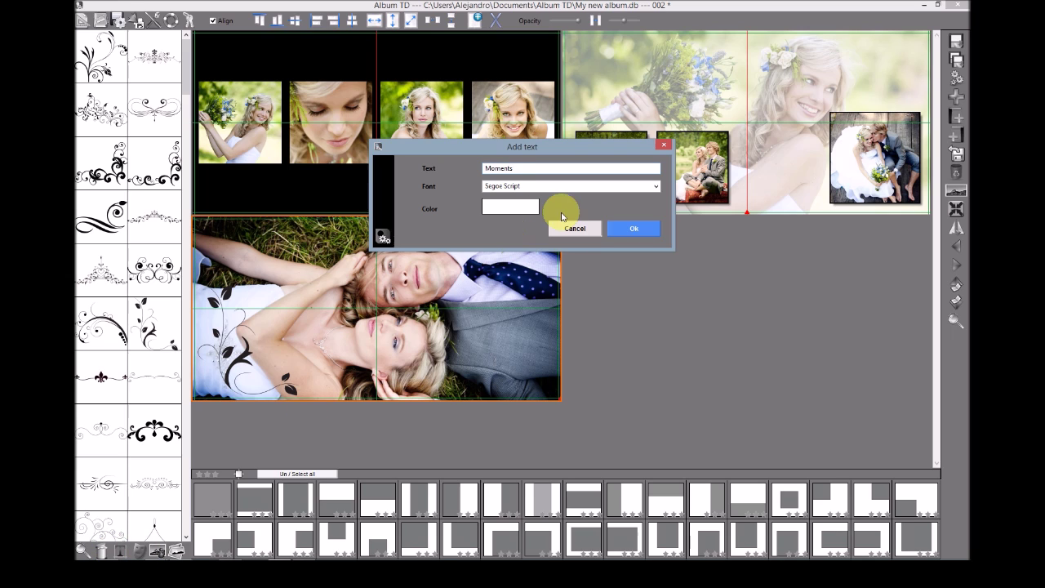
pyautogui.click(498, 205)
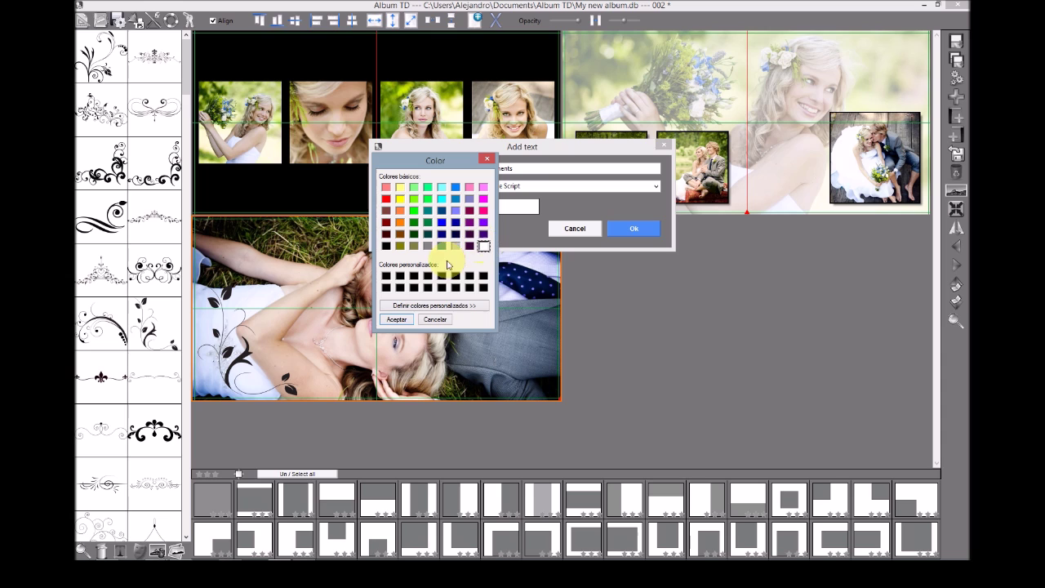
pyautogui.click(396, 319)
pyautogui.click(634, 228)
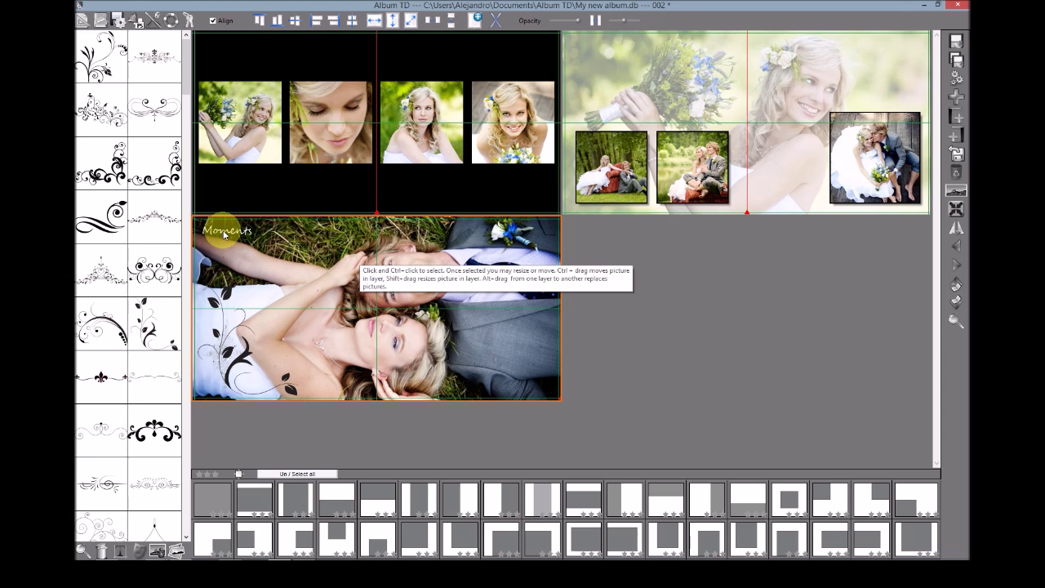
pyautogui.moveTo(231, 234); pyautogui.dragTo(490, 384)
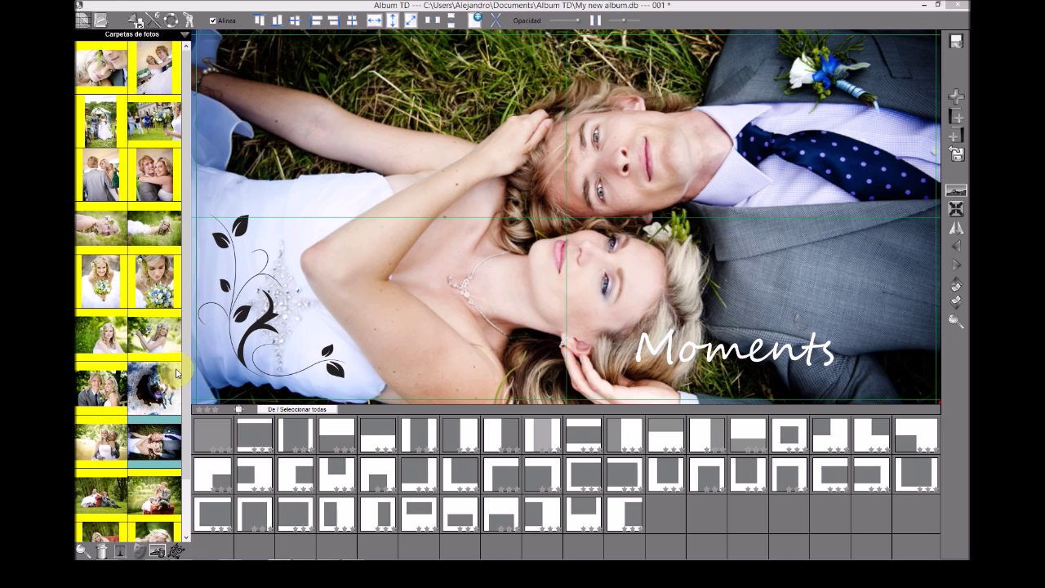
# Apply the jagged brush-stroke mask to the lying-couple picture
pyautogui.click(141, 552)
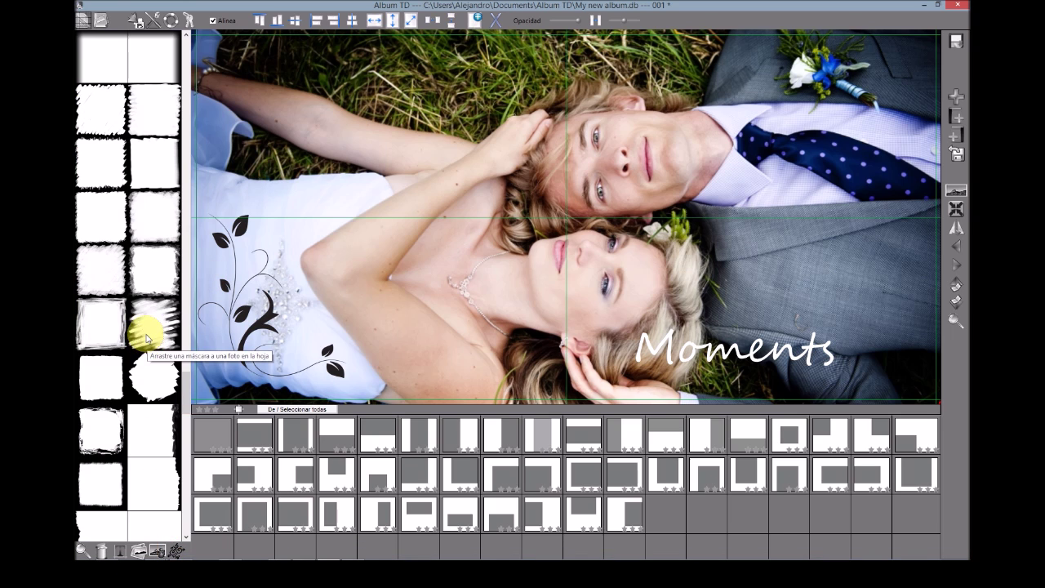
pyautogui.moveTo(150, 327); pyautogui.dragTo(482, 286)
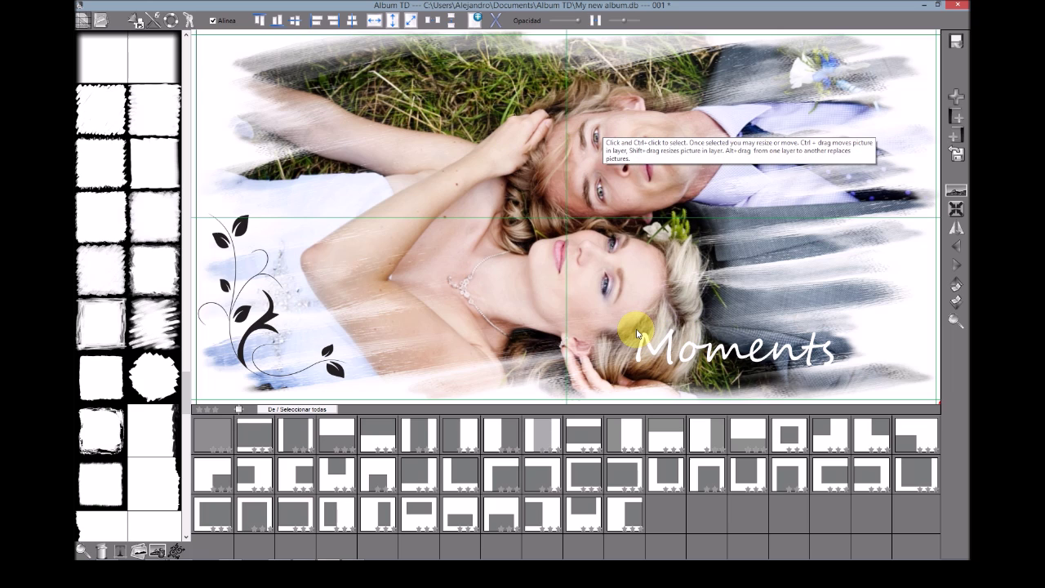
# Scale down the masked lying-couple picture and move it towards the upper-left of the sheet
pyautogui.click(687, 119)
pyautogui.moveTo(192, 33); pyautogui.dragTo(311, 105)
pyautogui.moveTo(619, 194); pyautogui.dragTo(532, 171)
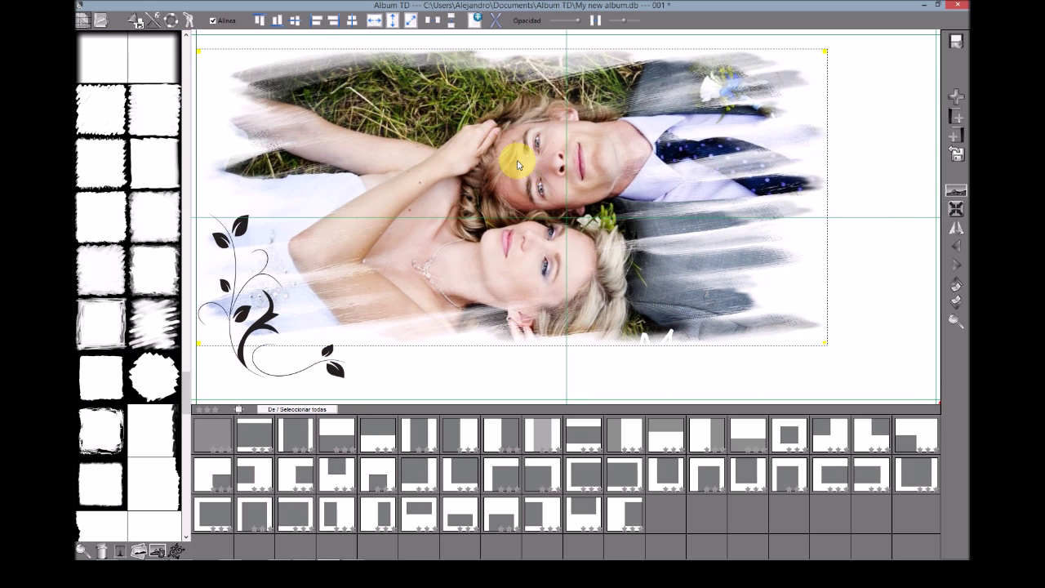
# Enlarge and pan the couple image inside its mask, and move the masked picture to the lower-right of the sheet
pyautogui.scroll(3, 564, 214)
pyautogui.moveTo(570, 217); pyautogui.dragTo(590, 225)
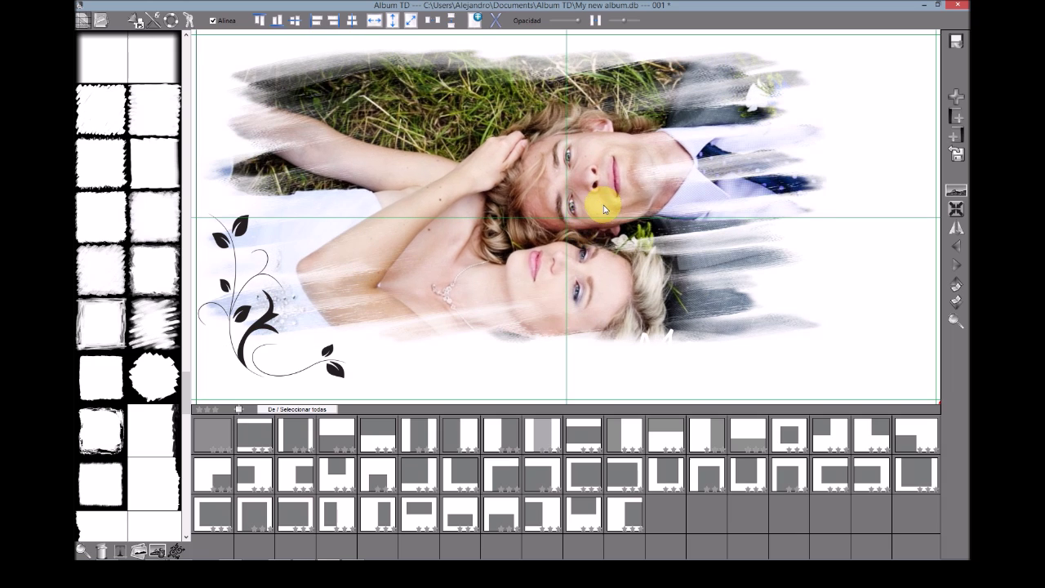
pyautogui.moveTo(543, 193)
pyautogui.mouseDown()
pyautogui.moveTo(500, 157)
pyautogui.moveTo(523, 185)
pyautogui.mouseUp()
pyautogui.click(481, 136)
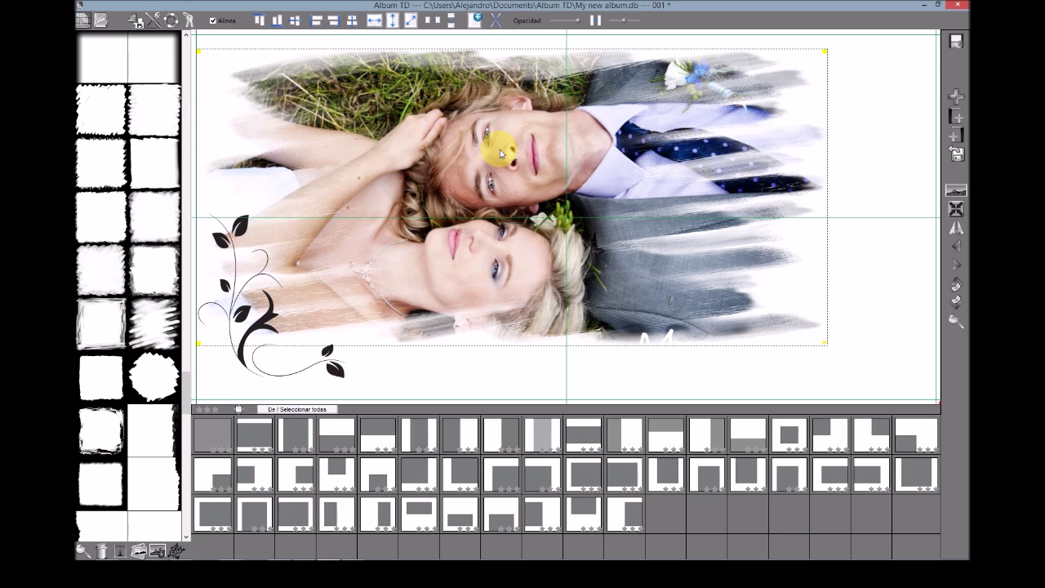
pyautogui.moveTo(505, 154); pyautogui.dragTo(607, 198)
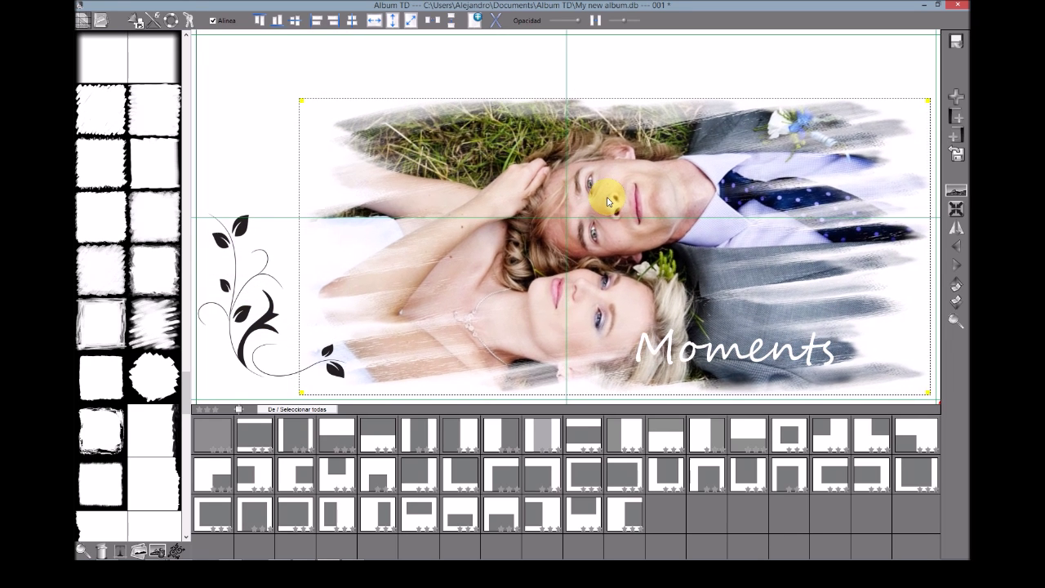
pyautogui.click(542, 75)
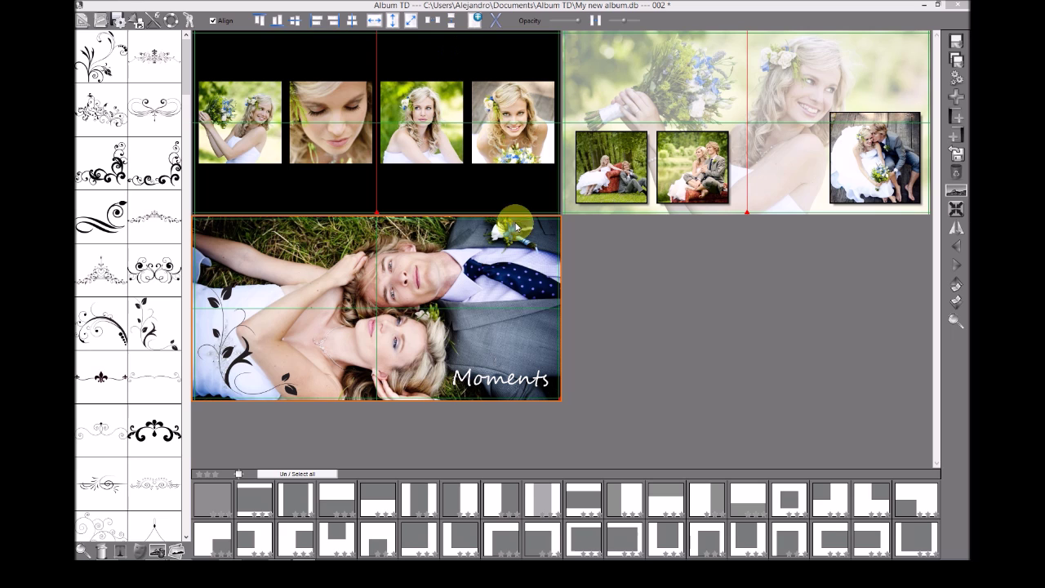
pyautogui.click(626, 42)
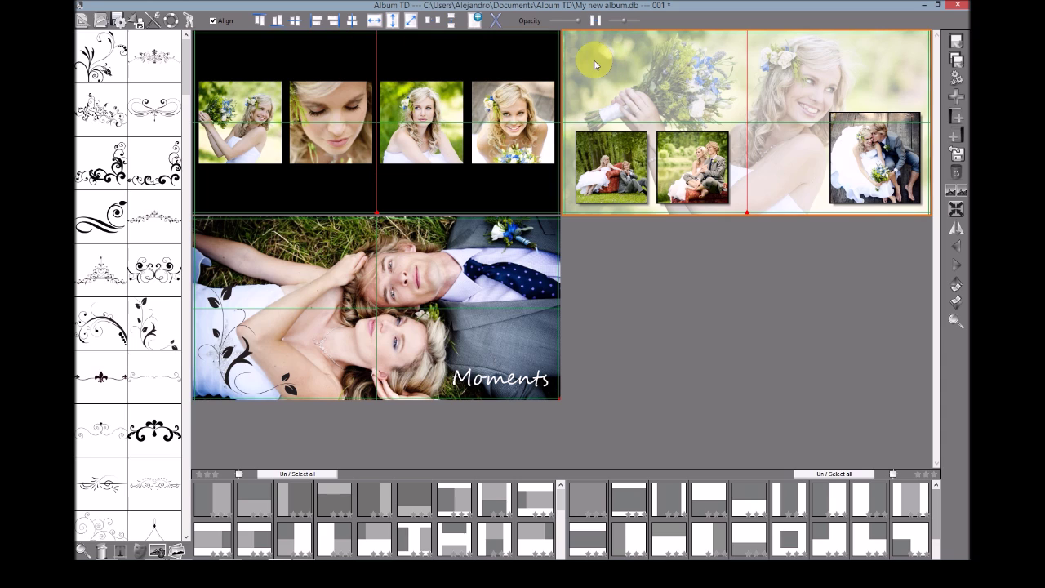
pyautogui.click(486, 42)
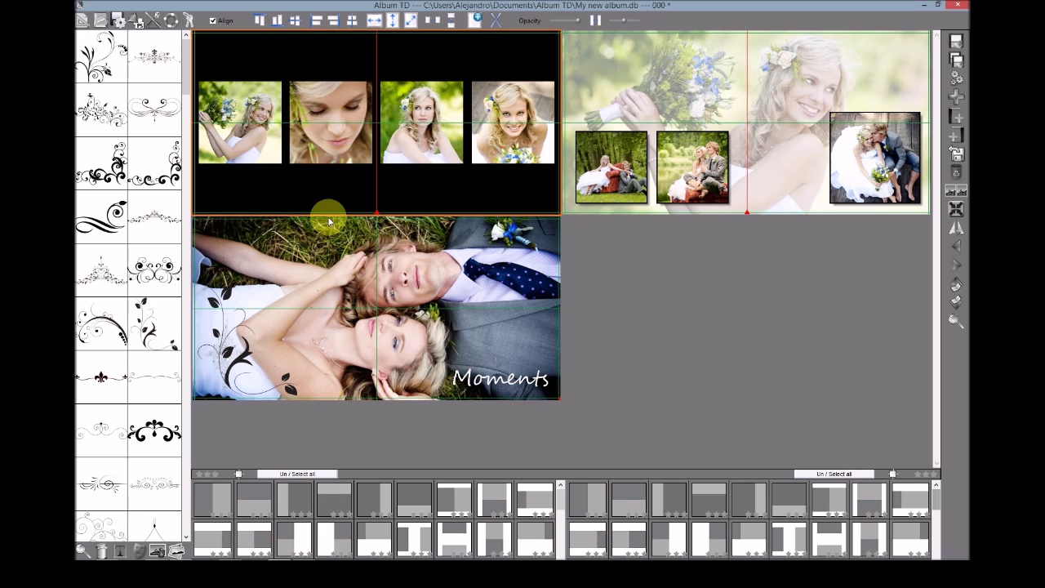
pyautogui.click(631, 59)
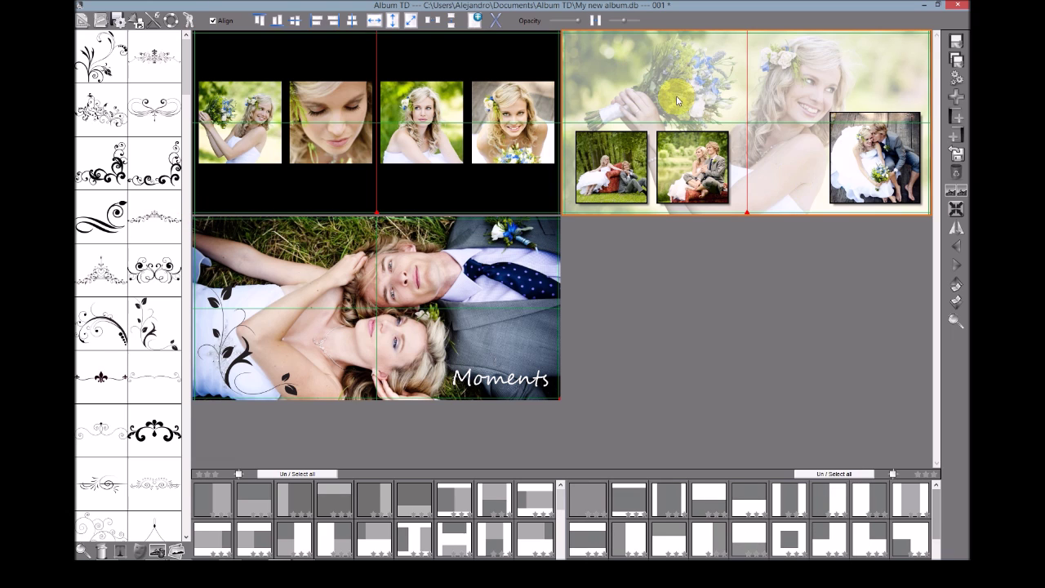
# Mirror the whole layout of the second sheet horizontally in the single-sheet view, return to the sheet overview and save all sheets
pyautogui.click(83, 23)
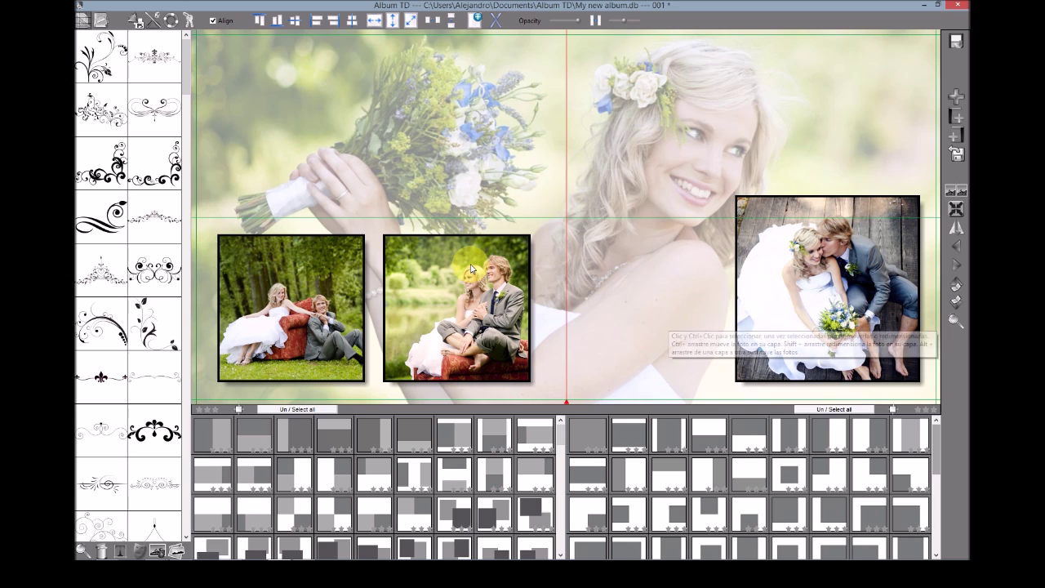
pyautogui.click(957, 230)
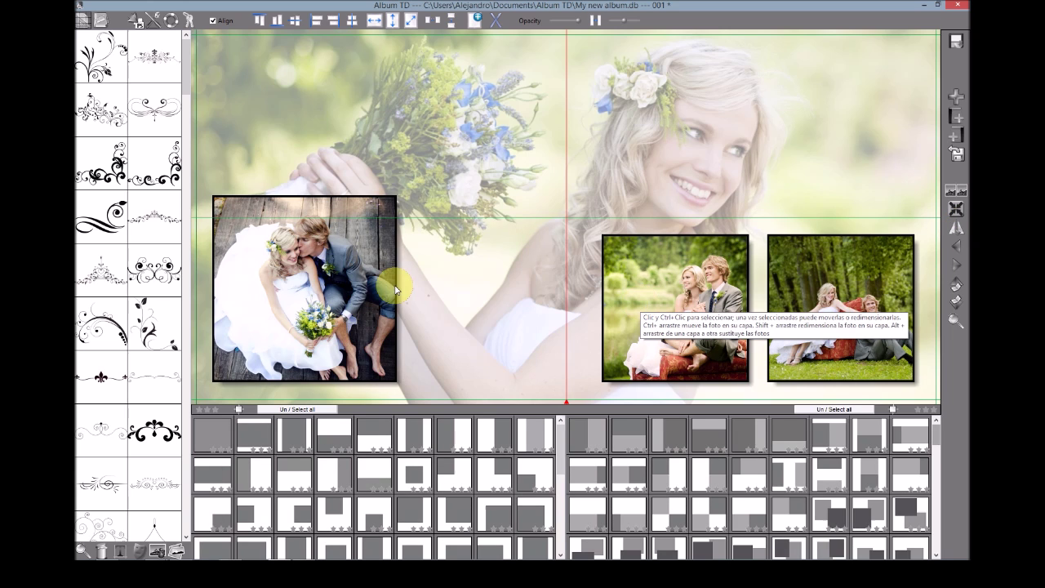
pyautogui.doubleClick(843, 283)
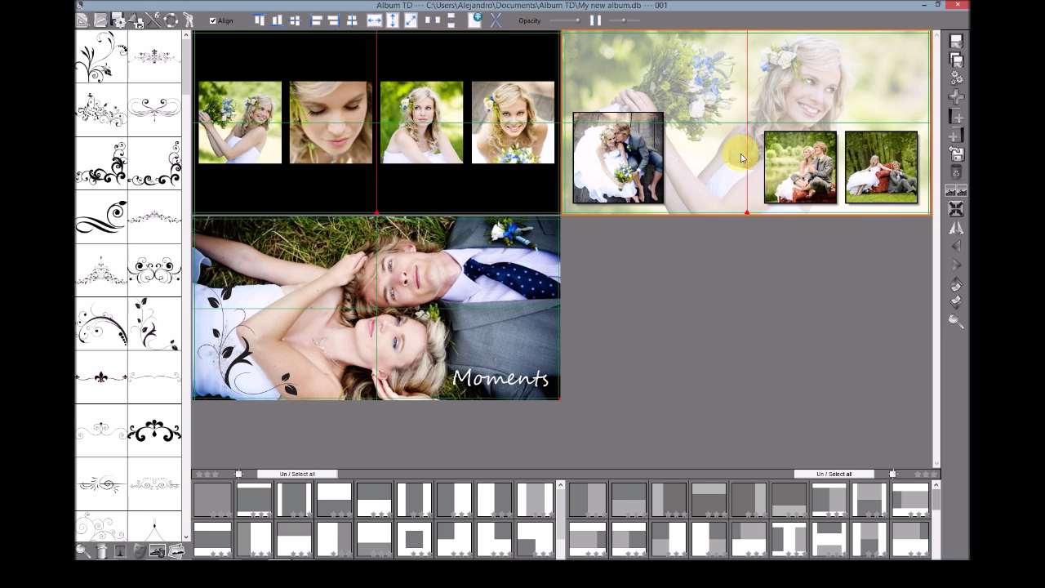
pyautogui.click(957, 60)
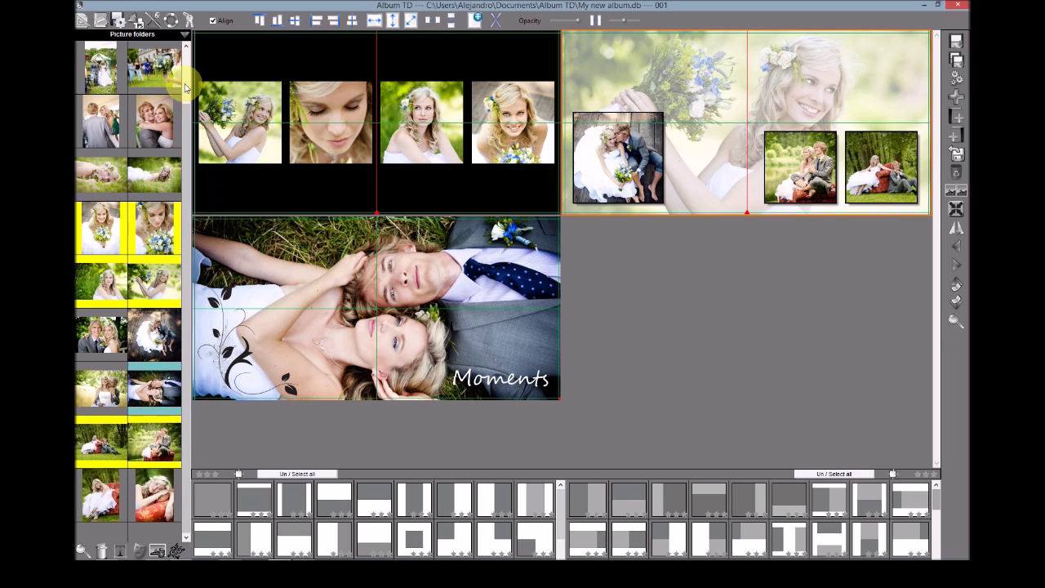
# Export sheets 0 to 2 as image files to the "My new album" folder
pyautogui.click(119, 24)
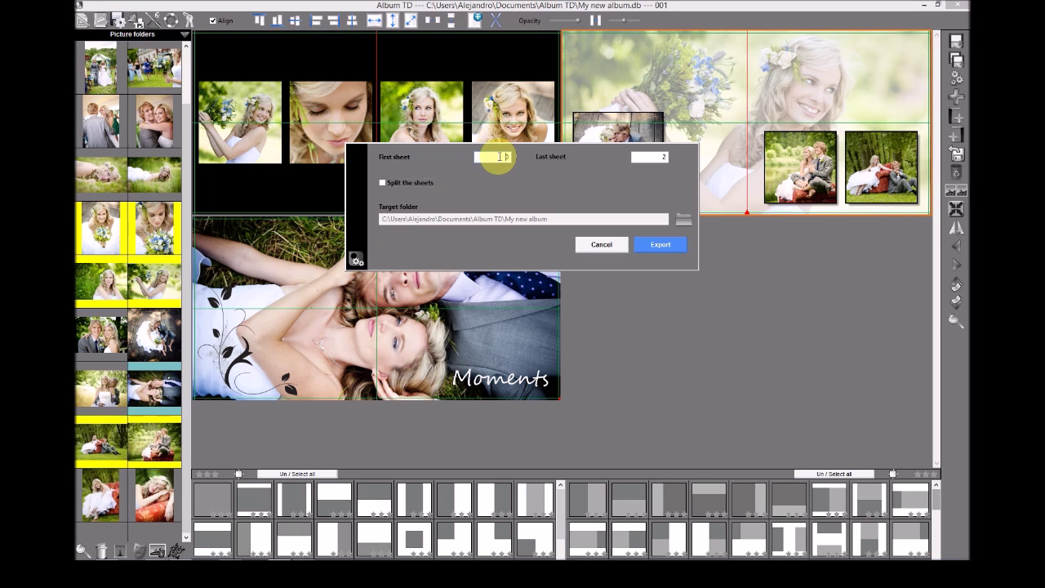
pyautogui.click(637, 156)
pyautogui.doubleClick(494, 154)
pyautogui.doubleClick(507, 157)
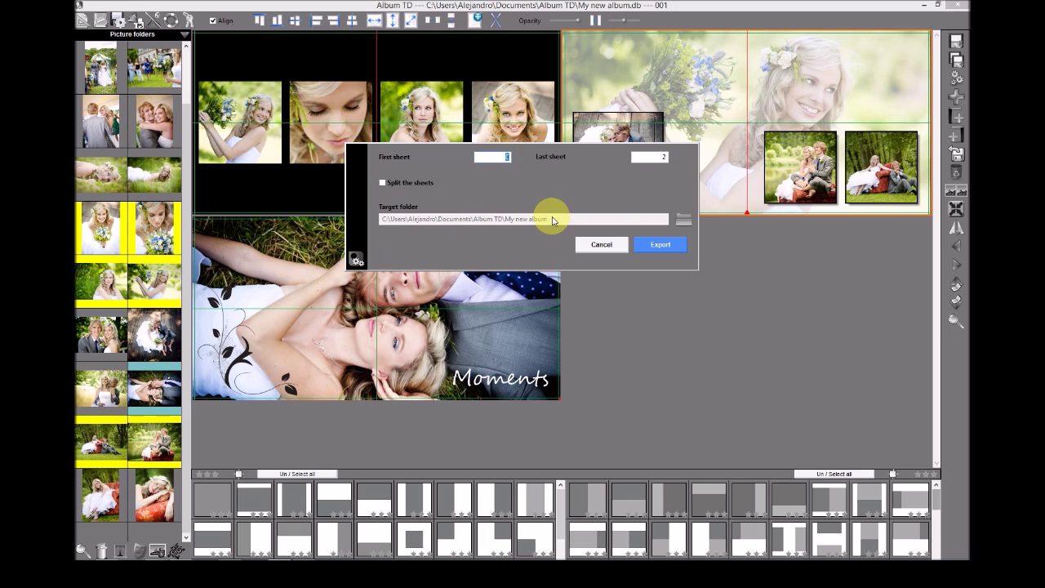
pyautogui.click(658, 245)
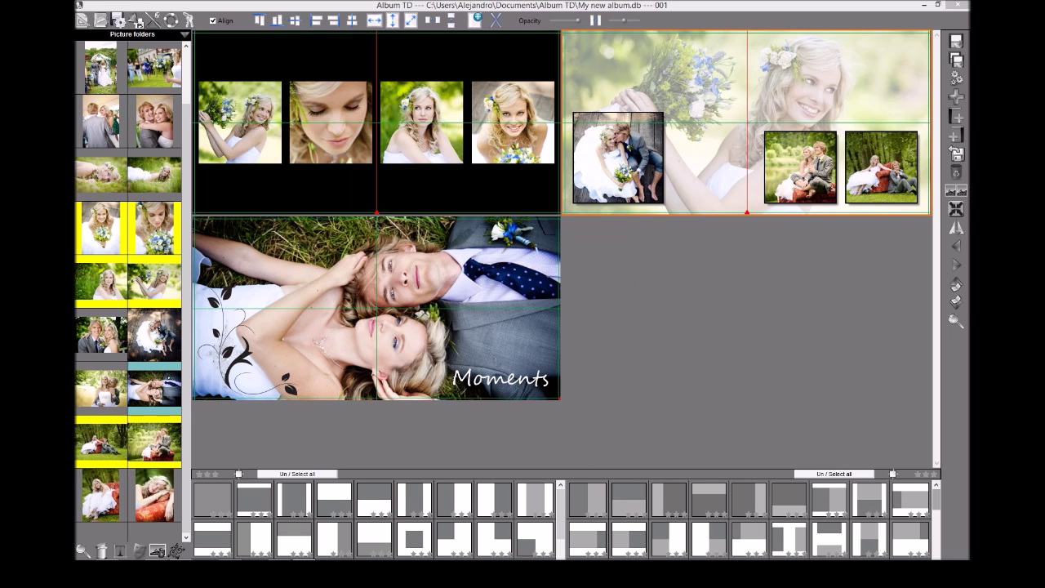
# Open 000.jpg from the export folder, examine each exported sheet image in turn and close the viewer and folder
pyautogui.moveTo(817, 73); pyautogui.dragTo(441, 69)
pyautogui.click(367, 208)
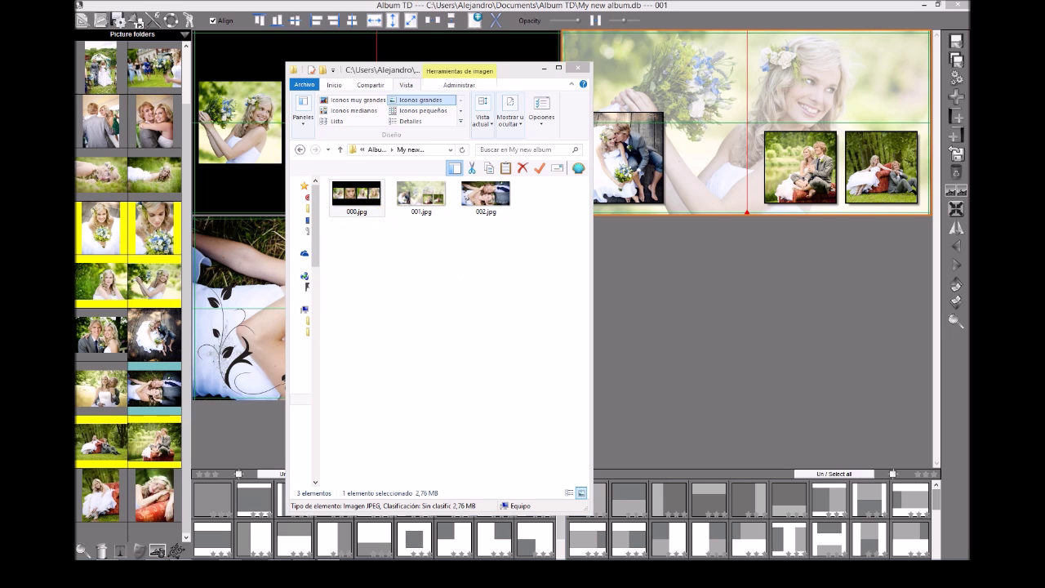
pyautogui.press('Return')
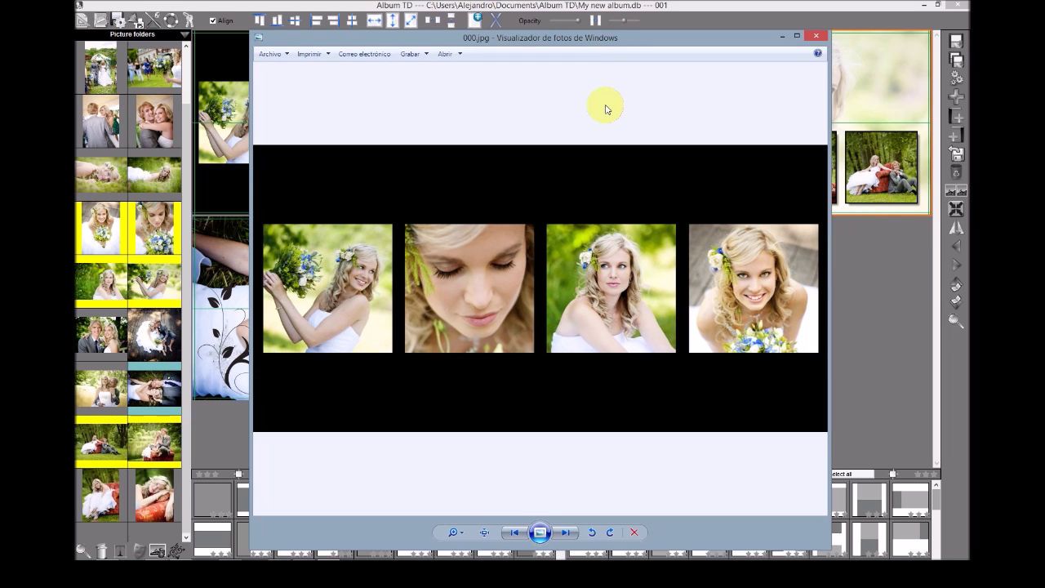
pyautogui.click(563, 533)
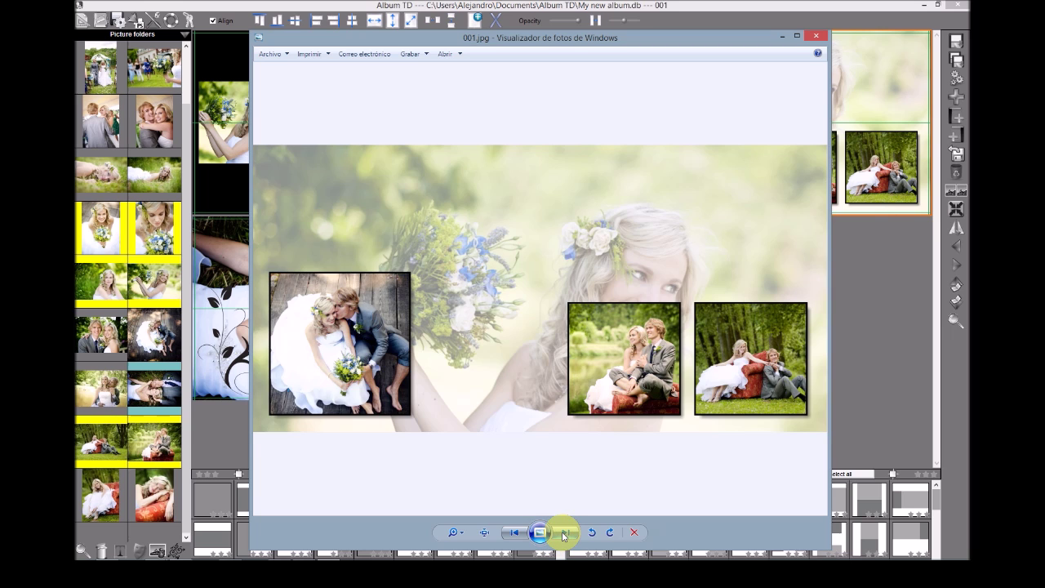
pyautogui.click(563, 533)
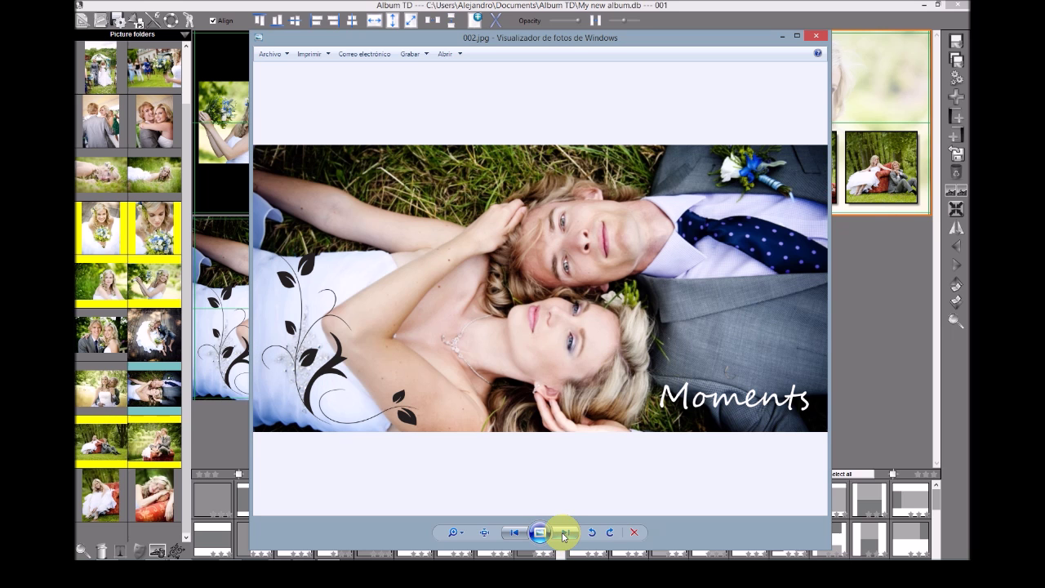
pyautogui.click(564, 533)
pyautogui.click(565, 533)
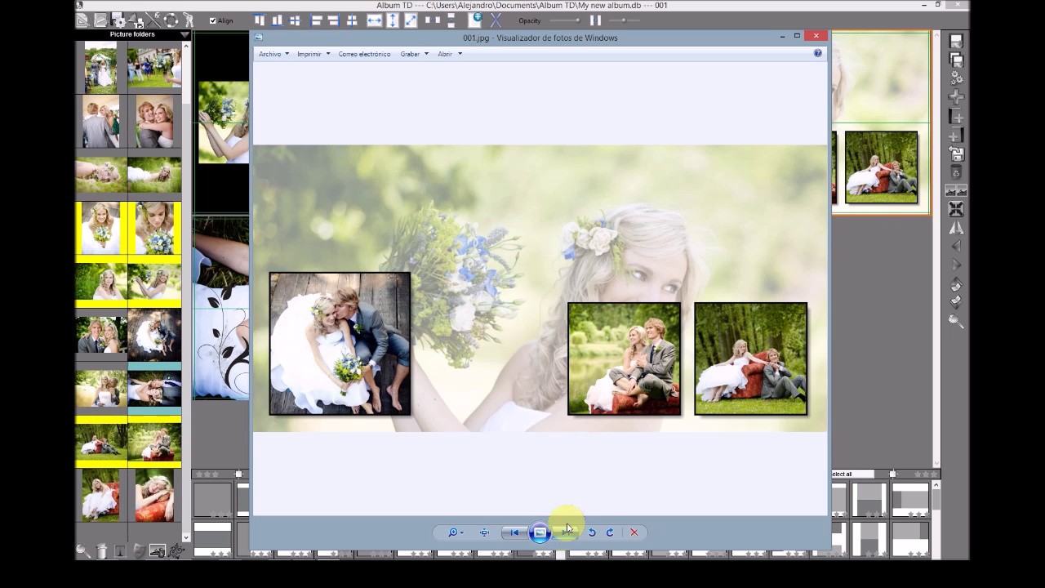
pyautogui.click(816, 35)
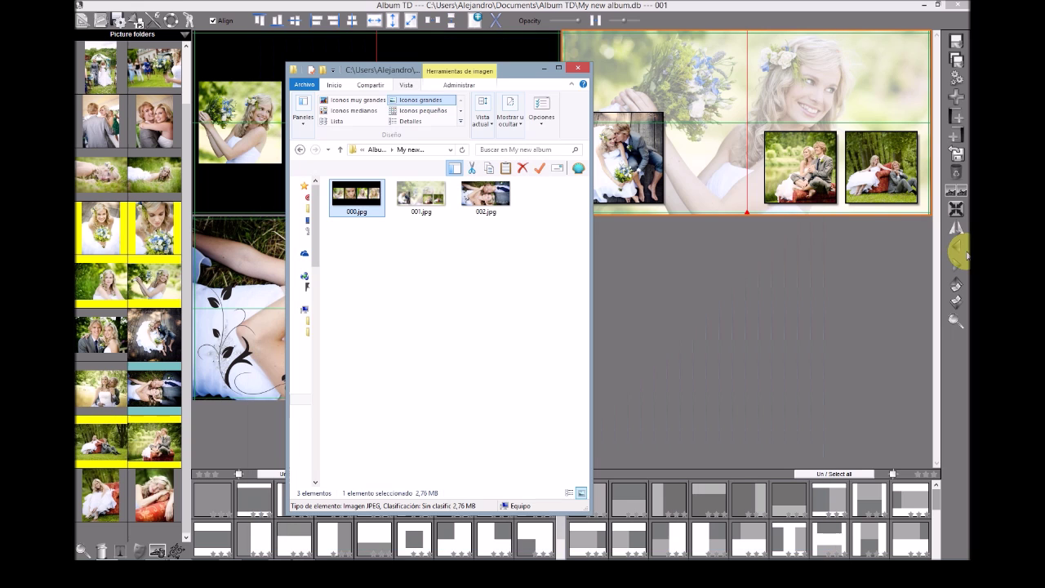
pyautogui.click(577, 71)
# Set the Photoshop version to CC 2014 in the program preferences
pyautogui.moveTo(205, 557)
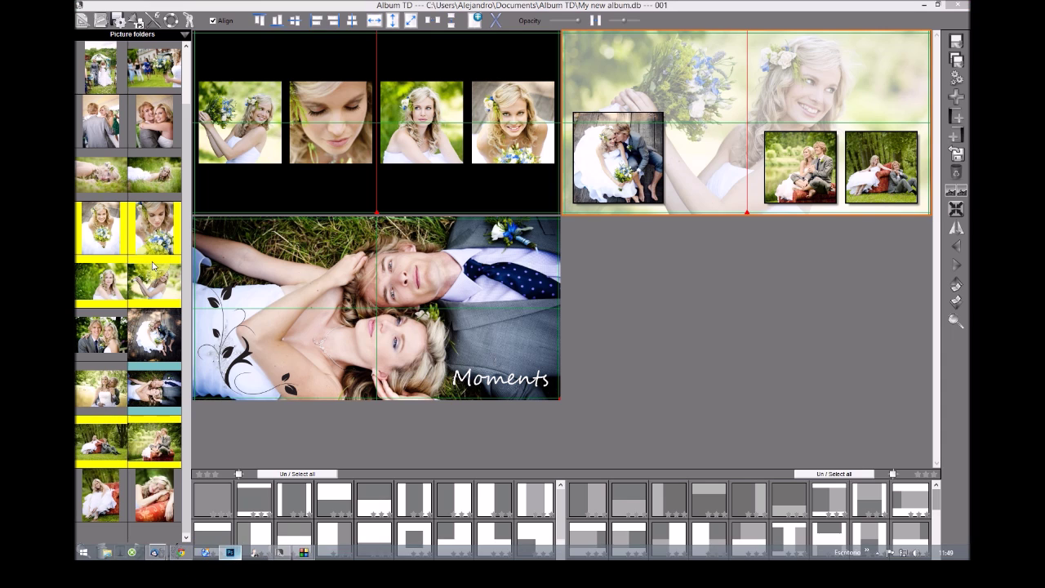
pyautogui.click(151, 20)
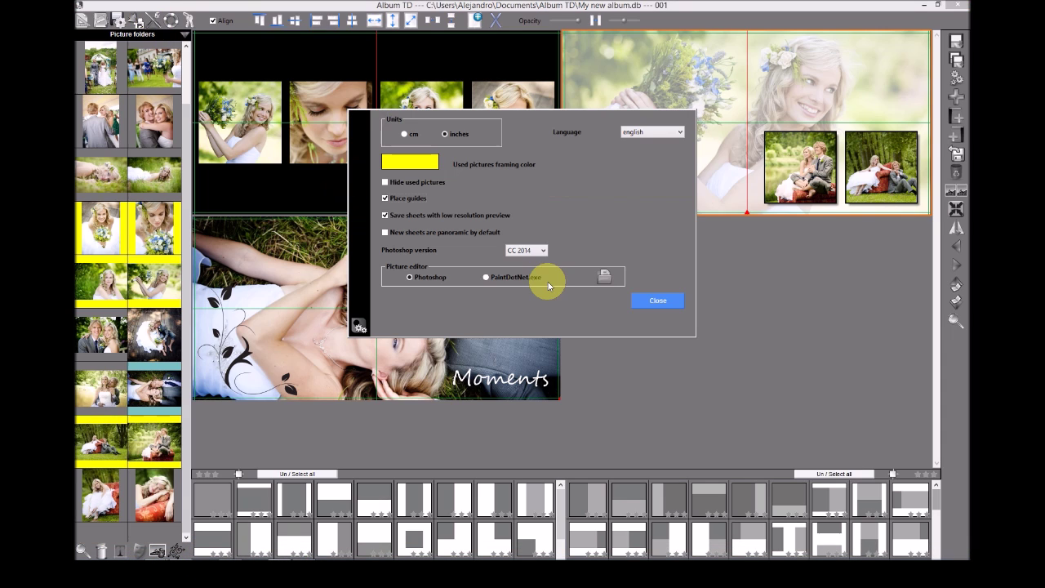
pyautogui.click(532, 252)
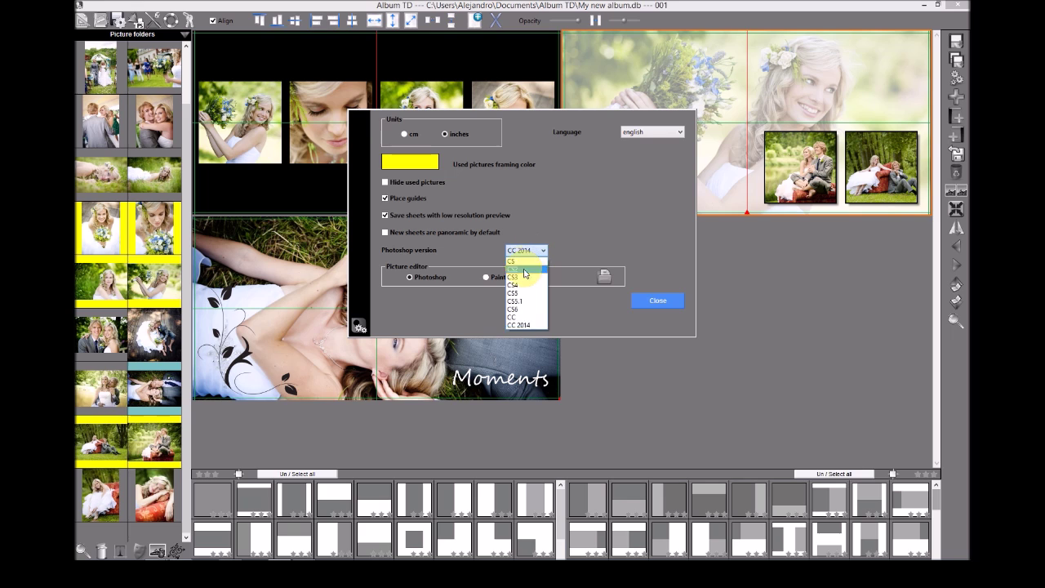
pyautogui.click(527, 326)
pyautogui.click(658, 301)
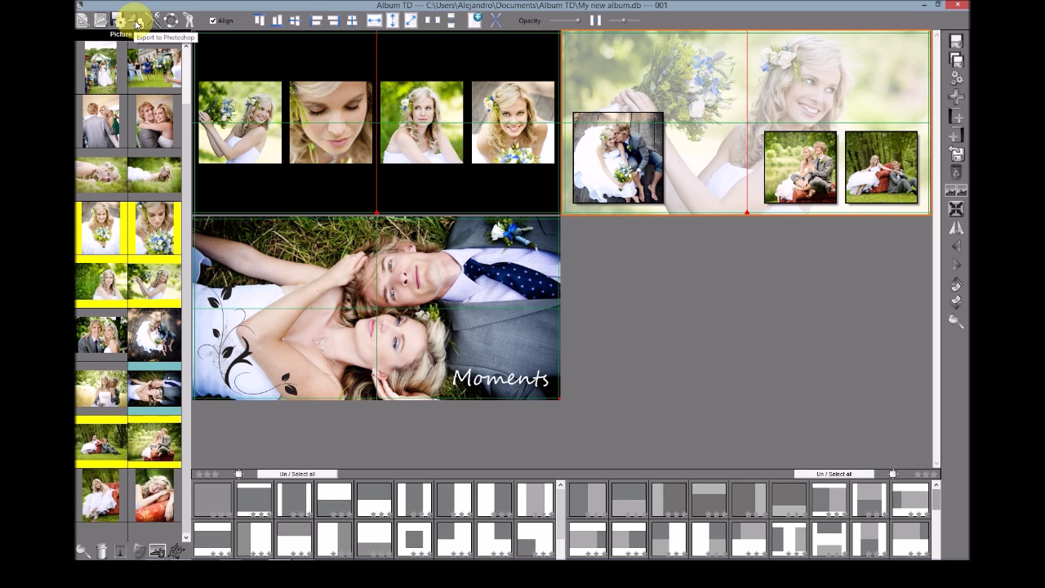
# Export sheets 0 to 2 to Photoshop files in a new folder named PSD inside "My new album"
pyautogui.click(139, 22)
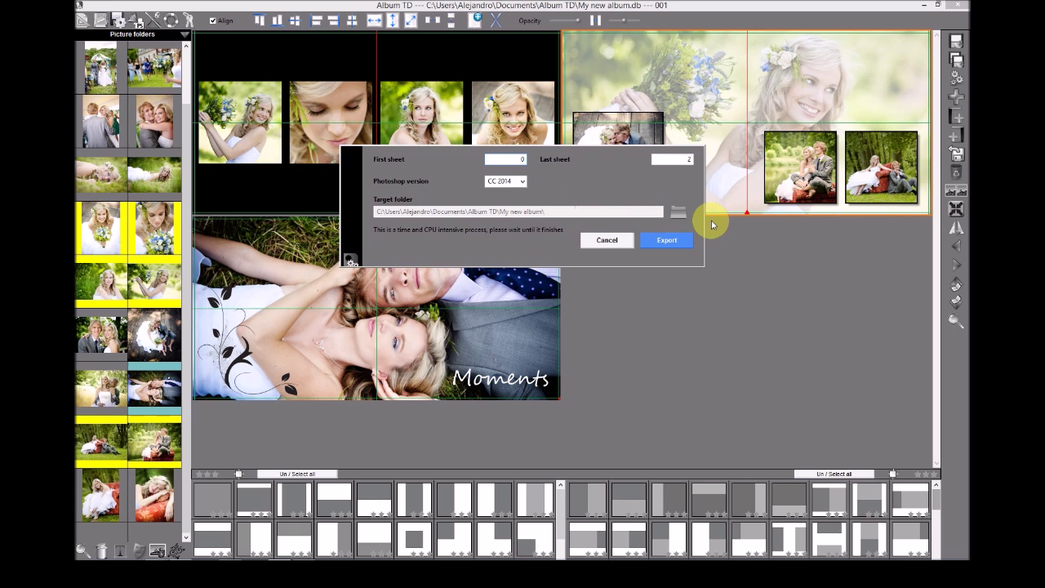
pyautogui.click(683, 216)
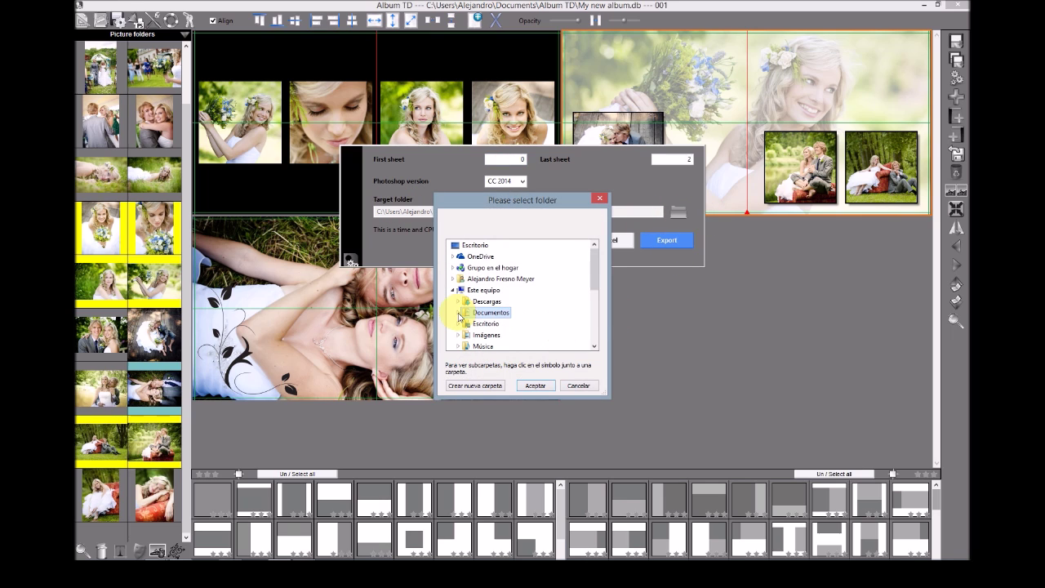
pyautogui.click(490, 313)
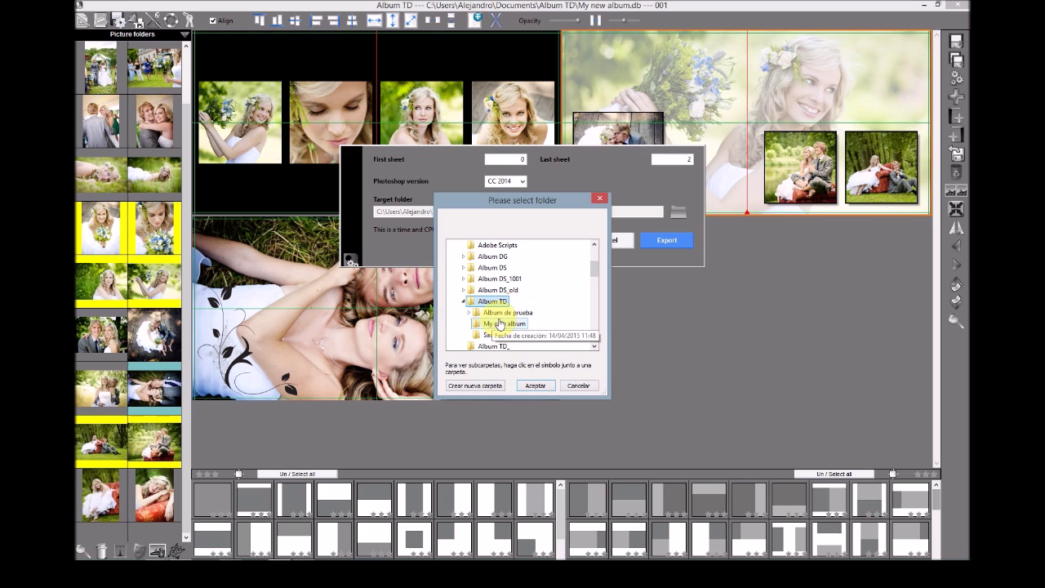
pyautogui.click(504, 324)
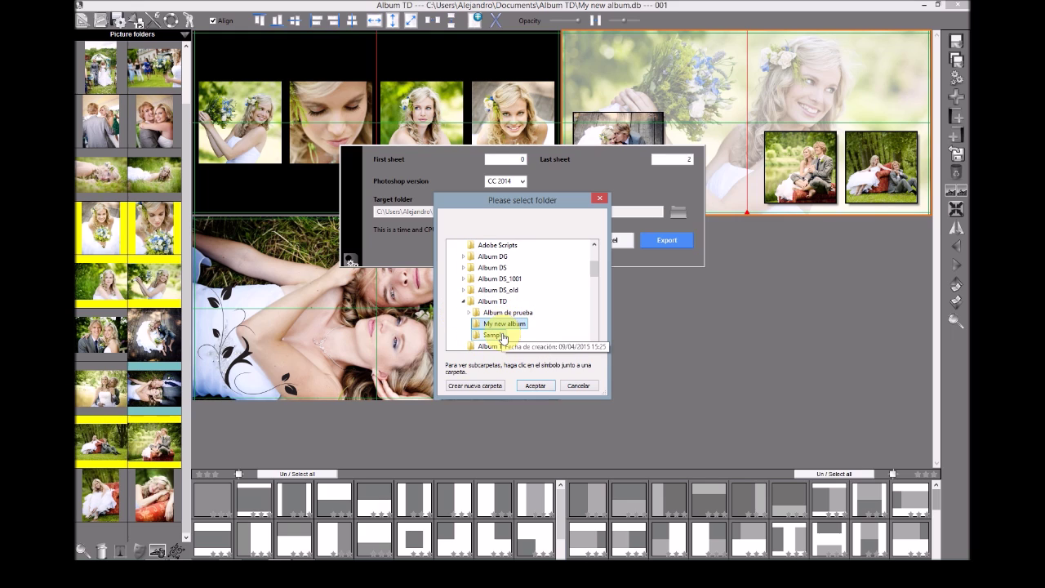
pyautogui.click(485, 387)
pyautogui.write('PSD')
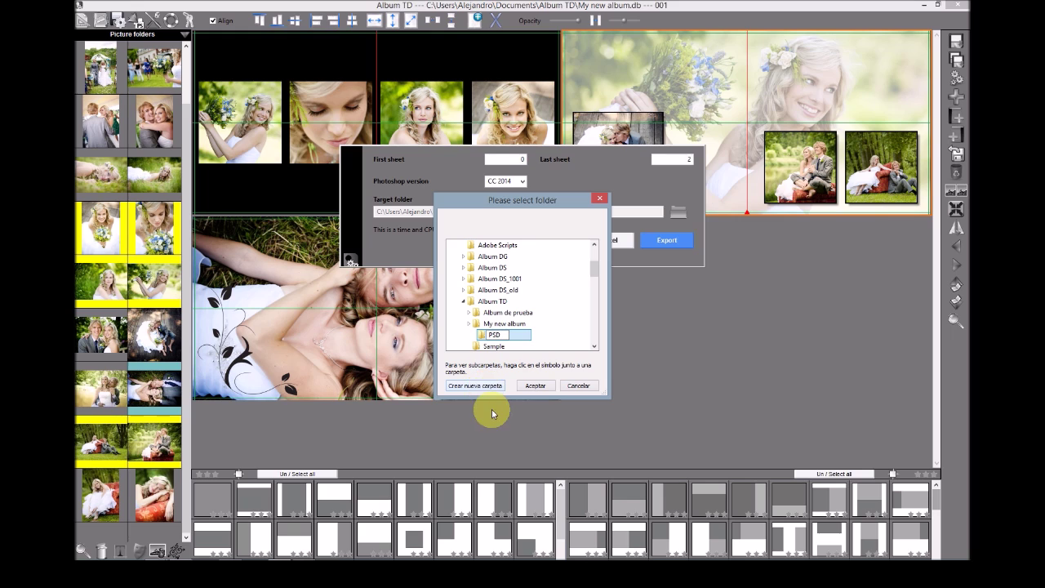
pyautogui.click(537, 386)
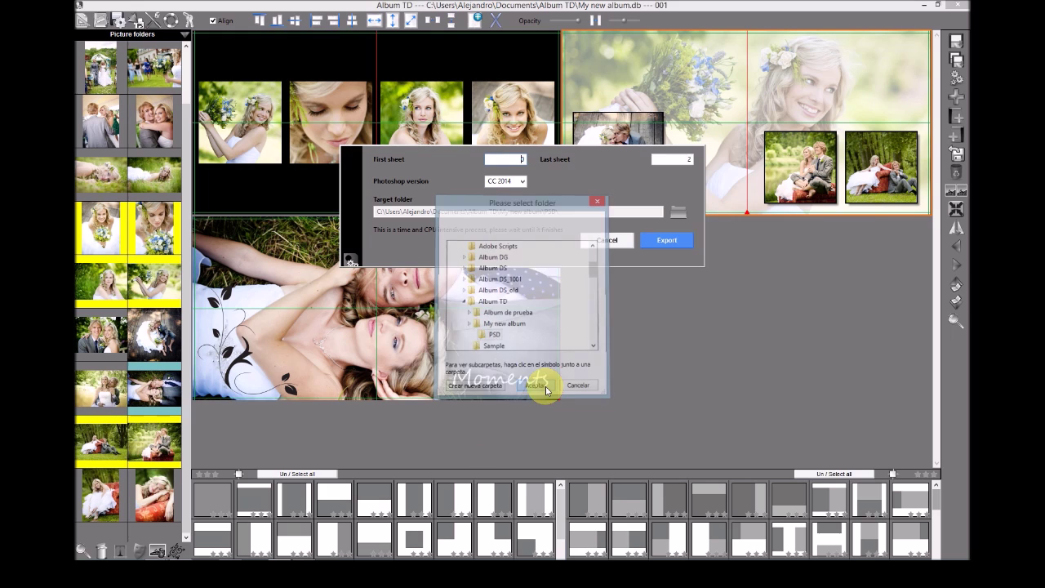
pyautogui.click(663, 239)
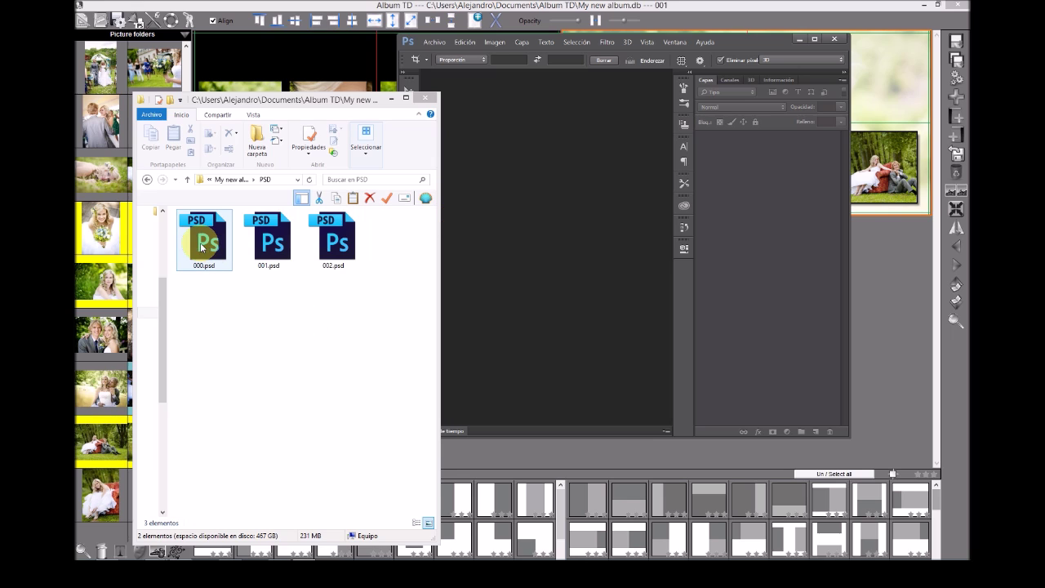
# Open the exported 001.psd in Photoshop, maximize the window and enlarge the sheet to 16.67%
pyautogui.click(333, 237)
pyautogui.moveTo(270, 239); pyautogui.dragTo(545, 227)
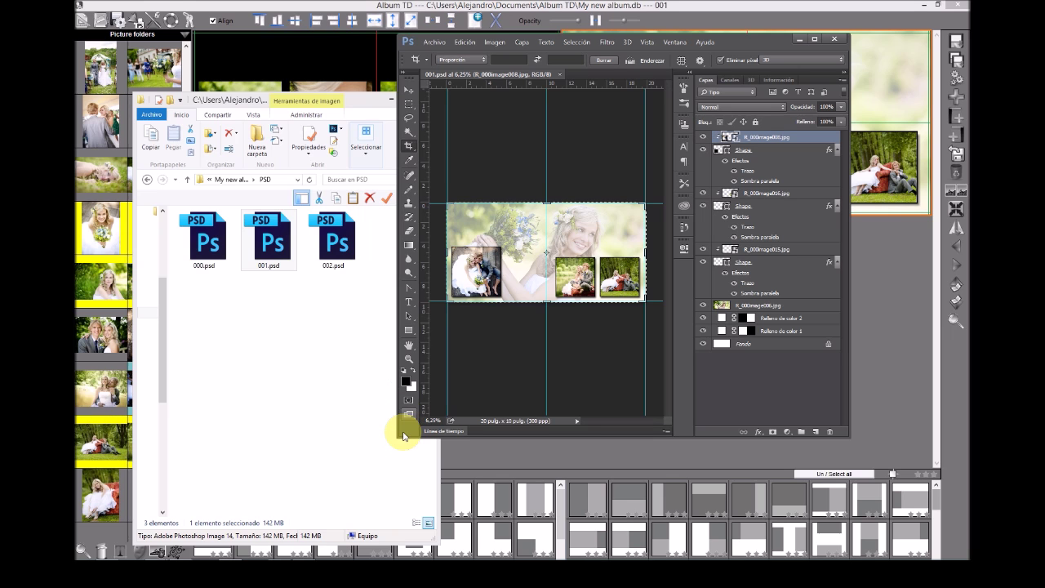
pyautogui.doubleClick(736, 40)
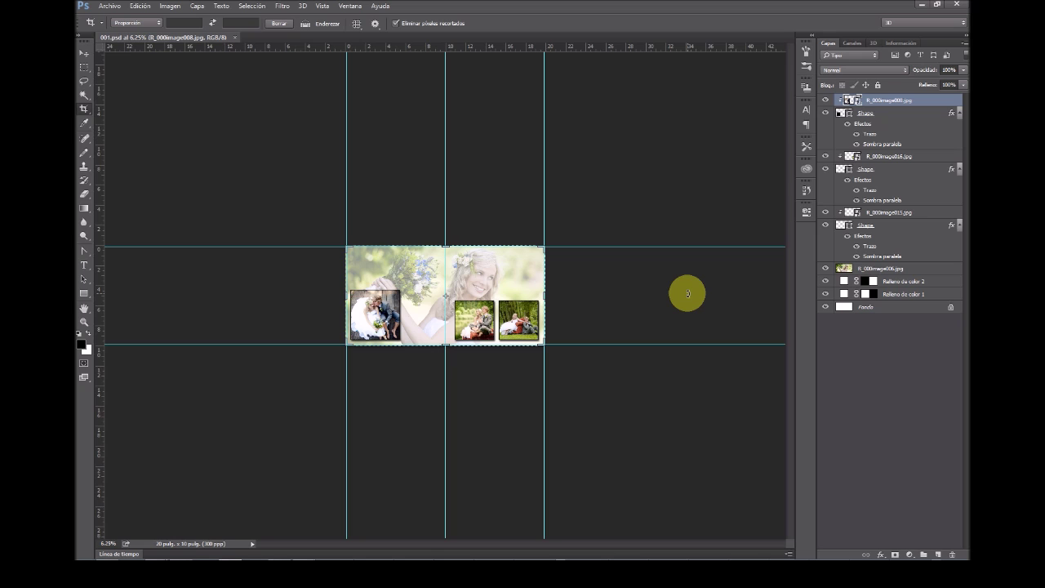
pyautogui.hotkey('ctrl', '+')
pyautogui.hotkey('ctrl', '+')
pyautogui.hotkey('ctrl', '+')
pyautogui.hotkey('ctrl', '+')
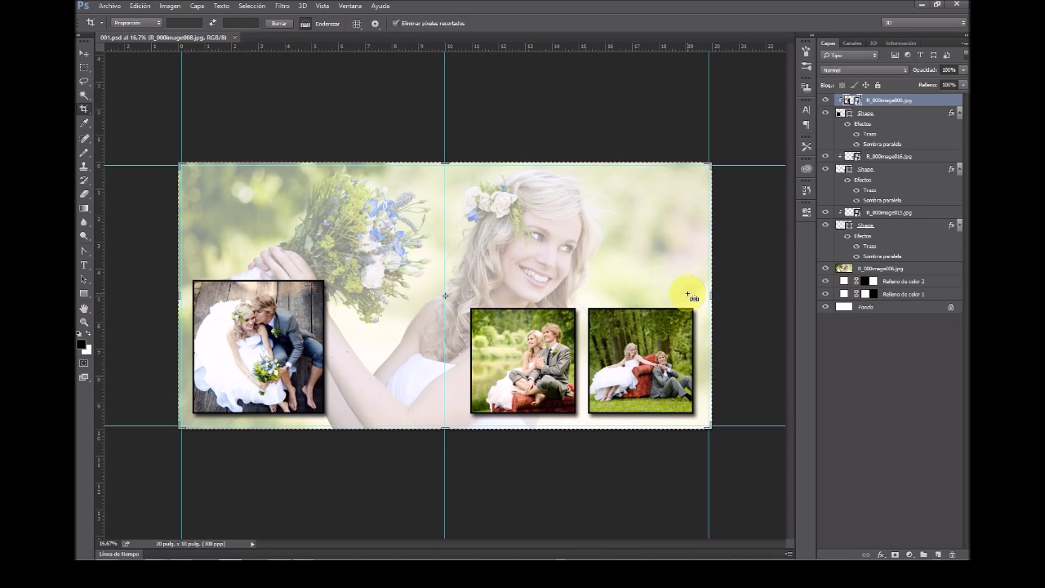
pyautogui.hotkey('ctrl', '-')
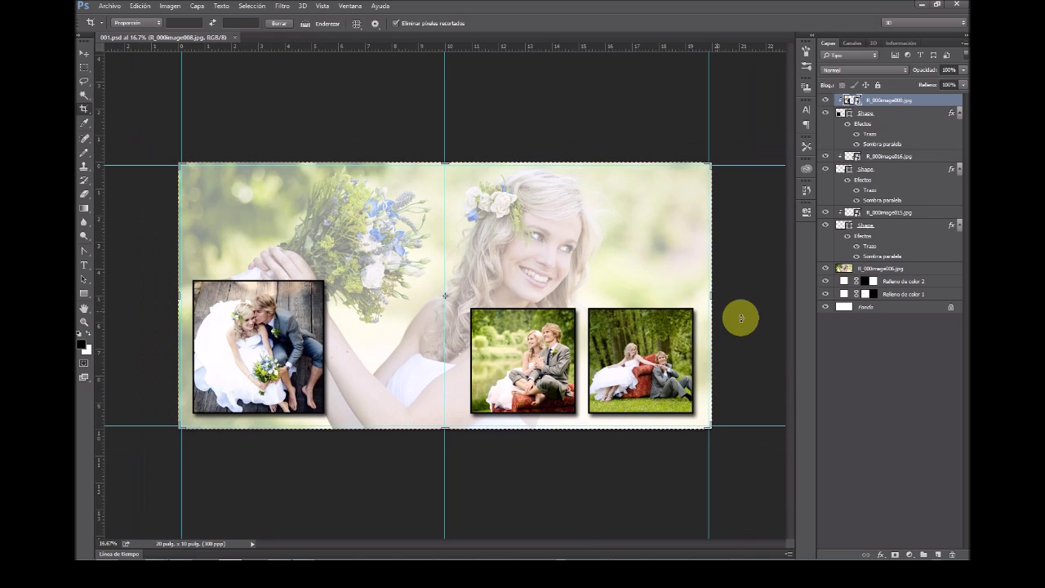
# Examine the layers of 001.psd with the Move tool, selecting the clipped couple picture, "Relleno de color 1" and the background picture
pyautogui.click(866, 119)
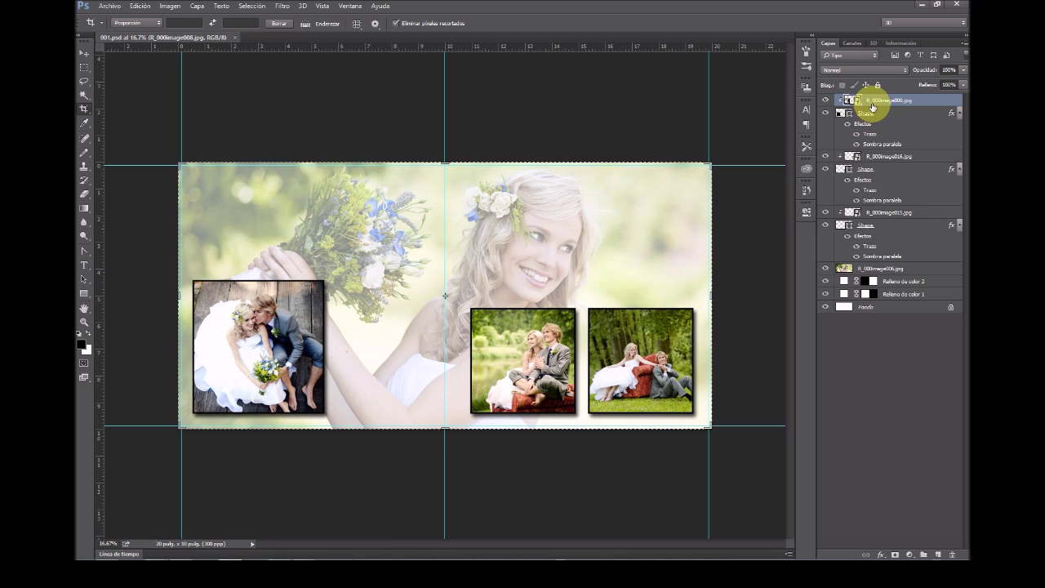
pyautogui.click(875, 101)
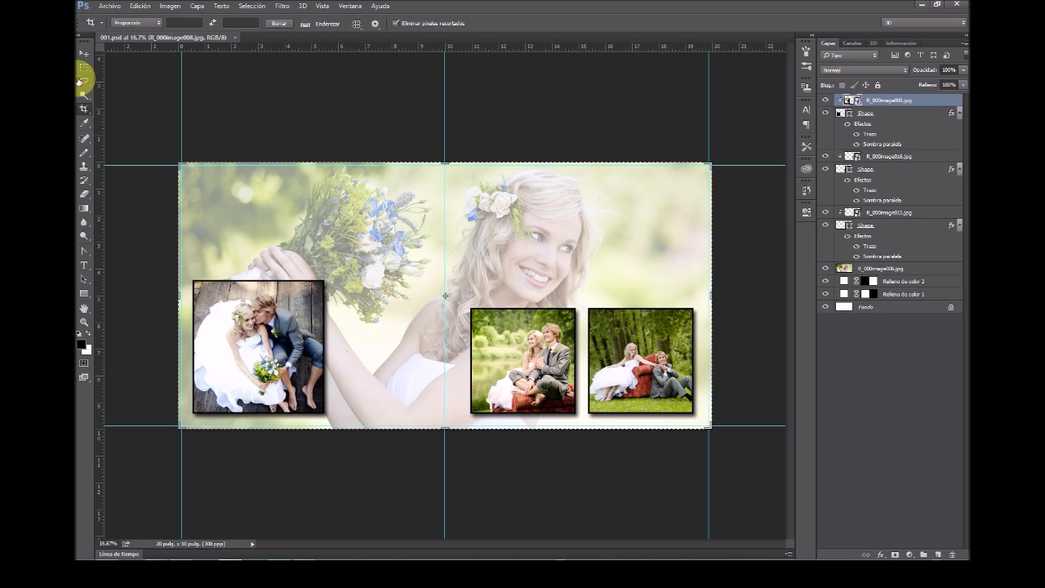
pyautogui.click(84, 53)
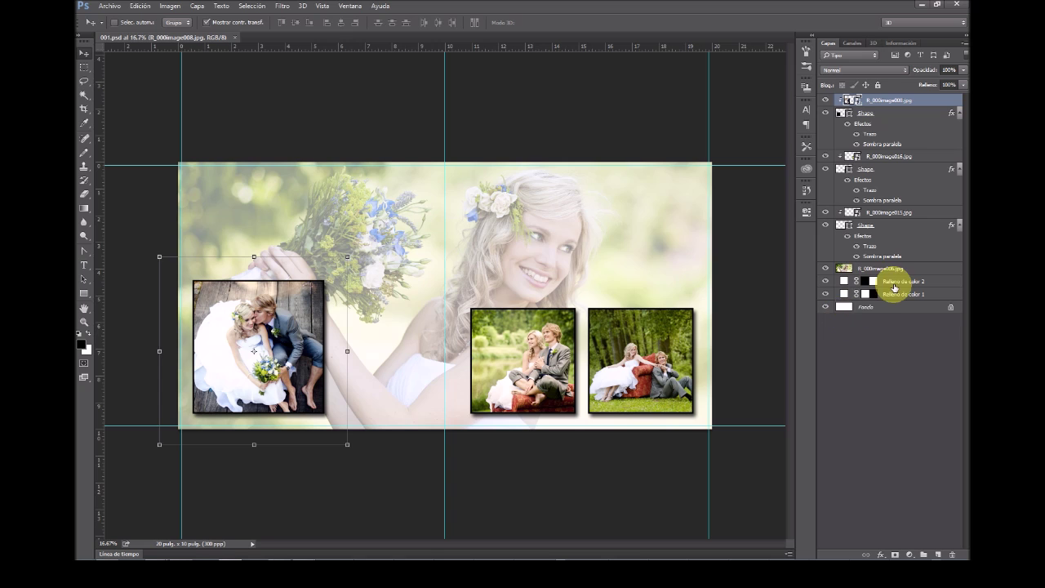
pyautogui.click(896, 292)
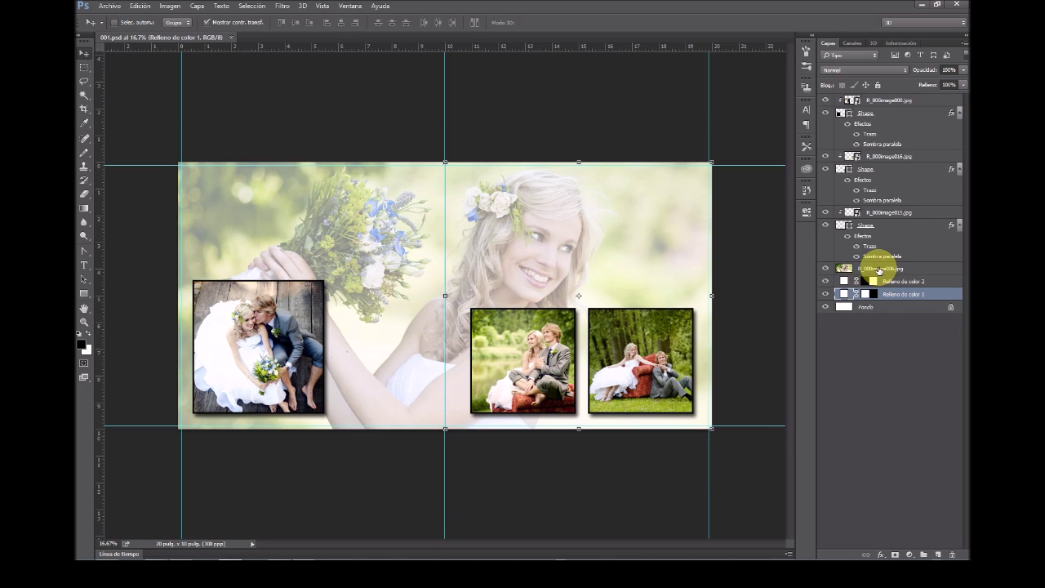
pyautogui.click(879, 270)
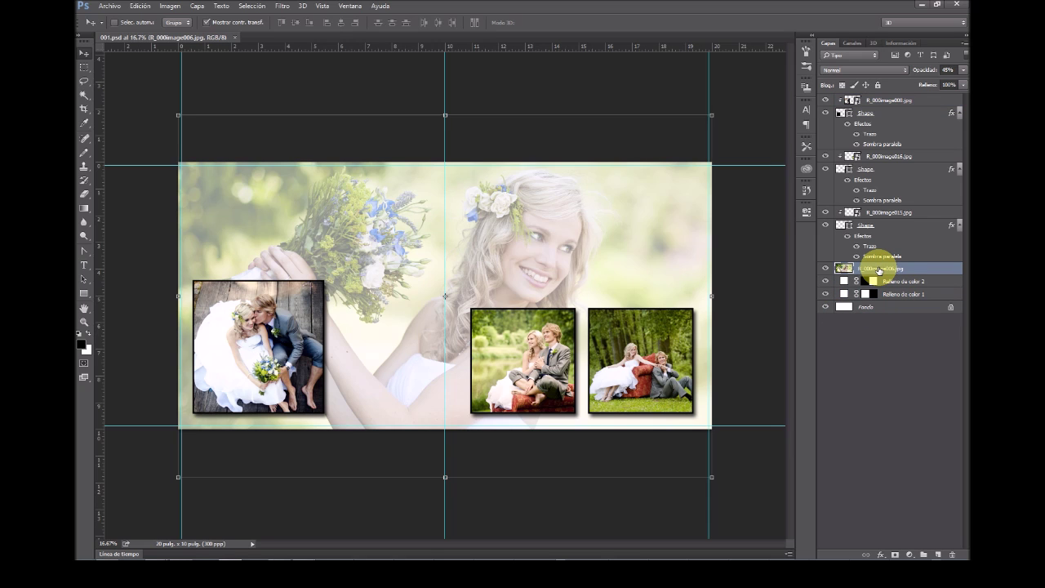
# Restore the Photoshop window to its smaller size and place it beside the album's second sheet for comparison
pyautogui.doubleClick(484, 9)
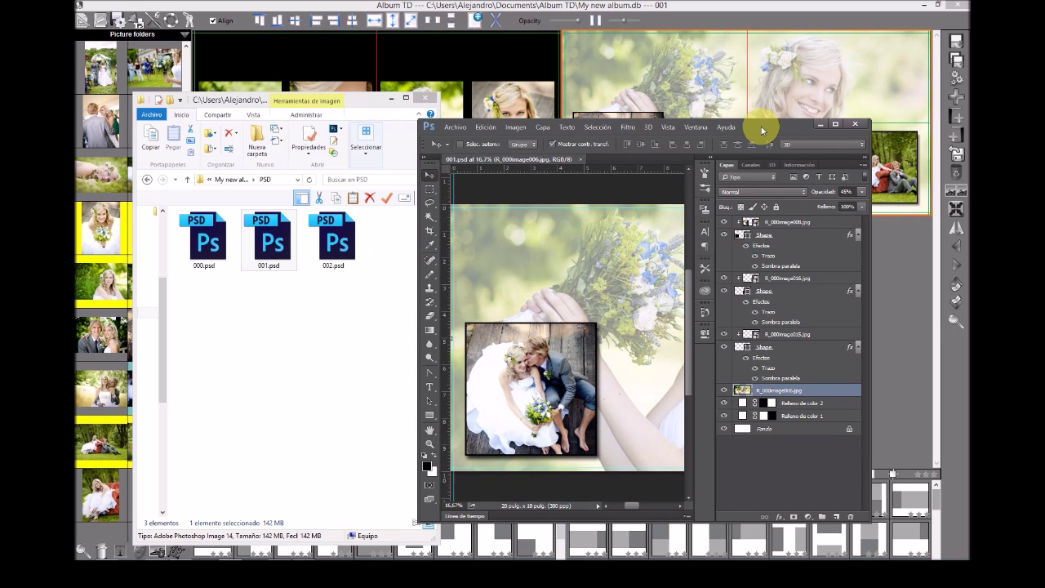
pyautogui.moveTo(752, 134); pyautogui.dragTo(443, 76)
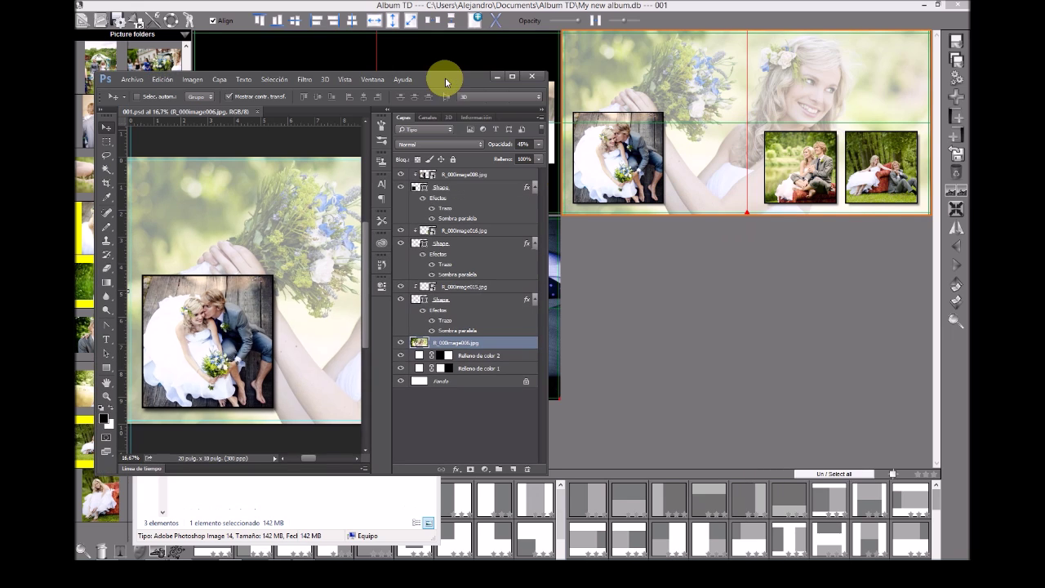
# Widen the Photoshop window to compare the exported sheet with the album's second sheet, and return to Album TD
pyautogui.moveTo(545, 472); pyautogui.dragTo(746, 495)
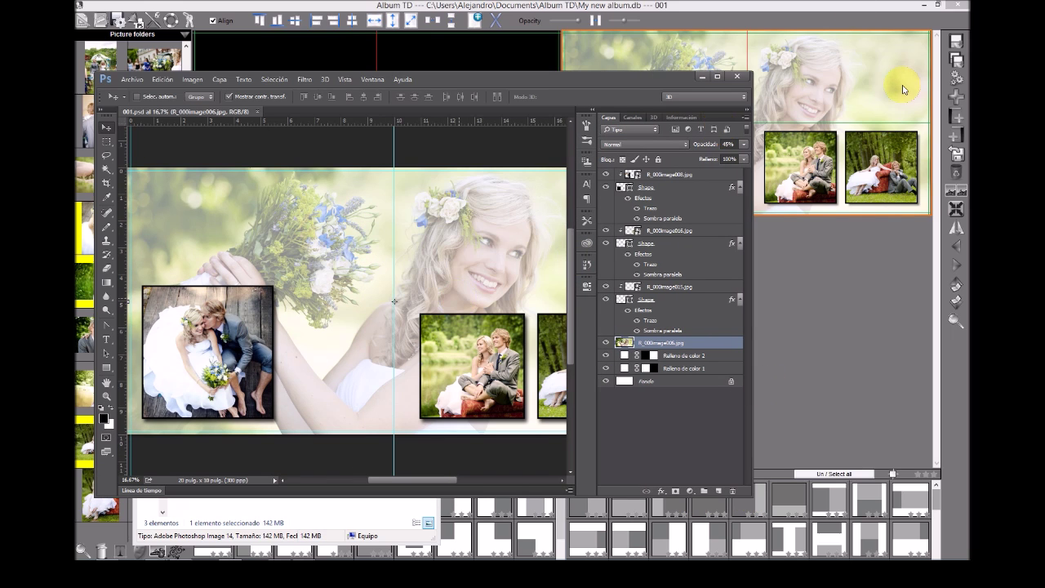
pyautogui.hotkey('alt', 'Tab')
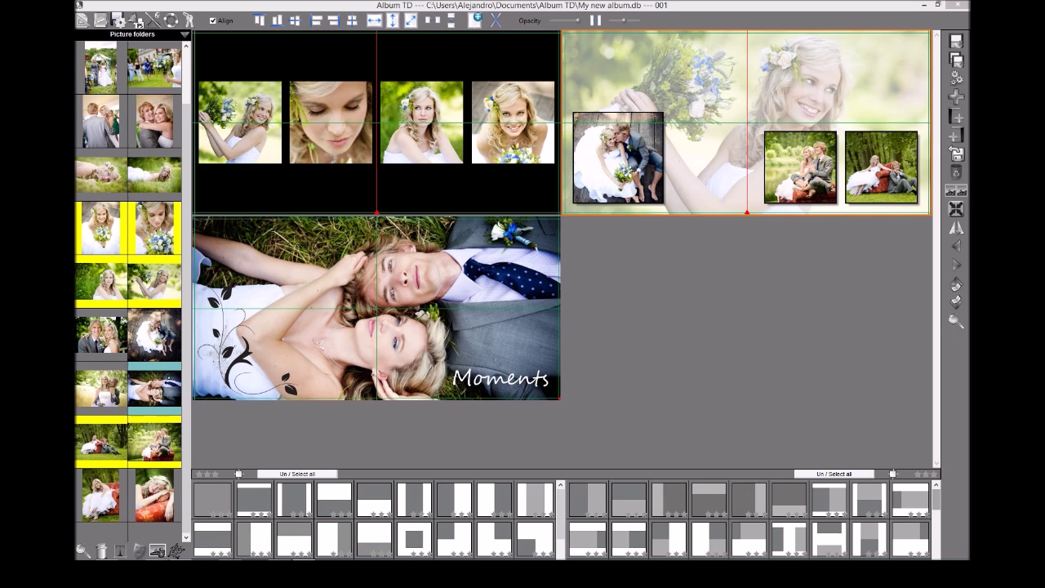
# Try the Black and white effect on the second sheet's framed couple picture and switch it off again
pyautogui.rightClick(615, 157)
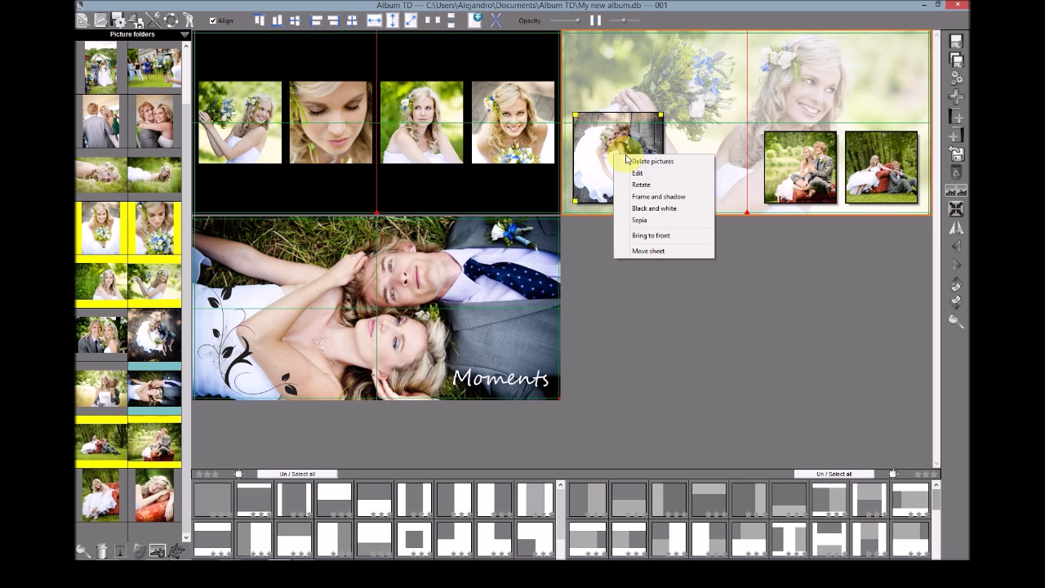
pyautogui.click(649, 208)
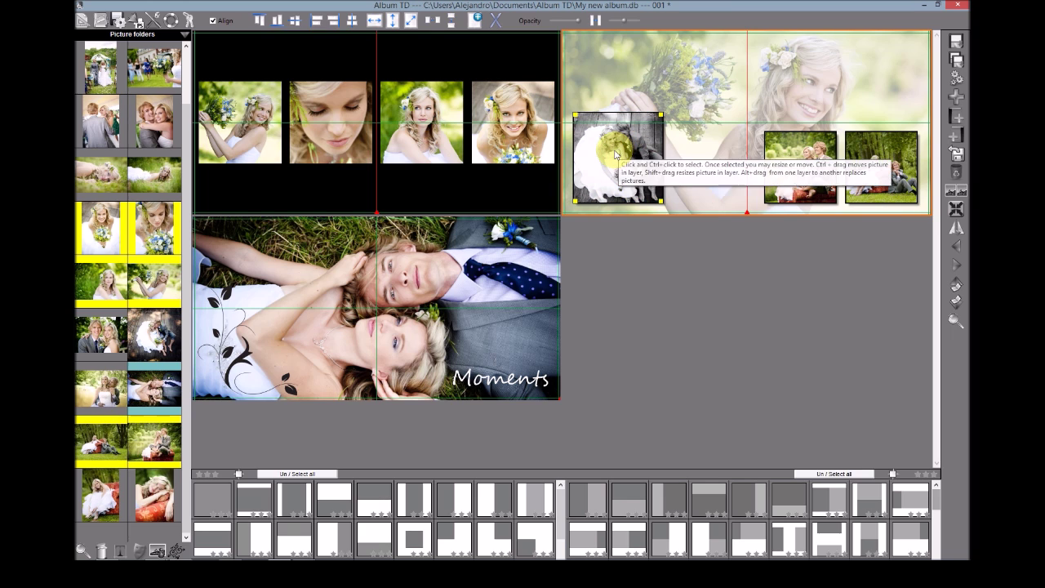
pyautogui.rightClick(617, 154)
pyautogui.click(642, 206)
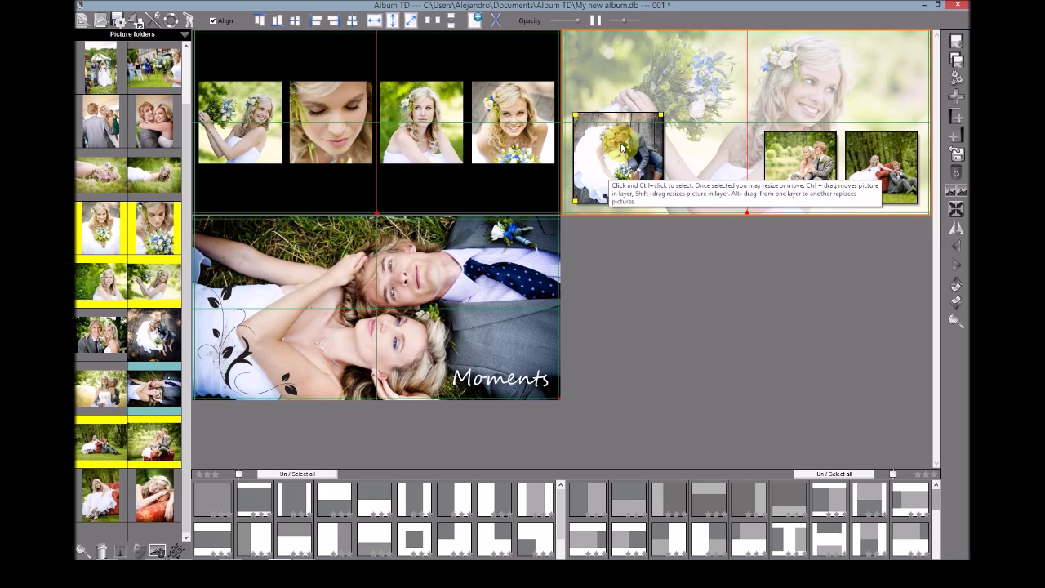
# Check the picture editor option in the program settings and open the second sheet's framed couple picture for editing in Photoshop
pyautogui.click(154, 22)
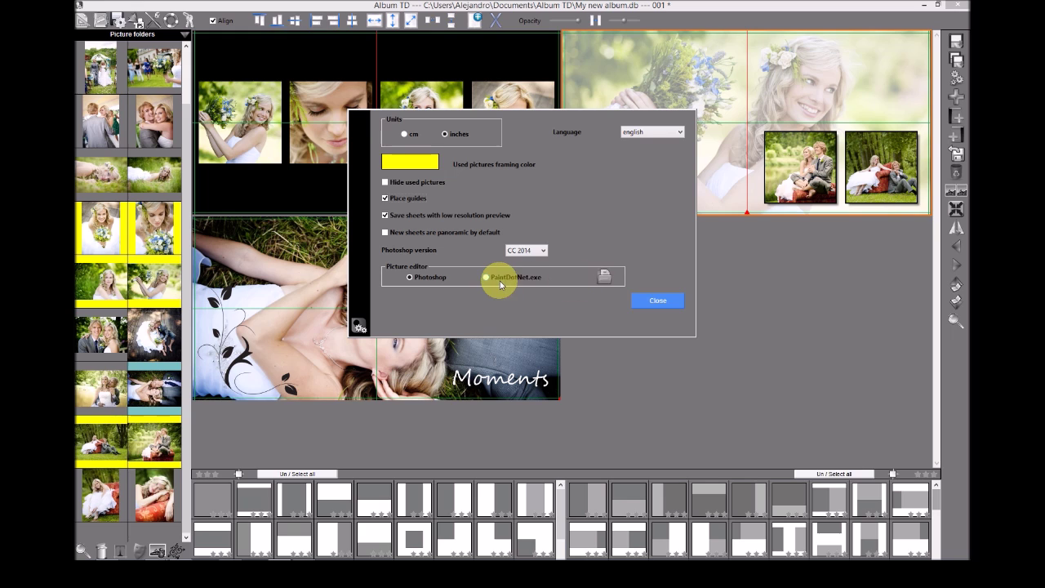
pyautogui.click(666, 304)
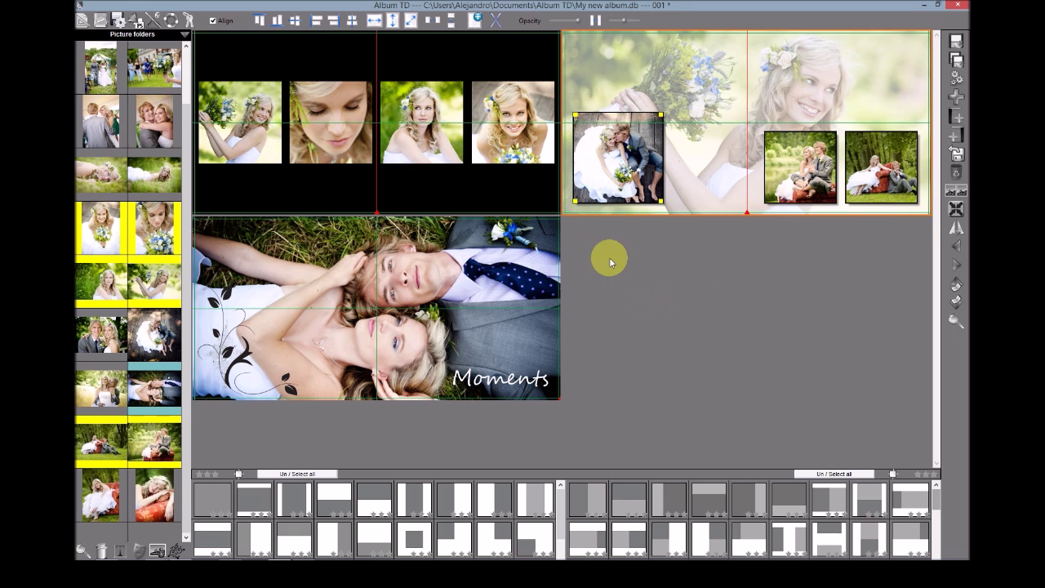
pyautogui.rightClick(619, 144)
pyautogui.click(650, 165)
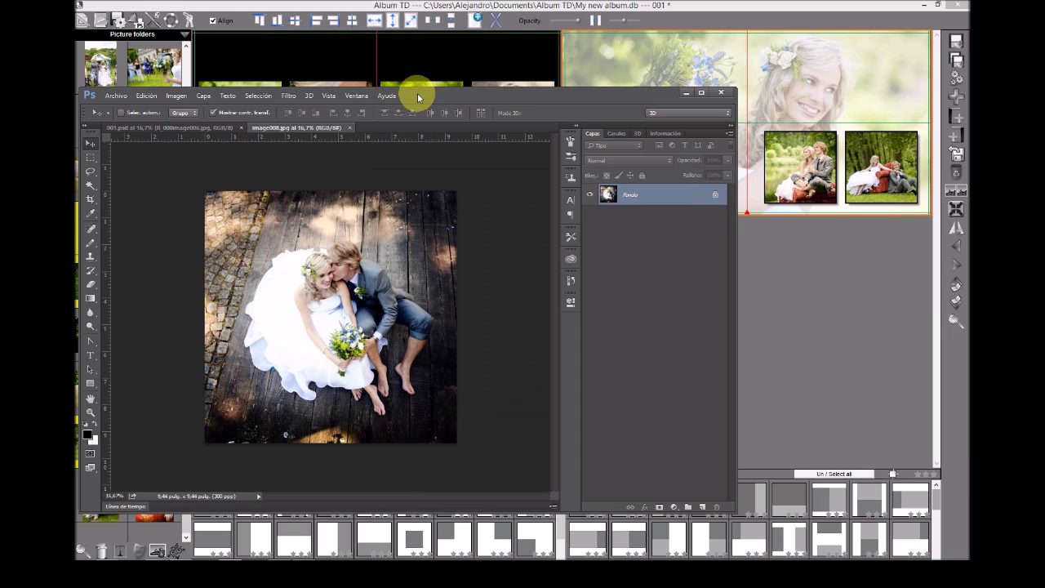
# Invert the colours of image008.jpg with the Invertir adjustment
pyautogui.moveTo(415, 93); pyautogui.dragTo(419, 105)
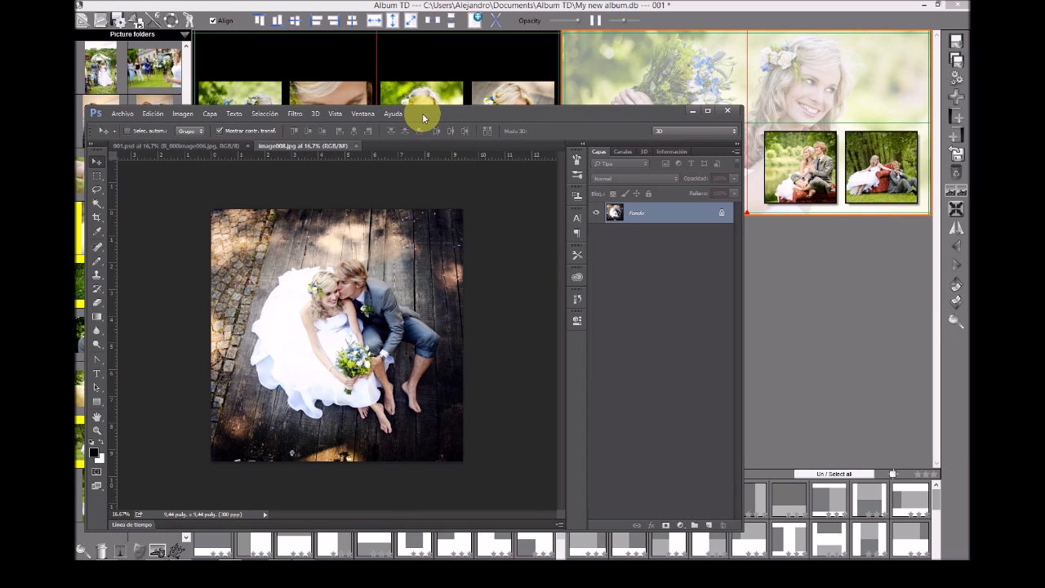
pyautogui.click(182, 115)
pyautogui.moveTo(197, 140)
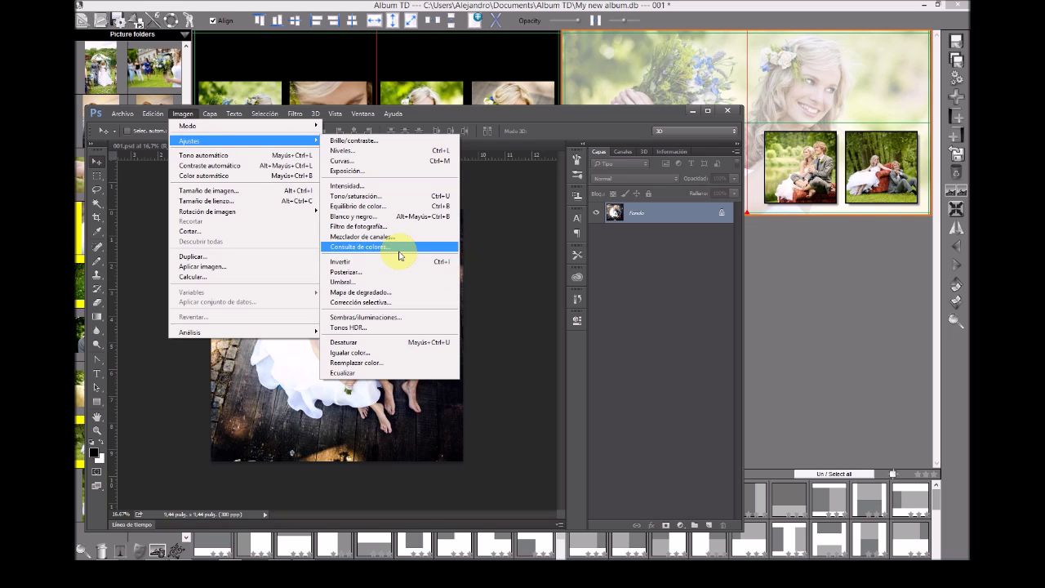
pyautogui.click(399, 266)
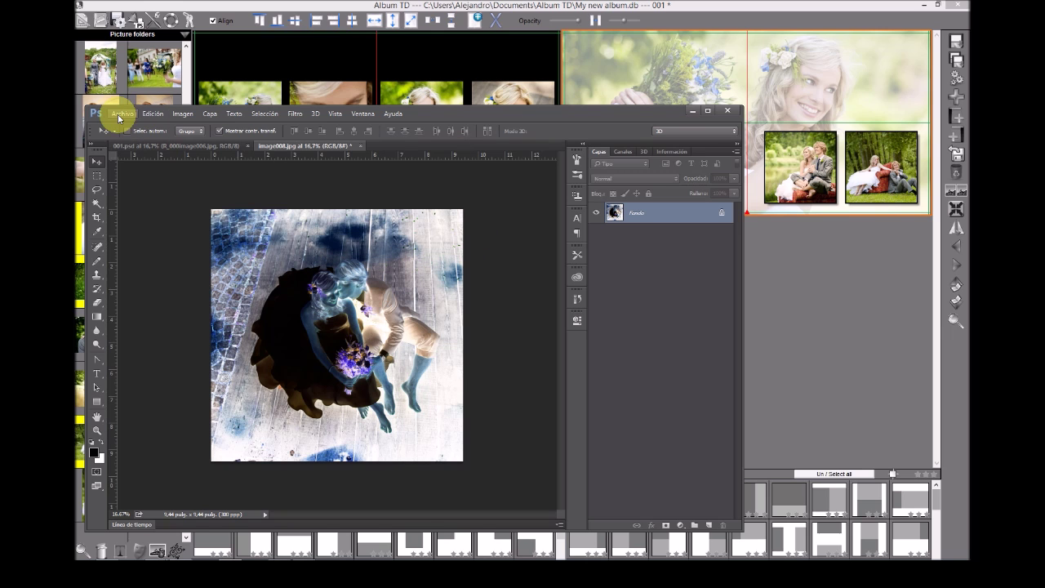
# Save the inverted image008.jpg and minimize Photoshop to return to the album
pyautogui.moveTo(437, 113); pyautogui.dragTo(602, 178)
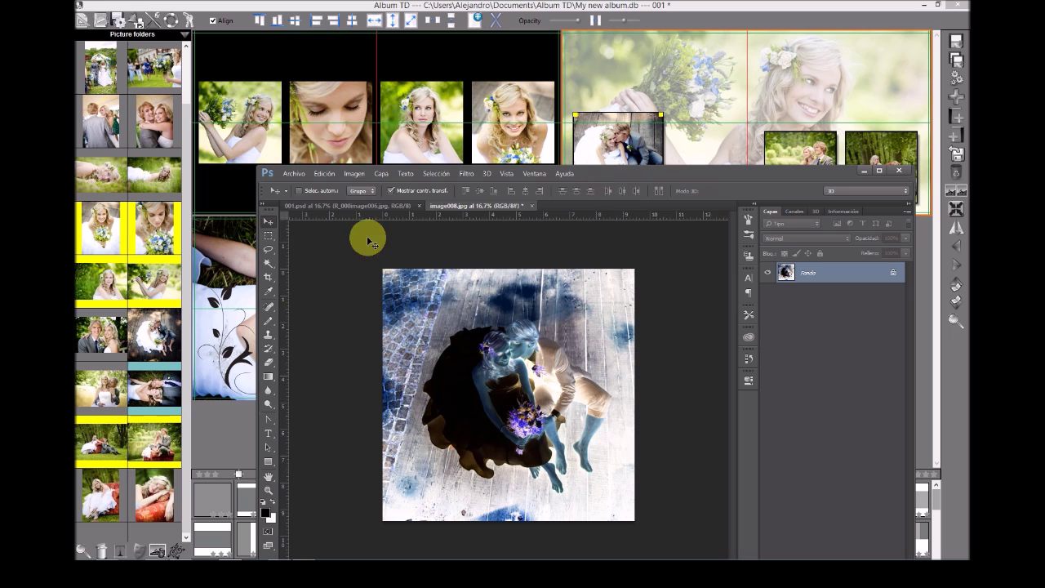
pyautogui.click(293, 173)
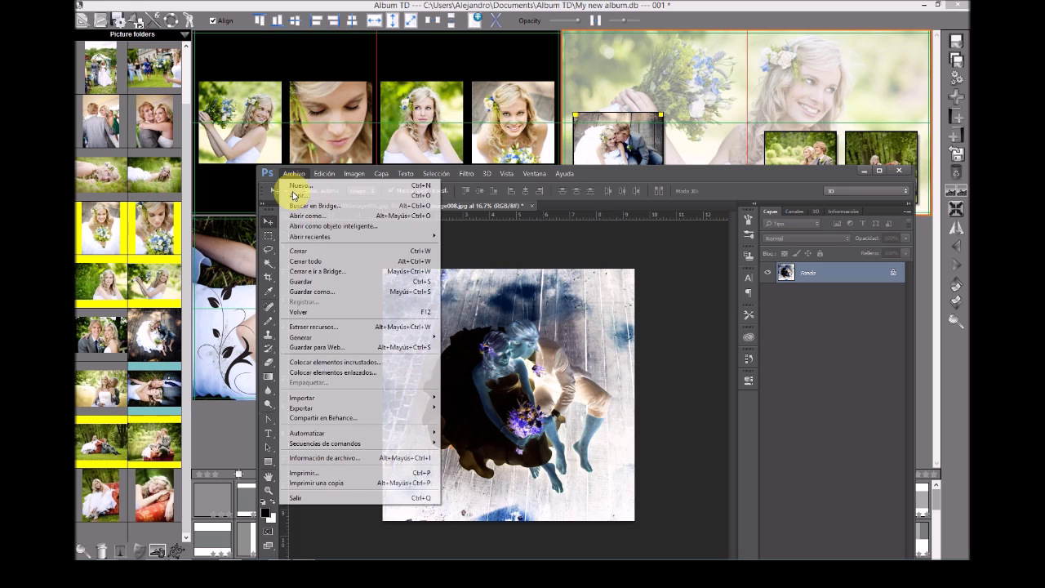
pyautogui.click(311, 282)
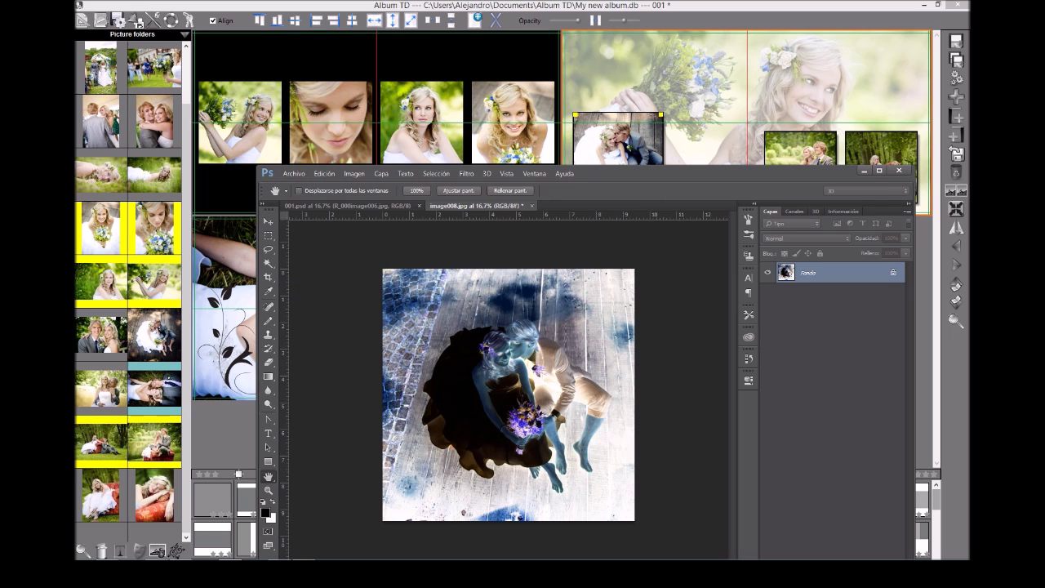
pyautogui.press('v')
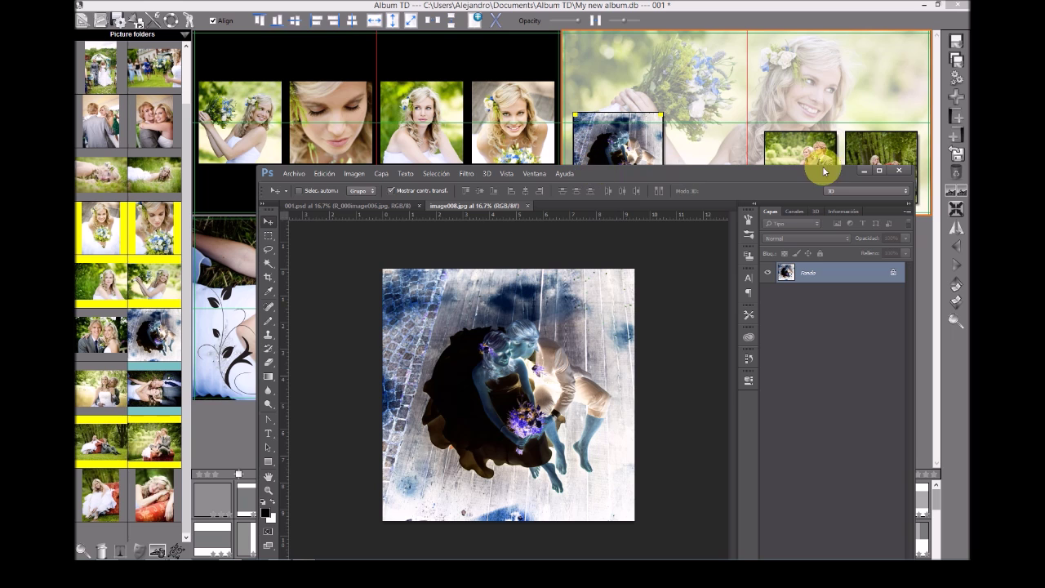
pyautogui.click(864, 170)
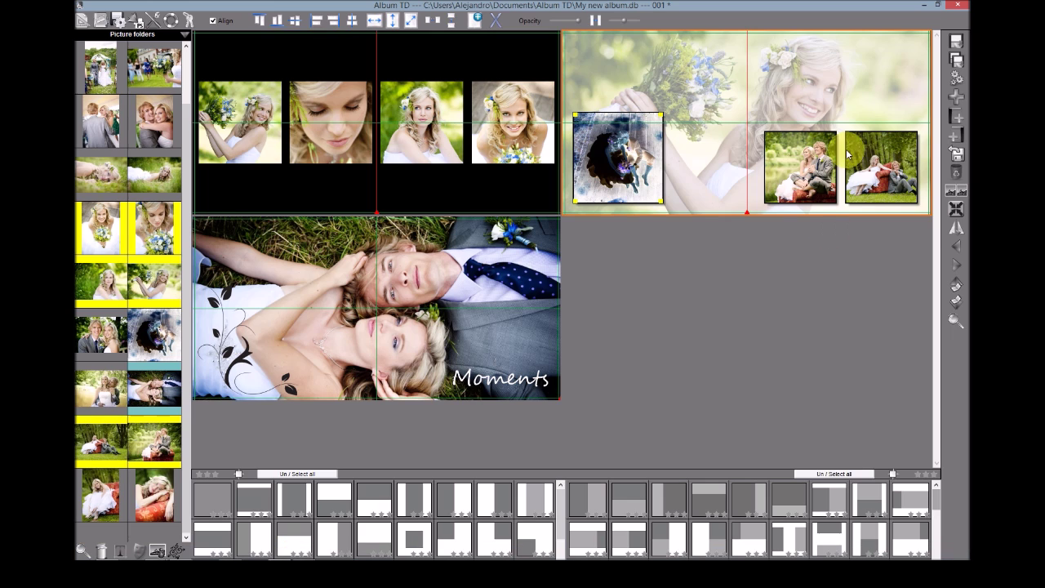
# Select the range of folder pictures from the outdoor ceremony shot to the bride leaning on the red sofa
pyautogui.click(92, 64)
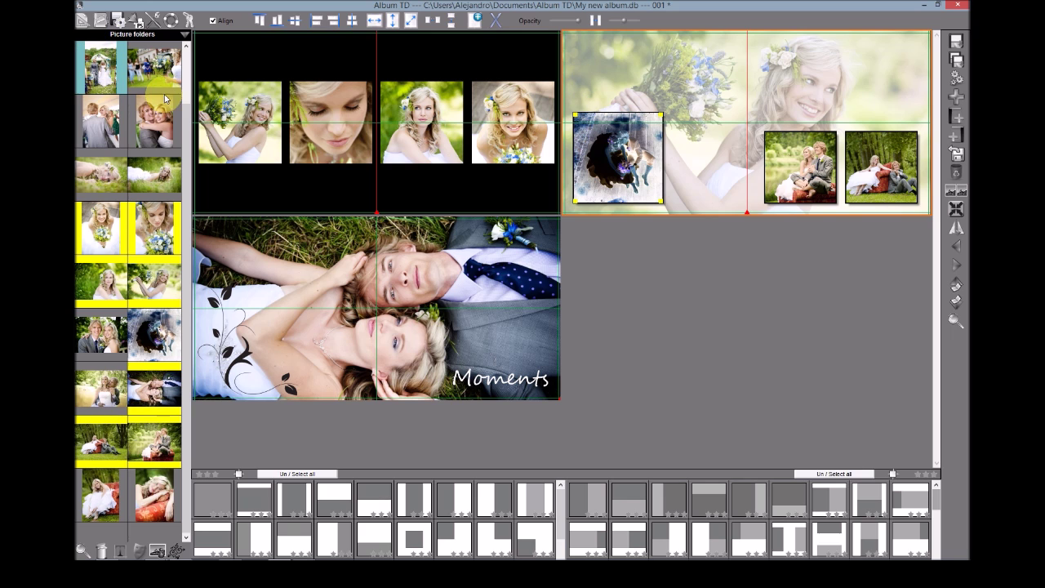
pyautogui.scroll(1, 187, 90)
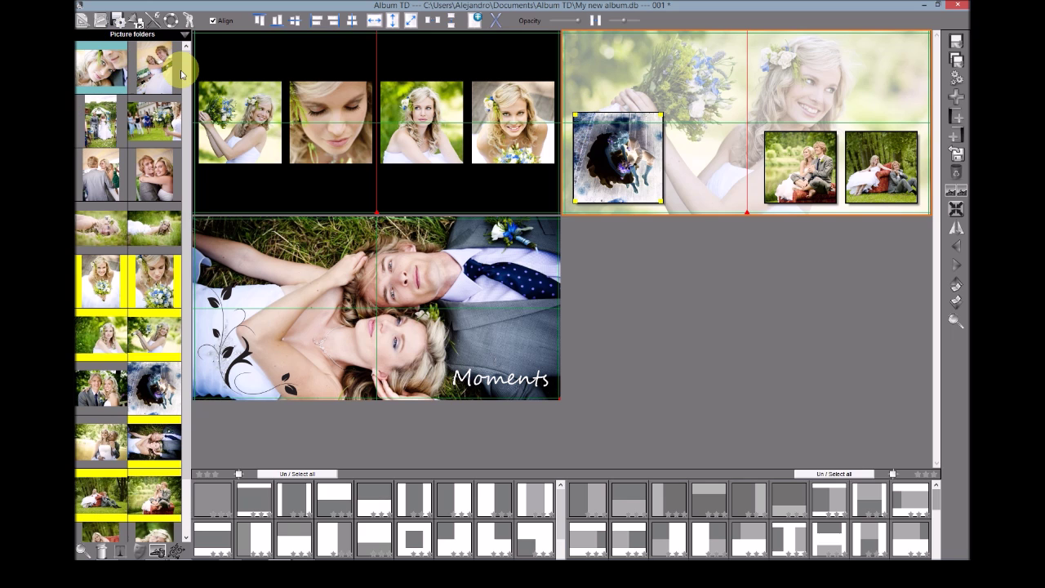
pyautogui.scroll(-1, 183, 155)
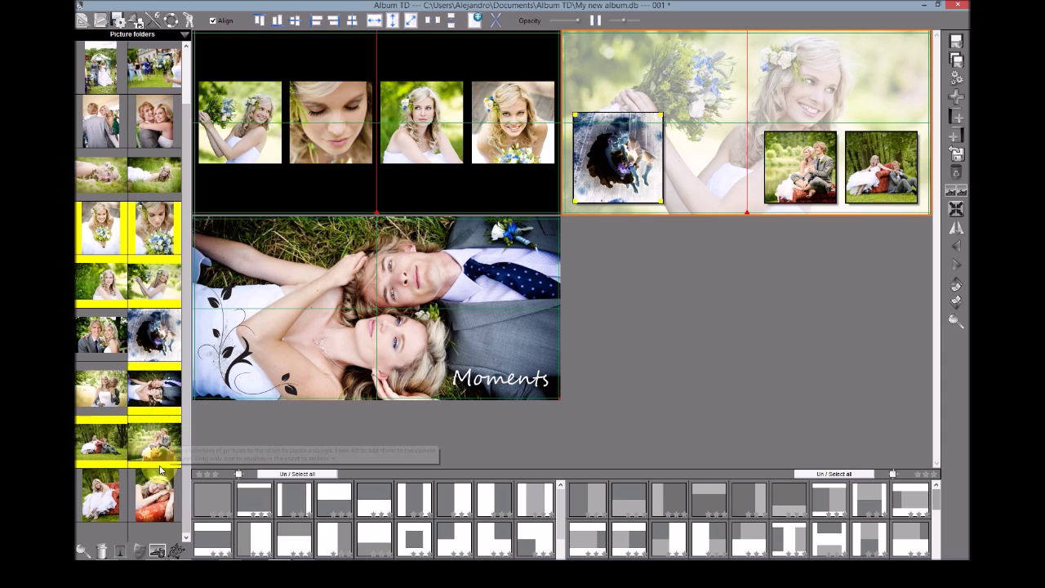
pyautogui.keyDown('shift'); pyautogui.click(150, 502); pyautogui.keyUp('shift')
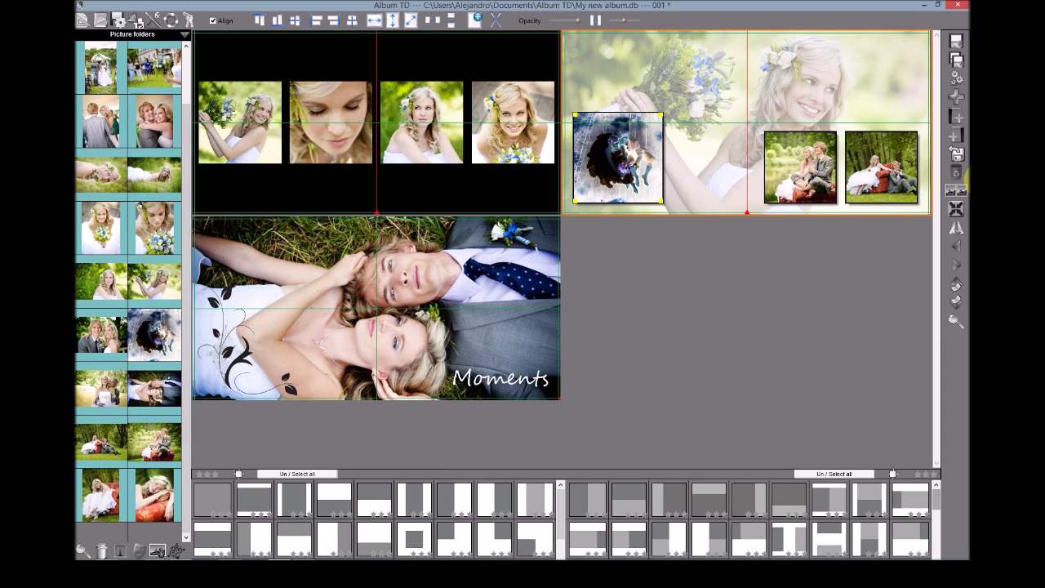
# Autodesign the whole album with 4 sheets, a 0.2 inch picture gap and 0.5 inch vertical and horizontal margins
pyautogui.click(957, 79)
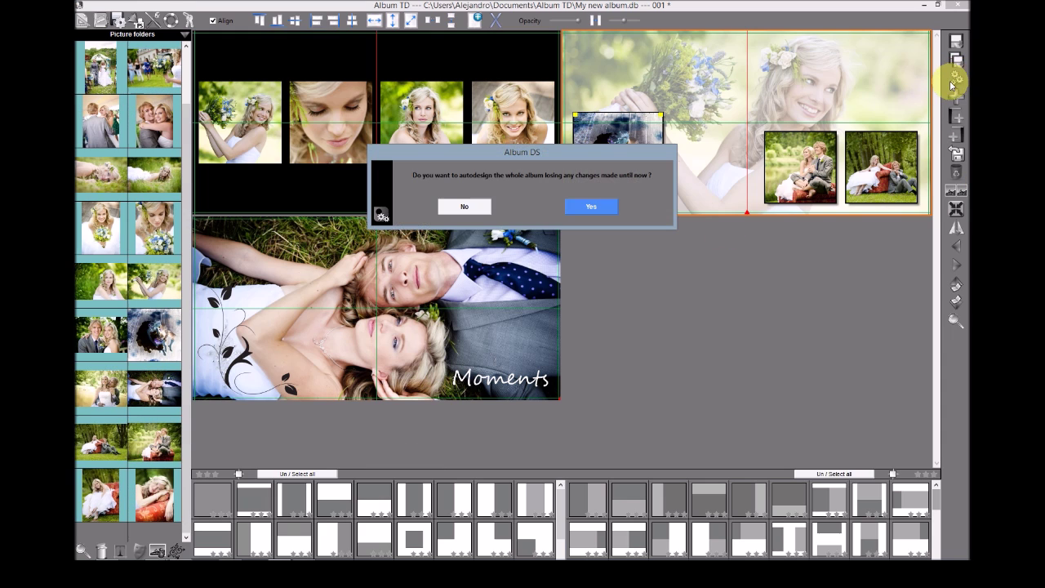
pyautogui.click(596, 208)
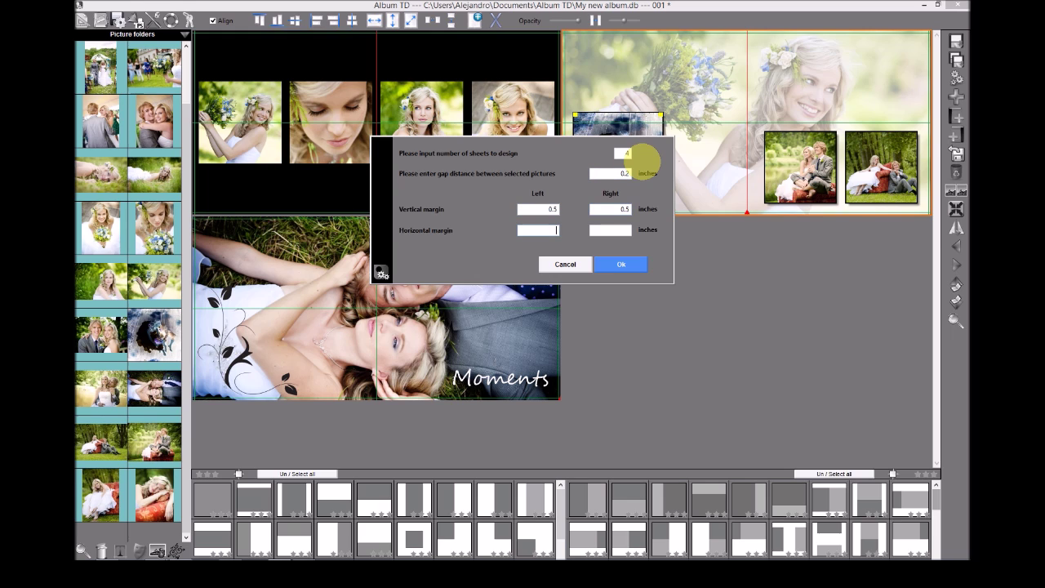
pyautogui.write('.5')
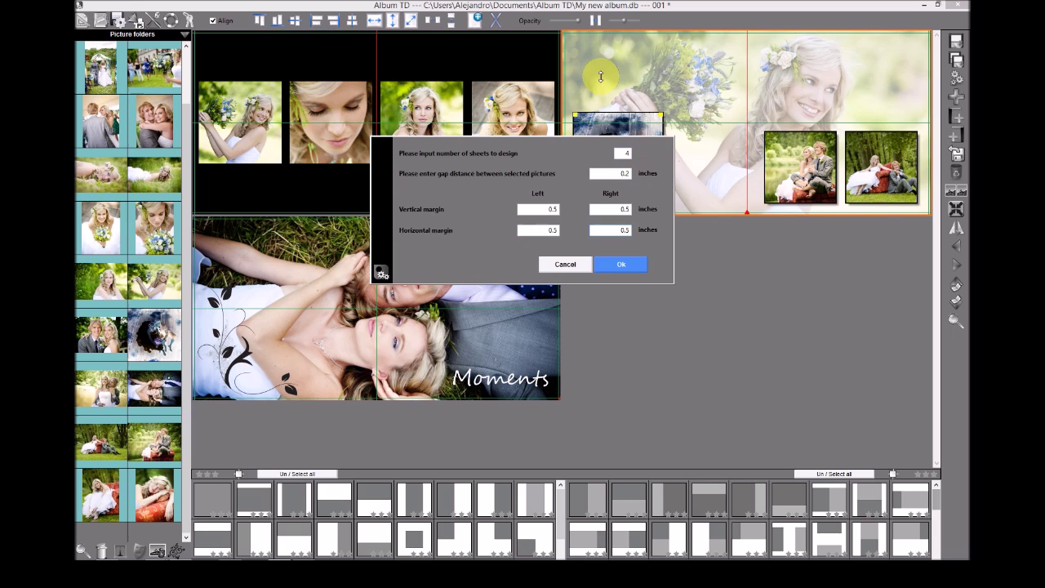
pyautogui.click(620, 266)
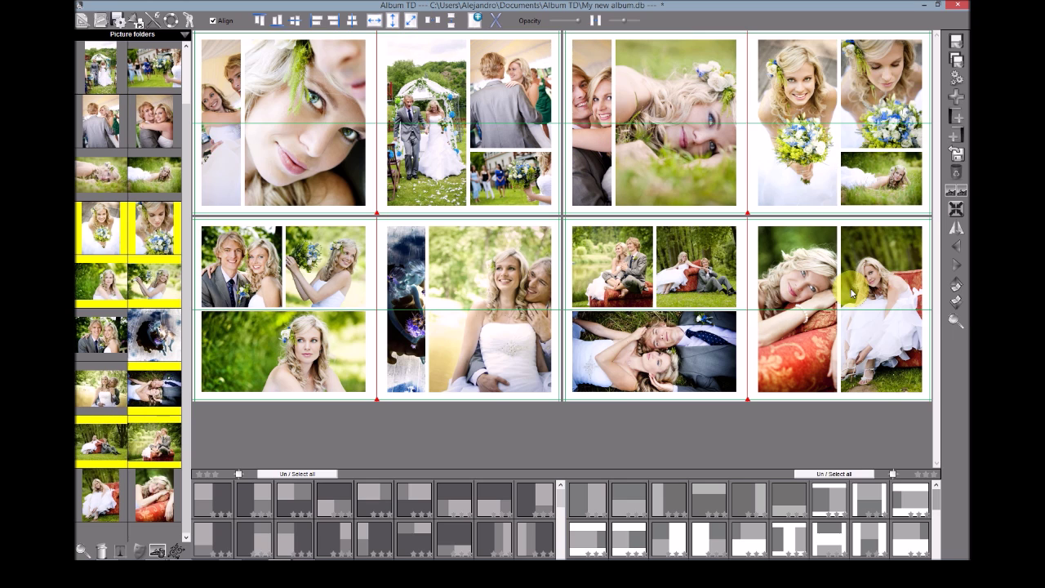
# Select one picture each on the first, second and fourth sheets and match their size to the first sheet's embracing couple picture
pyautogui.click(500, 63)
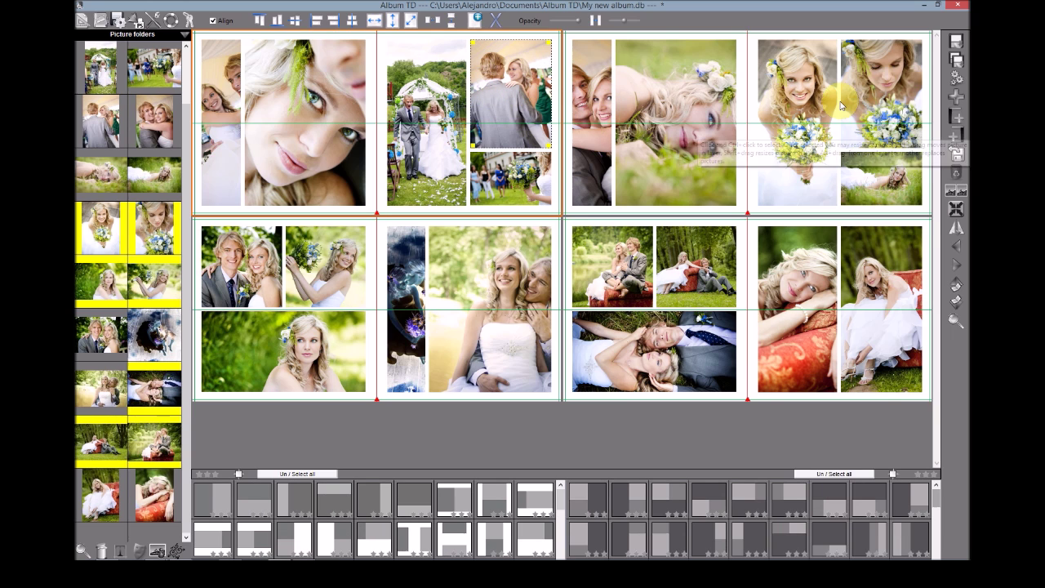
pyautogui.click(809, 100)
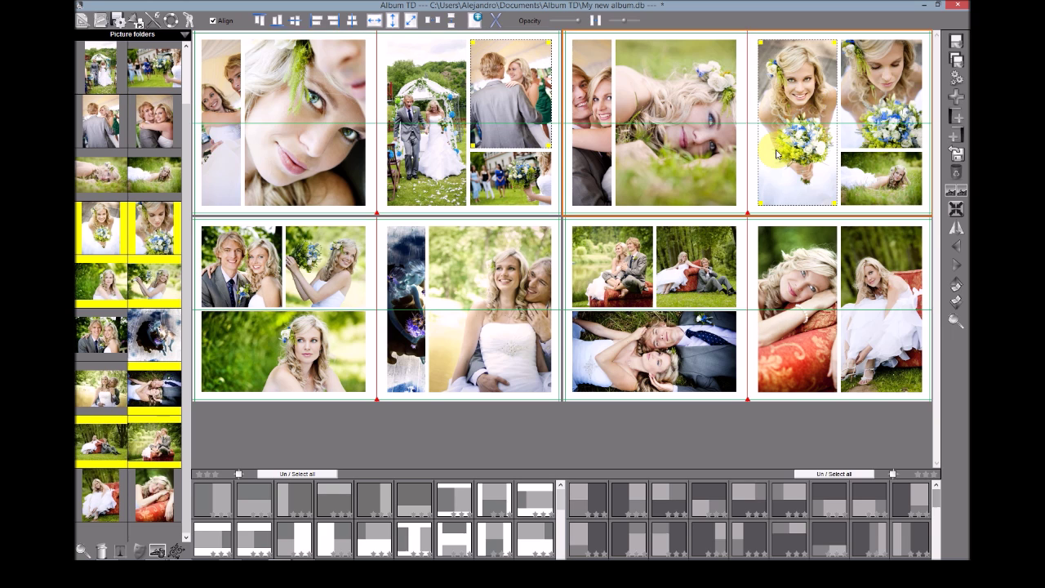
pyautogui.keyDown('ctrl'); pyautogui.click(803, 272); pyautogui.keyUp('ctrl')
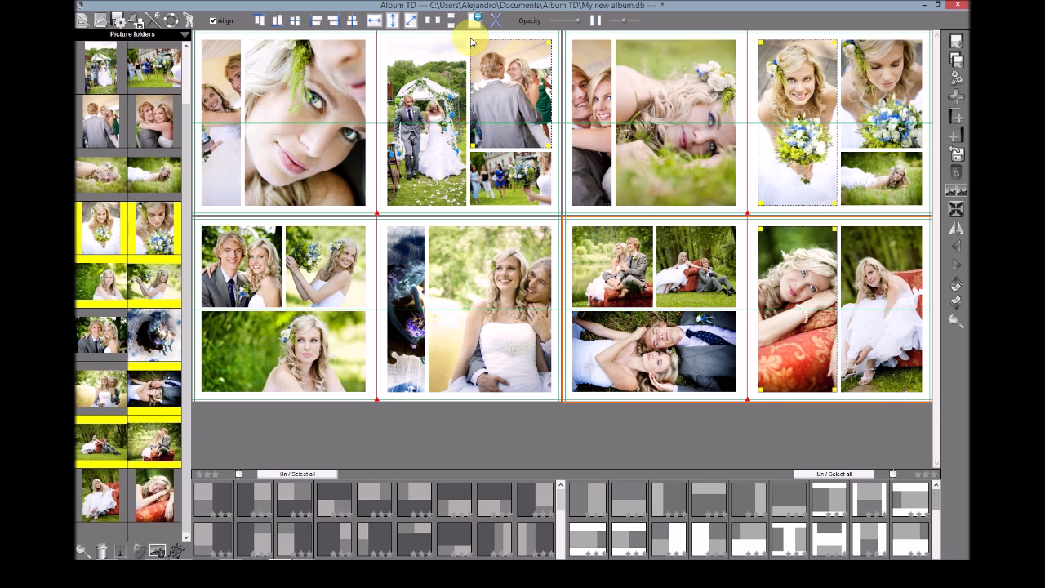
pyautogui.keyDown('ctrl'); pyautogui.click(510, 72); pyautogui.keyUp('ctrl')
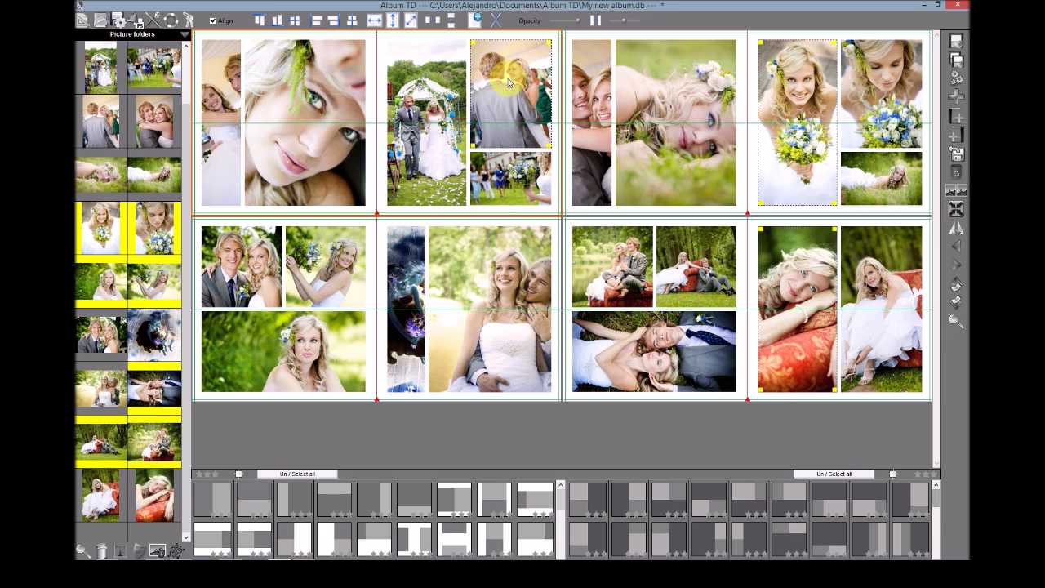
pyautogui.moveTo(508, 82)
pyautogui.mouseDown()
pyautogui.moveTo(474, 71)
pyautogui.moveTo(507, 75)
pyautogui.mouseUp()
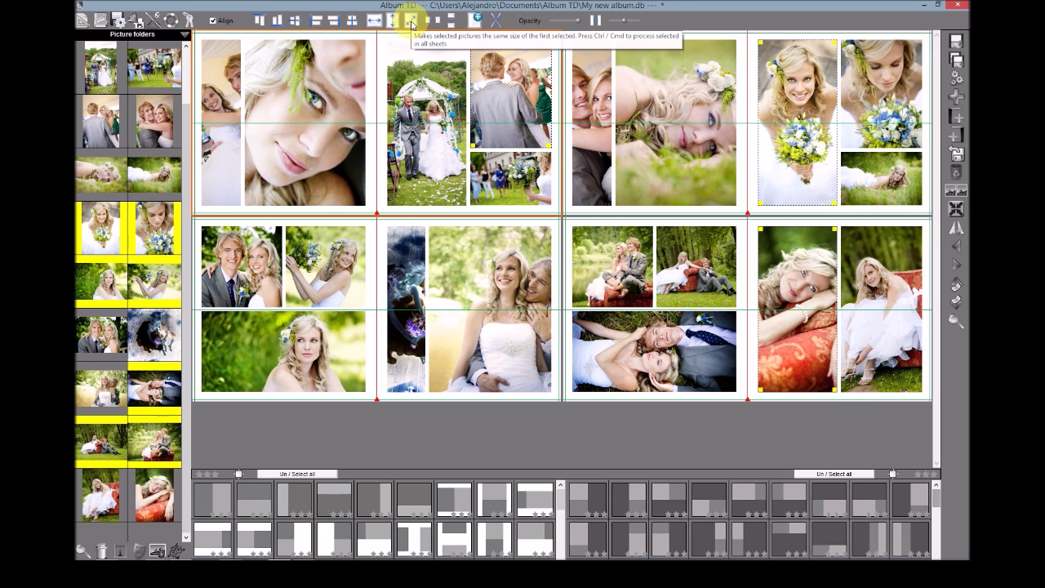
pyautogui.click(412, 22)
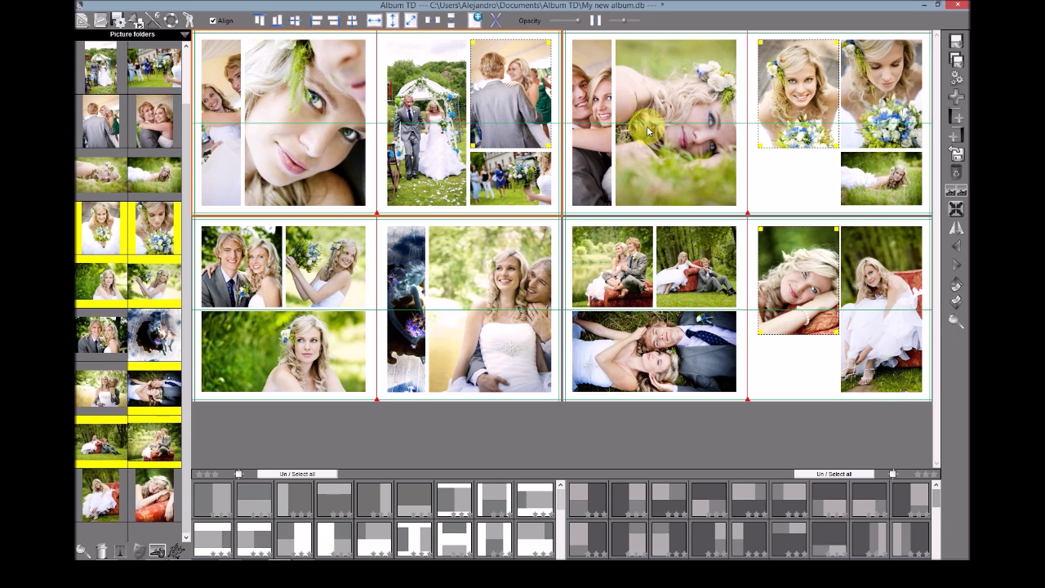
pyautogui.moveTo(798, 241); pyautogui.dragTo(807, 299)
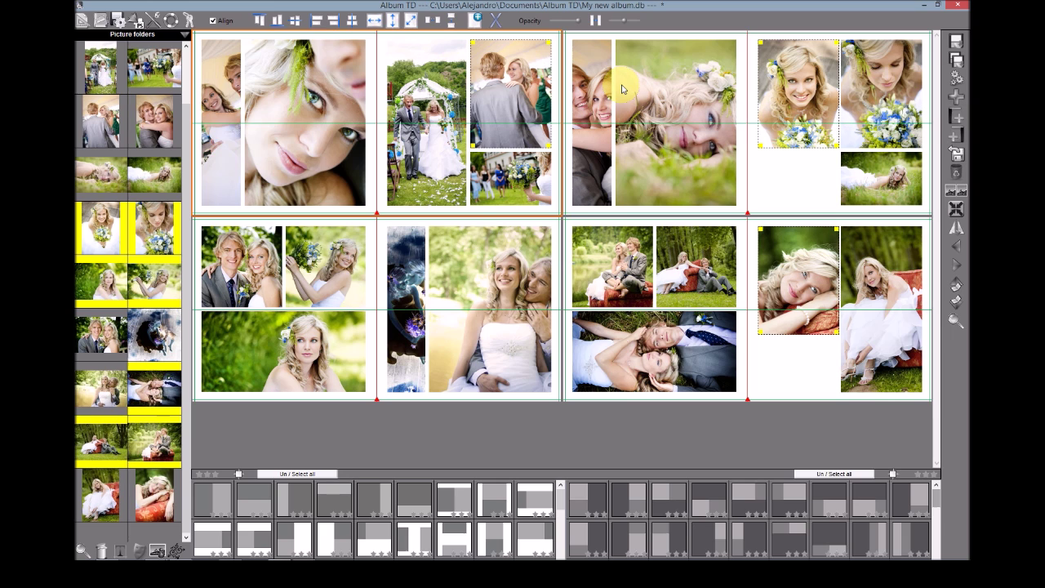
pyautogui.click(786, 98)
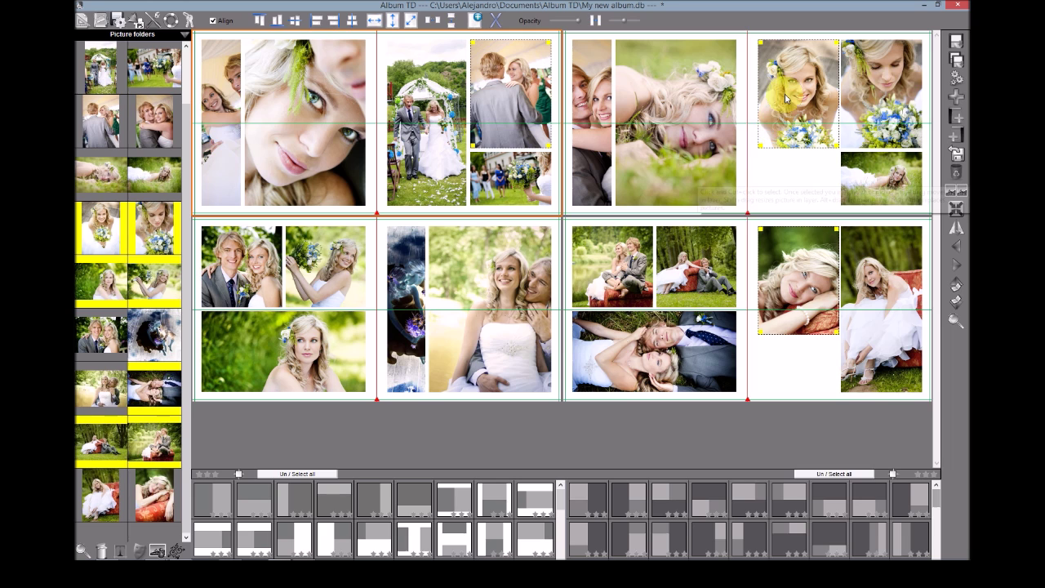
pyautogui.click(503, 78)
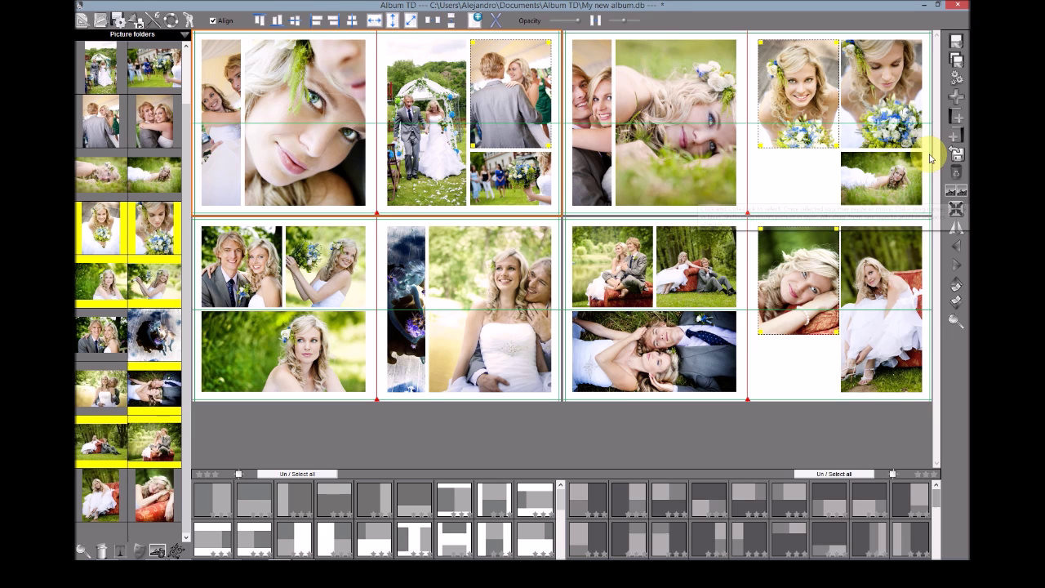
# Add a blank cover to the album and bring it into view below the sheets
pyautogui.click(956, 119)
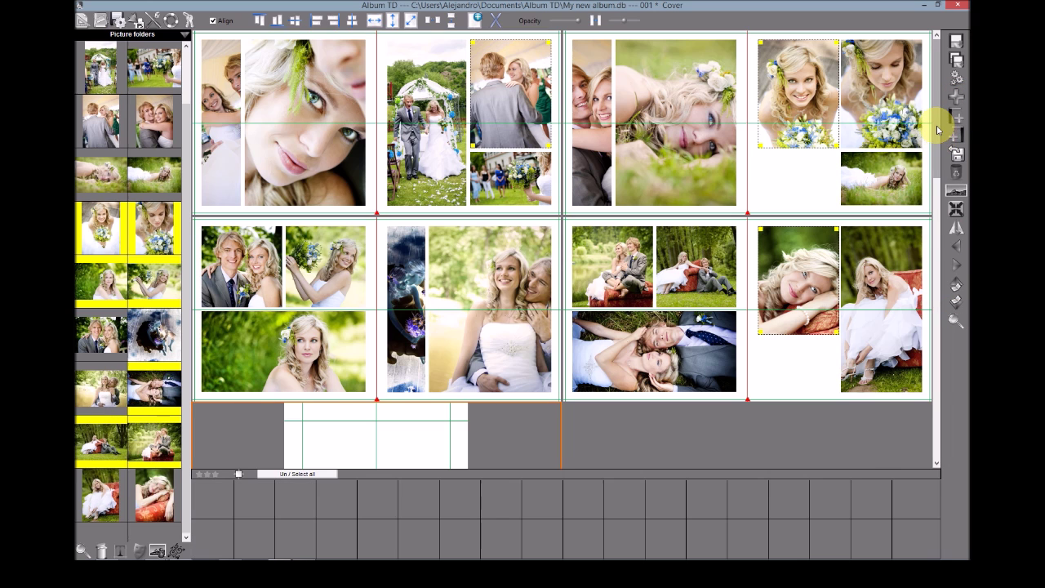
pyautogui.scroll(-3, 940, 275)
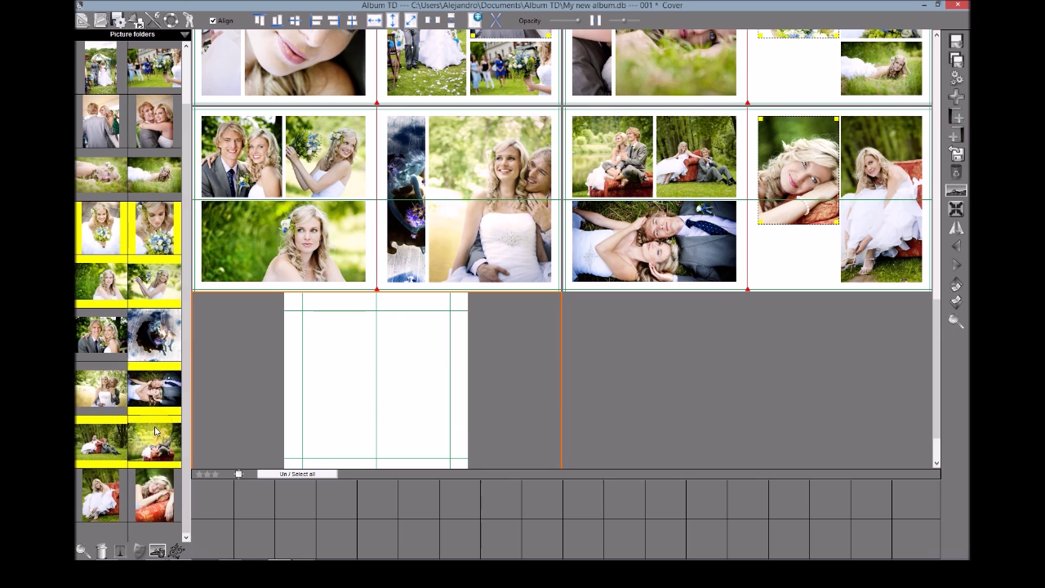
# Fill the cover with the picture of the couple sitting together on the red sofa by the water and save the album sheets
pyautogui.moveTo(154, 448); pyautogui.dragTo(381, 445)
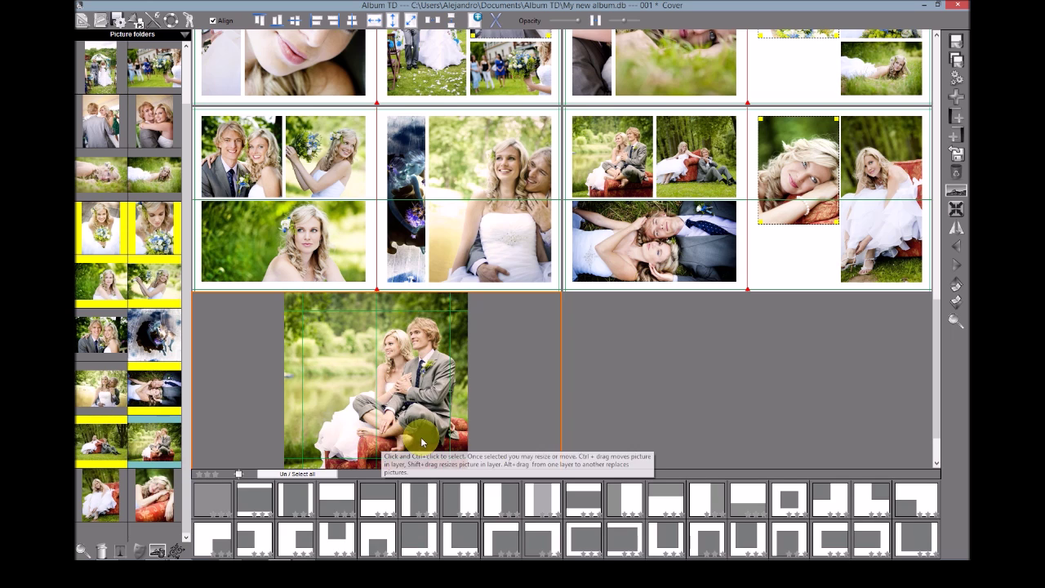
pyautogui.click(957, 60)
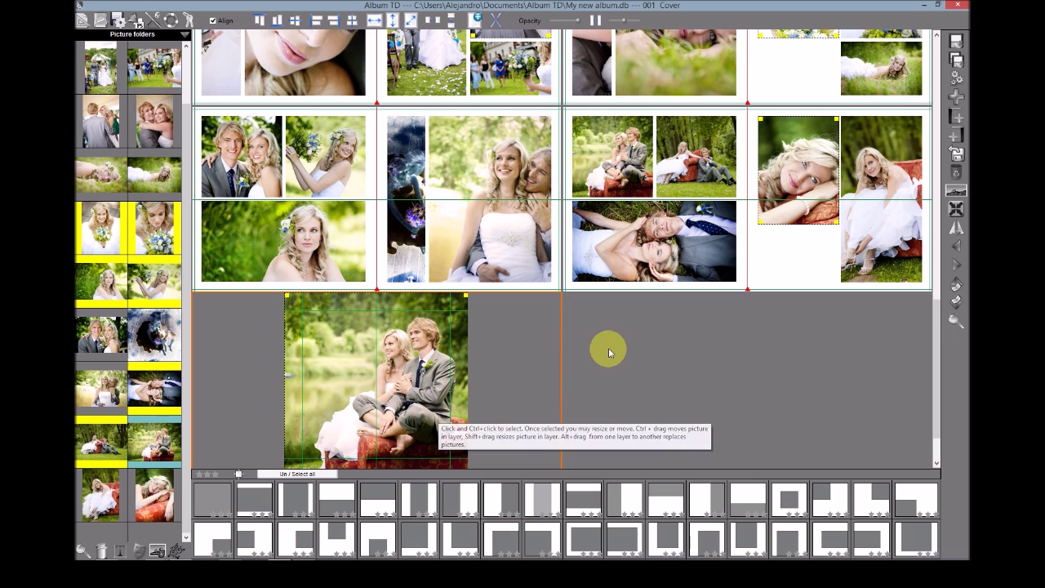
# Move the cover sheet to position 0, ahead of the first album sheet
pyautogui.rightClick(393, 345)
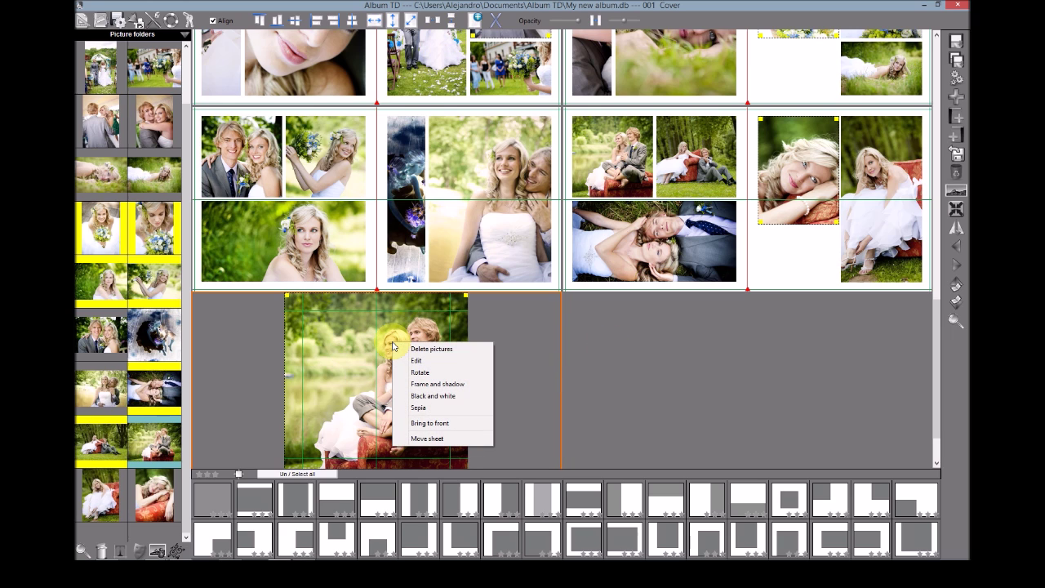
pyautogui.click(427, 440)
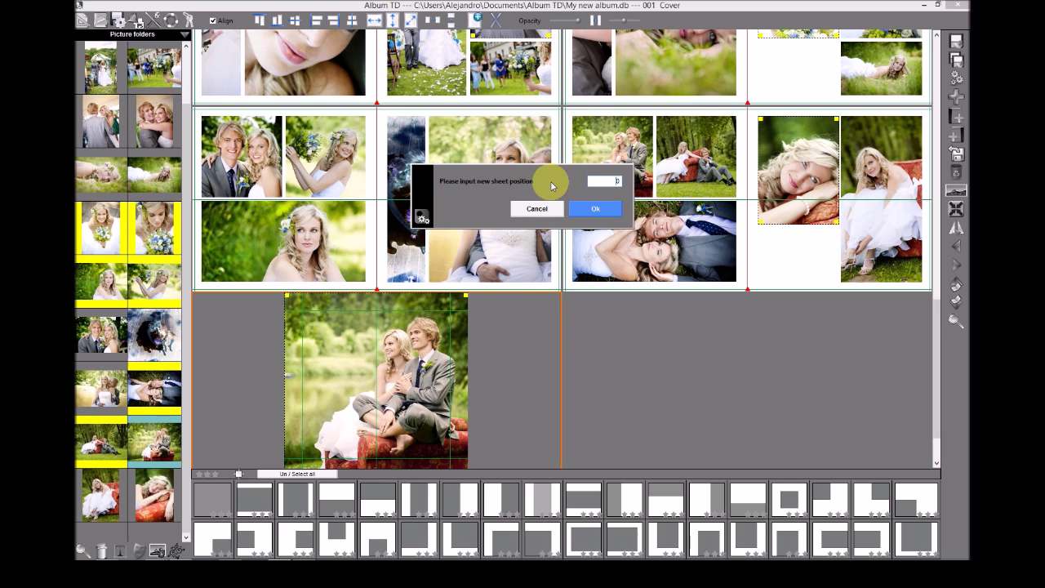
pyautogui.click(593, 207)
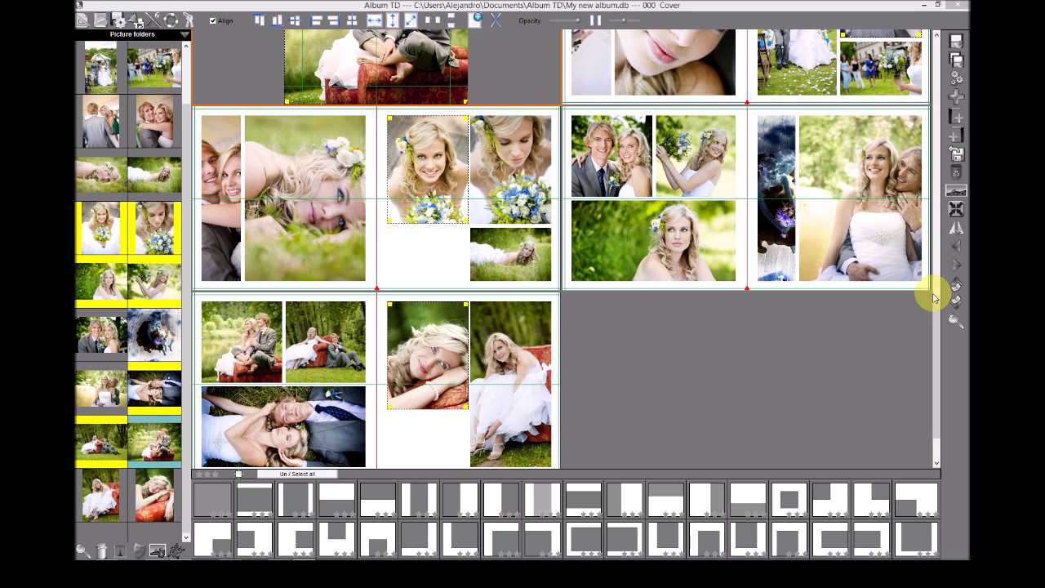
pyautogui.moveTo(938, 310); pyautogui.dragTo(922, 86)
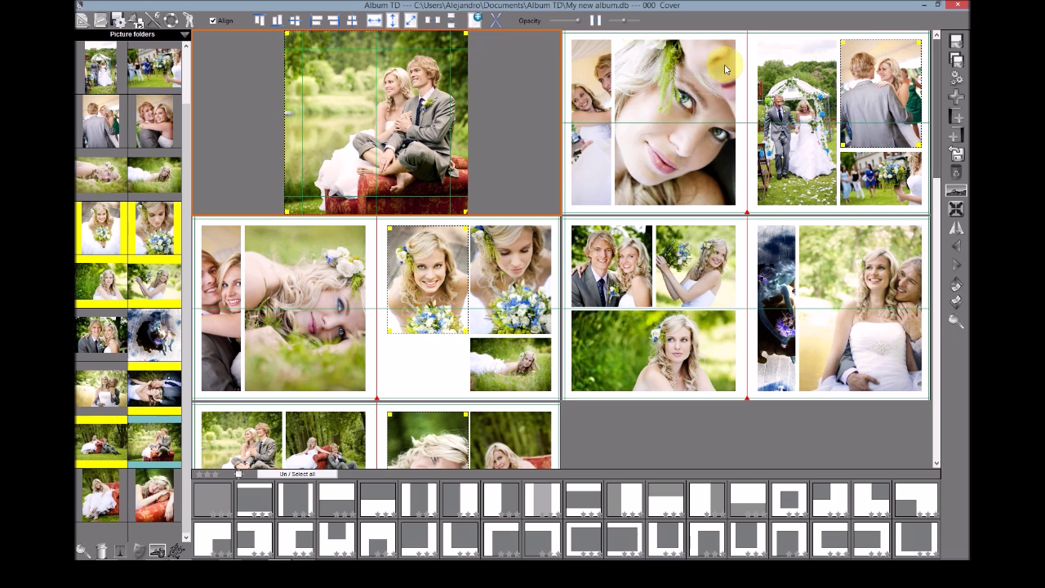
# Activate the first and third sheets alternately and step forward and back through the sheet order, ending on the first sheet
pyautogui.click(757, 46)
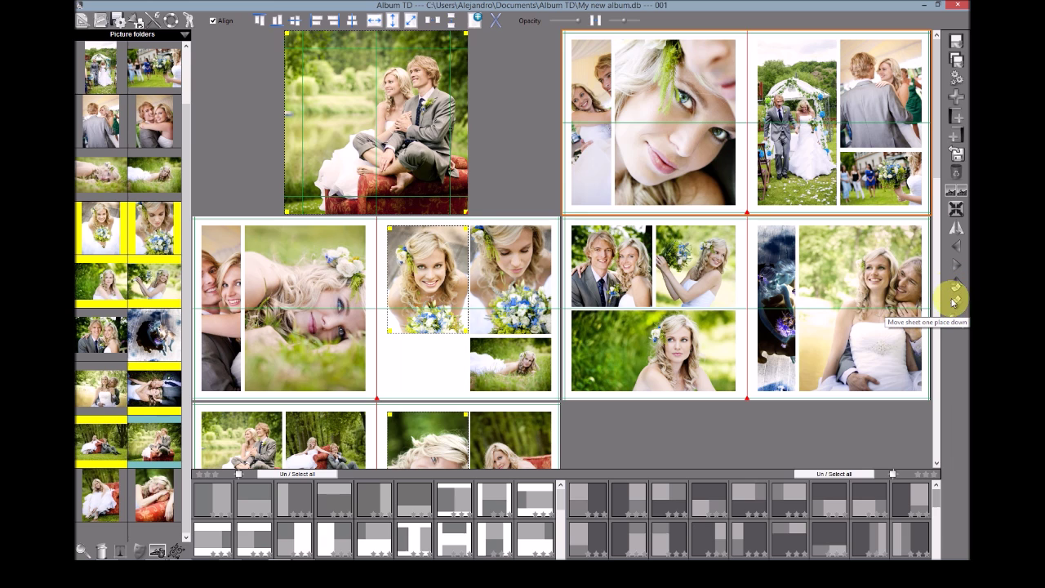
pyautogui.click(742, 230)
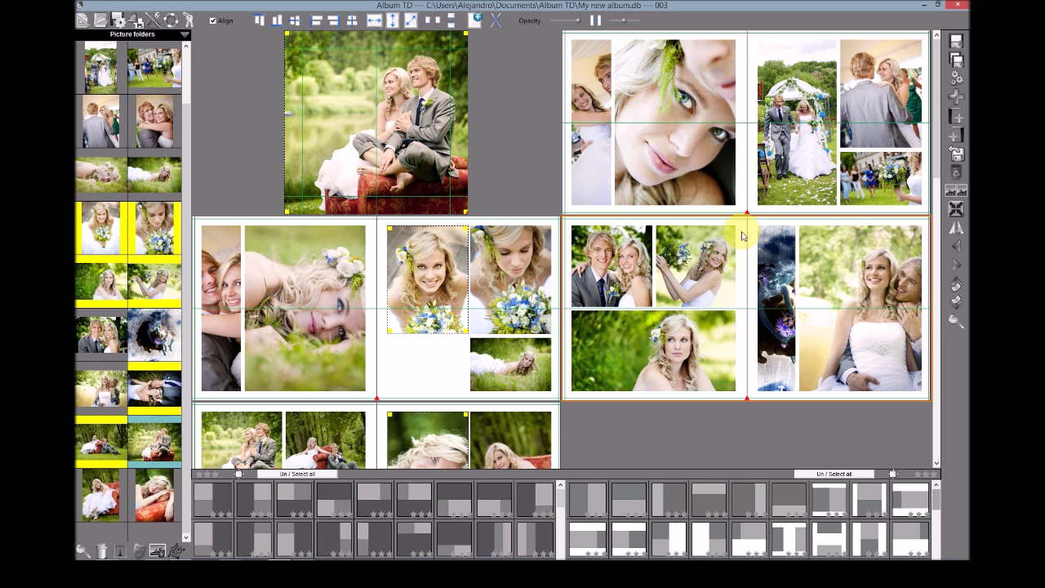
pyautogui.click(744, 196)
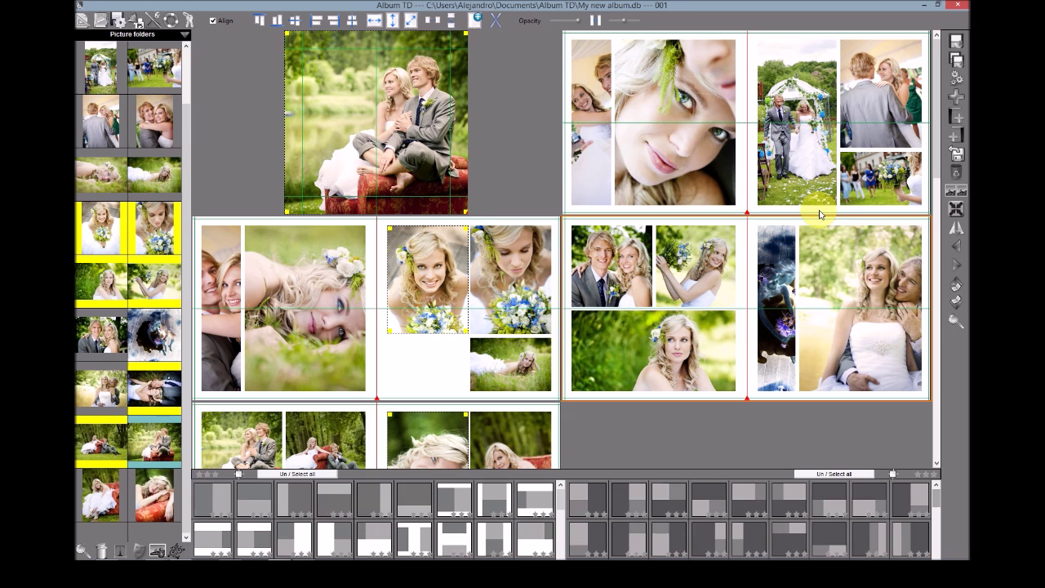
pyautogui.click(955, 268)
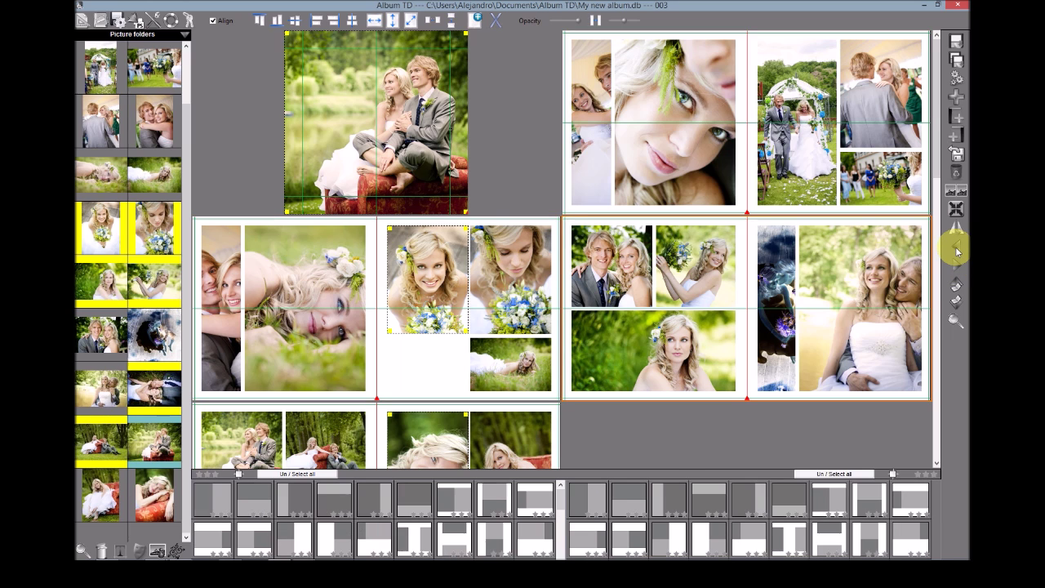
pyautogui.click(957, 248)
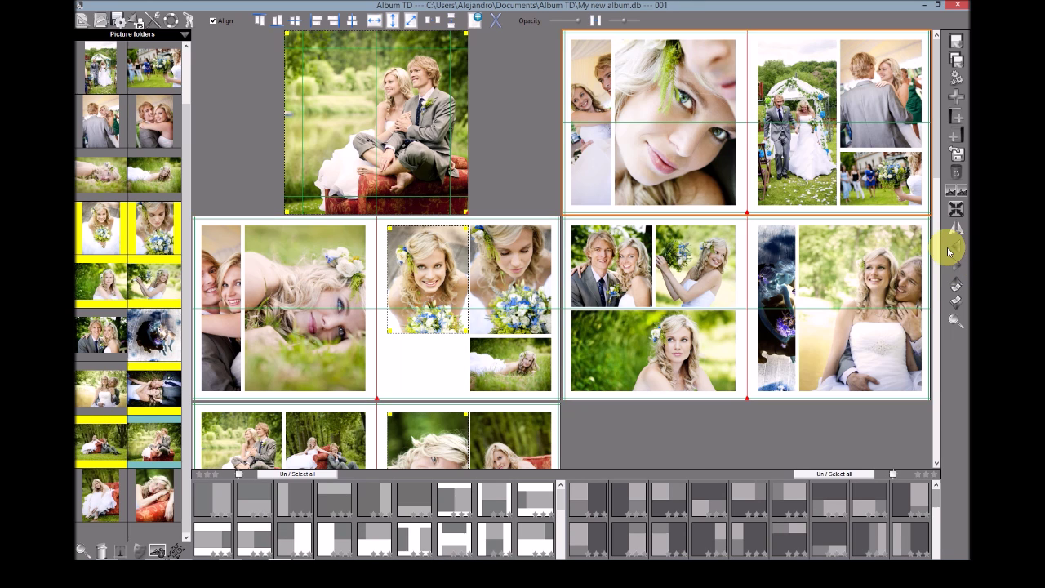
# Switch to the single-sheet view and browse forward to the third sheet and back to the second
pyautogui.click(82, 23)
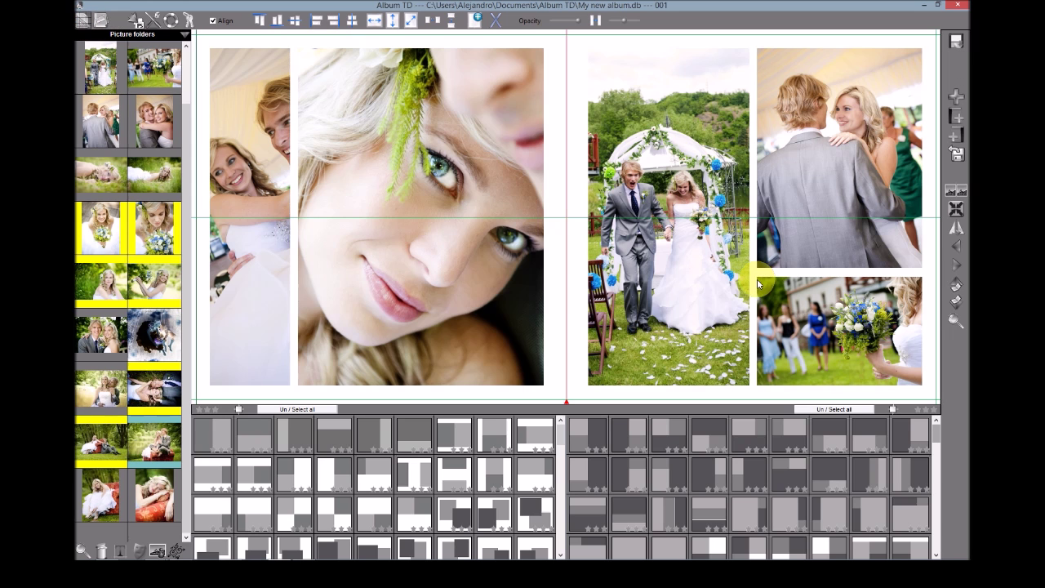
pyautogui.click(958, 270)
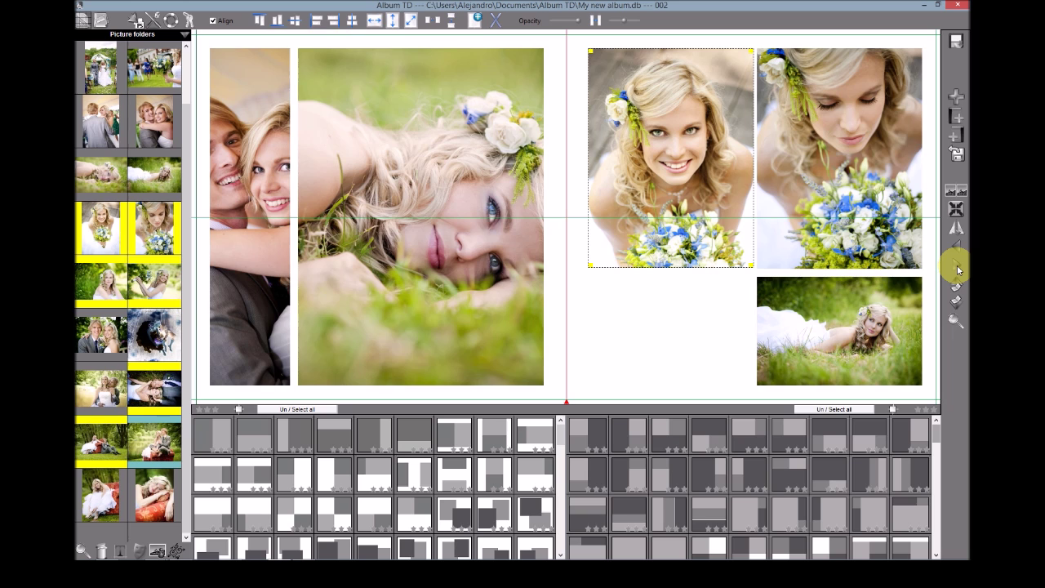
pyautogui.click(957, 271)
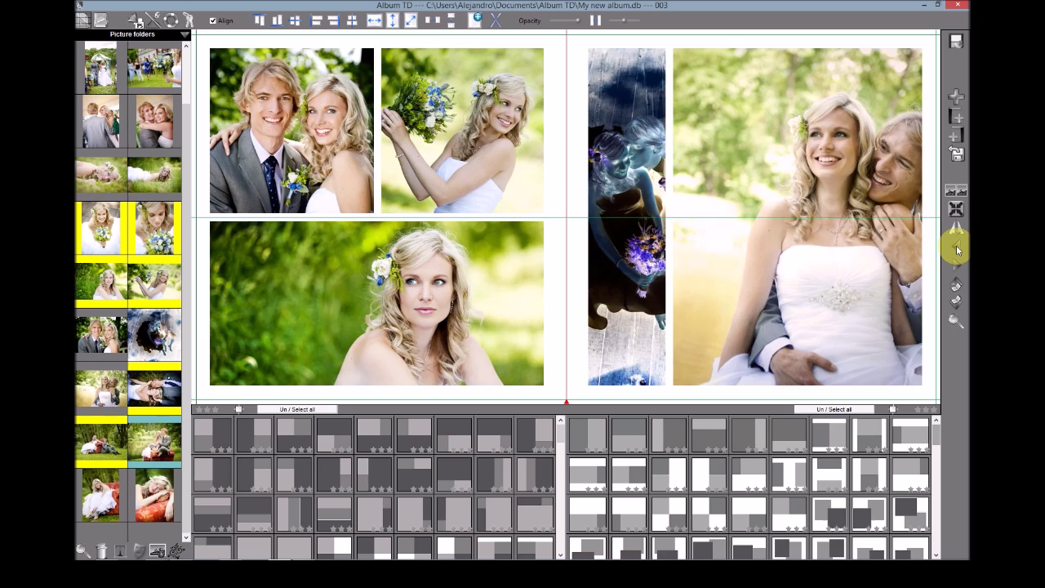
pyautogui.click(957, 251)
pyautogui.moveTo(400, 243); pyautogui.dragTo(670, 277)
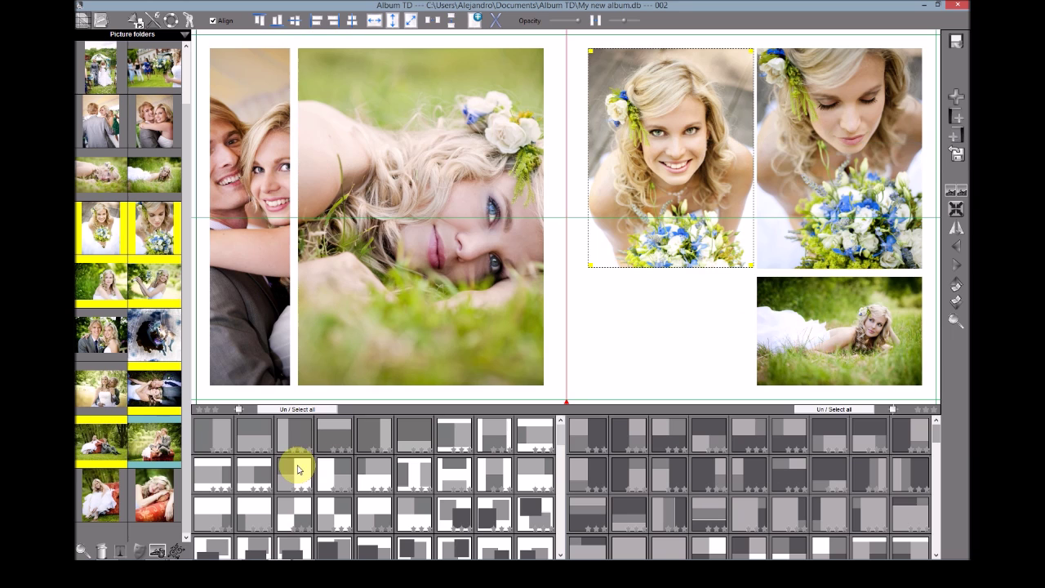
pyautogui.moveTo(559, 437)
pyautogui.mouseDown()
pyautogui.moveTo(561, 544)
pyautogui.moveTo(558, 429)
pyautogui.mouseUp()
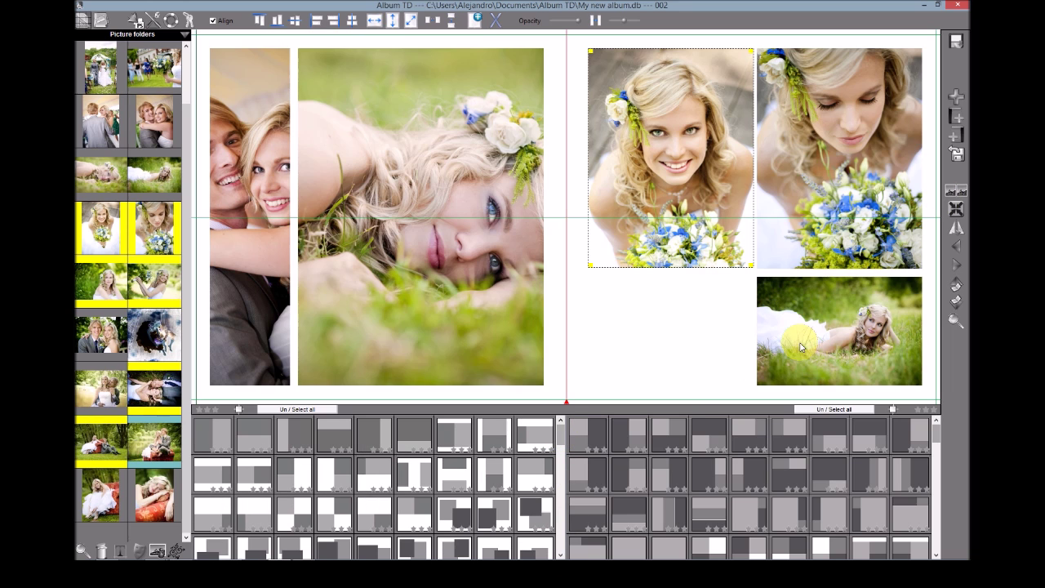
pyautogui.moveTo(938, 431)
pyautogui.mouseDown()
pyautogui.moveTo(933, 541)
pyautogui.moveTo(947, 483)
pyautogui.moveTo(934, 415)
pyautogui.mouseUp()
# Move the second sheet's smiling bride picture onto the left page and back to the right page, beside the bride looking down
pyautogui.click(654, 141)
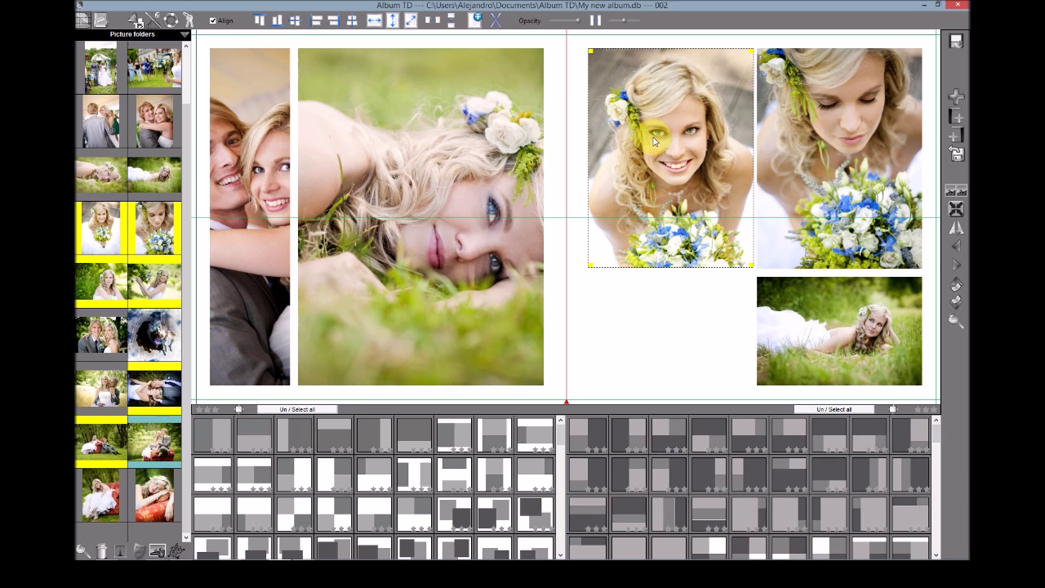
pyautogui.moveTo(688, 127); pyautogui.dragTo(487, 140)
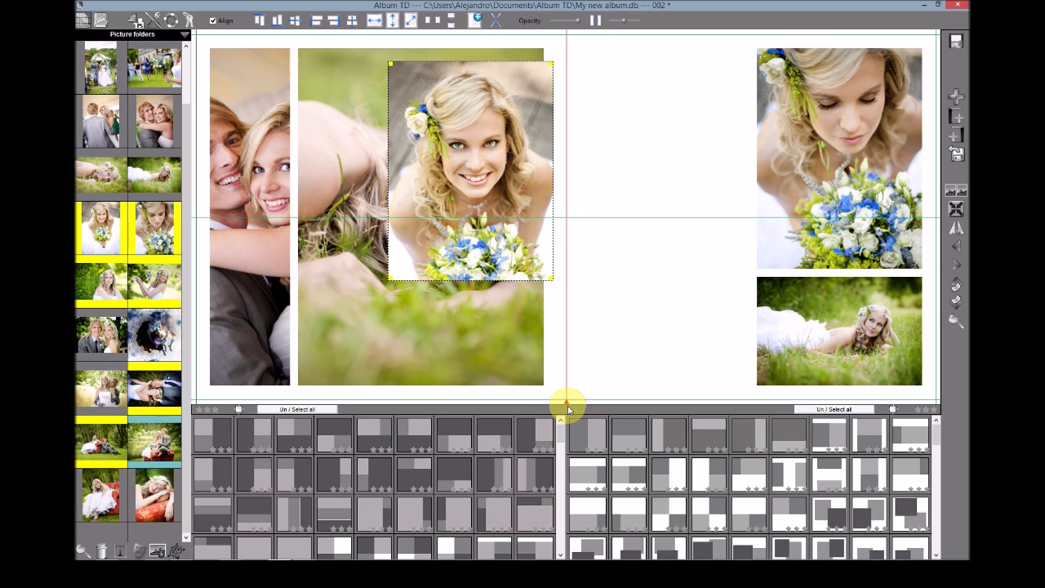
pyautogui.moveTo(433, 116); pyautogui.dragTo(622, 138)
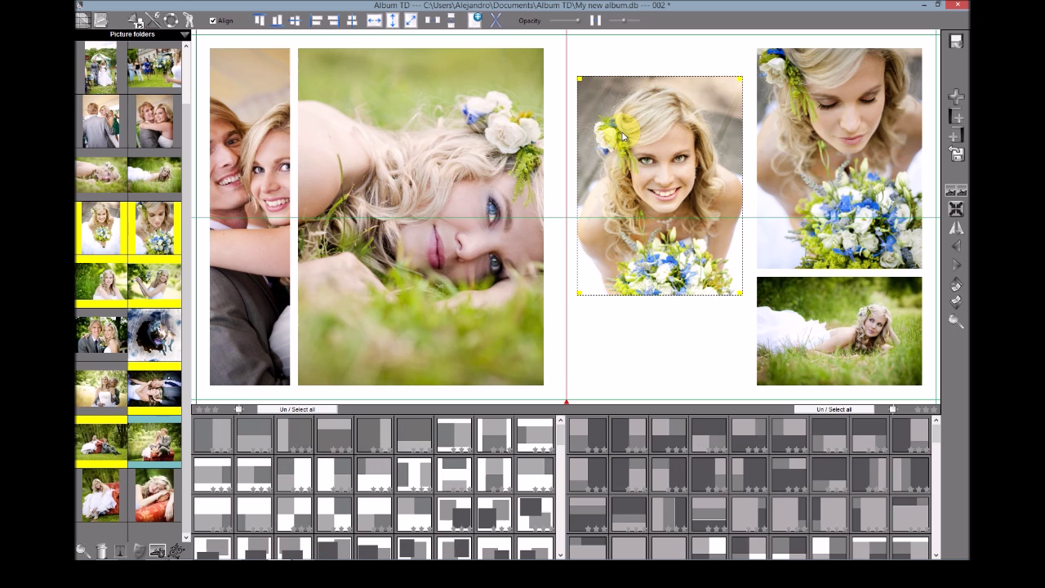